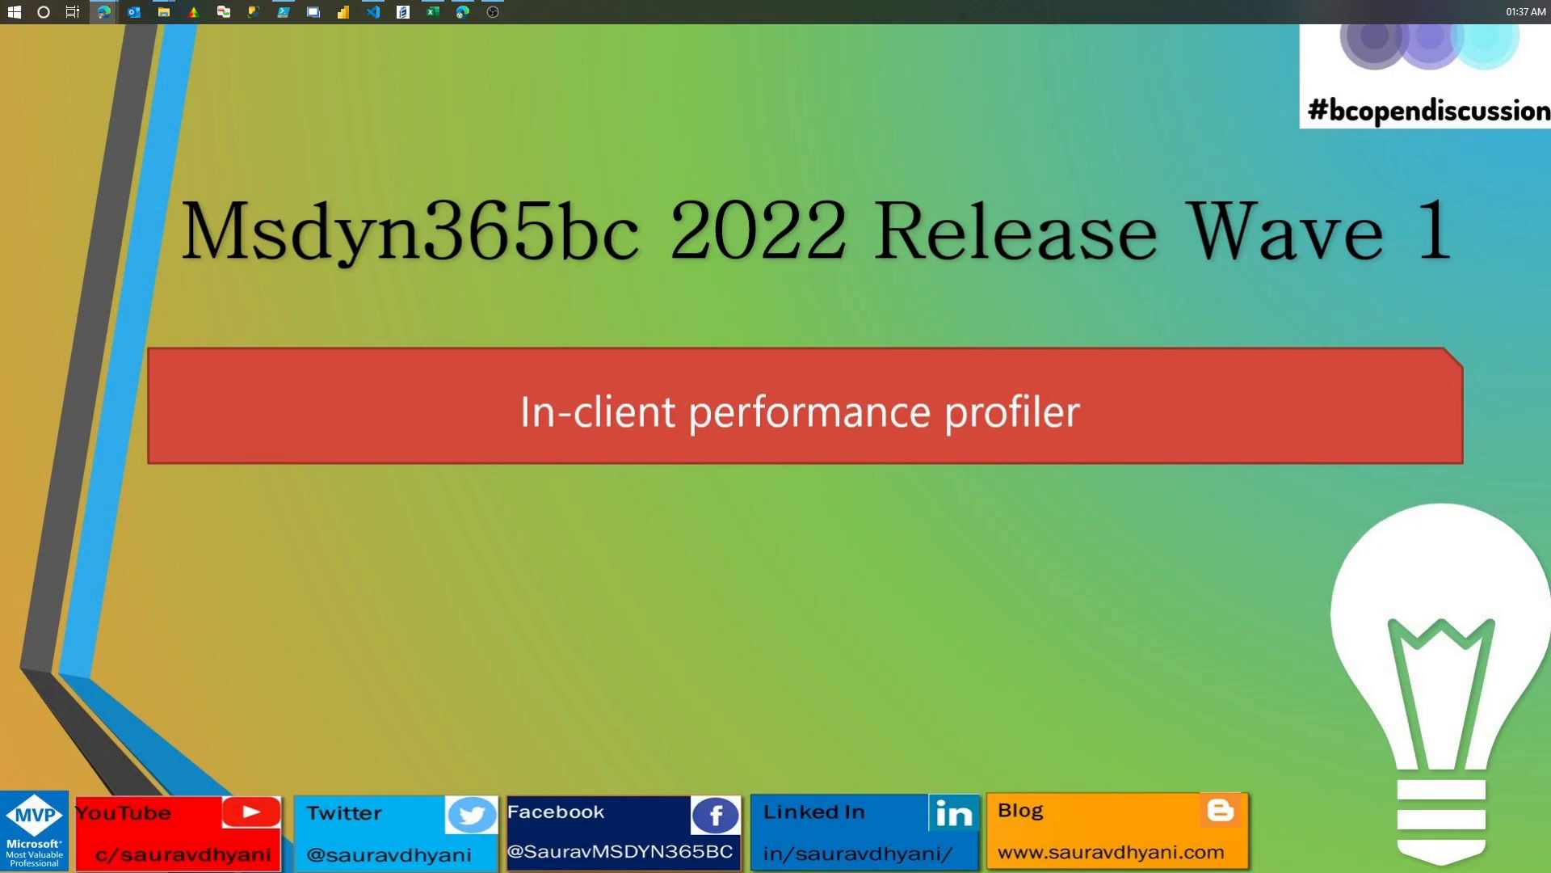
- Switch to the Business Central browser window, maximize it, and search its pages for "perform"
key("alt+Tab")
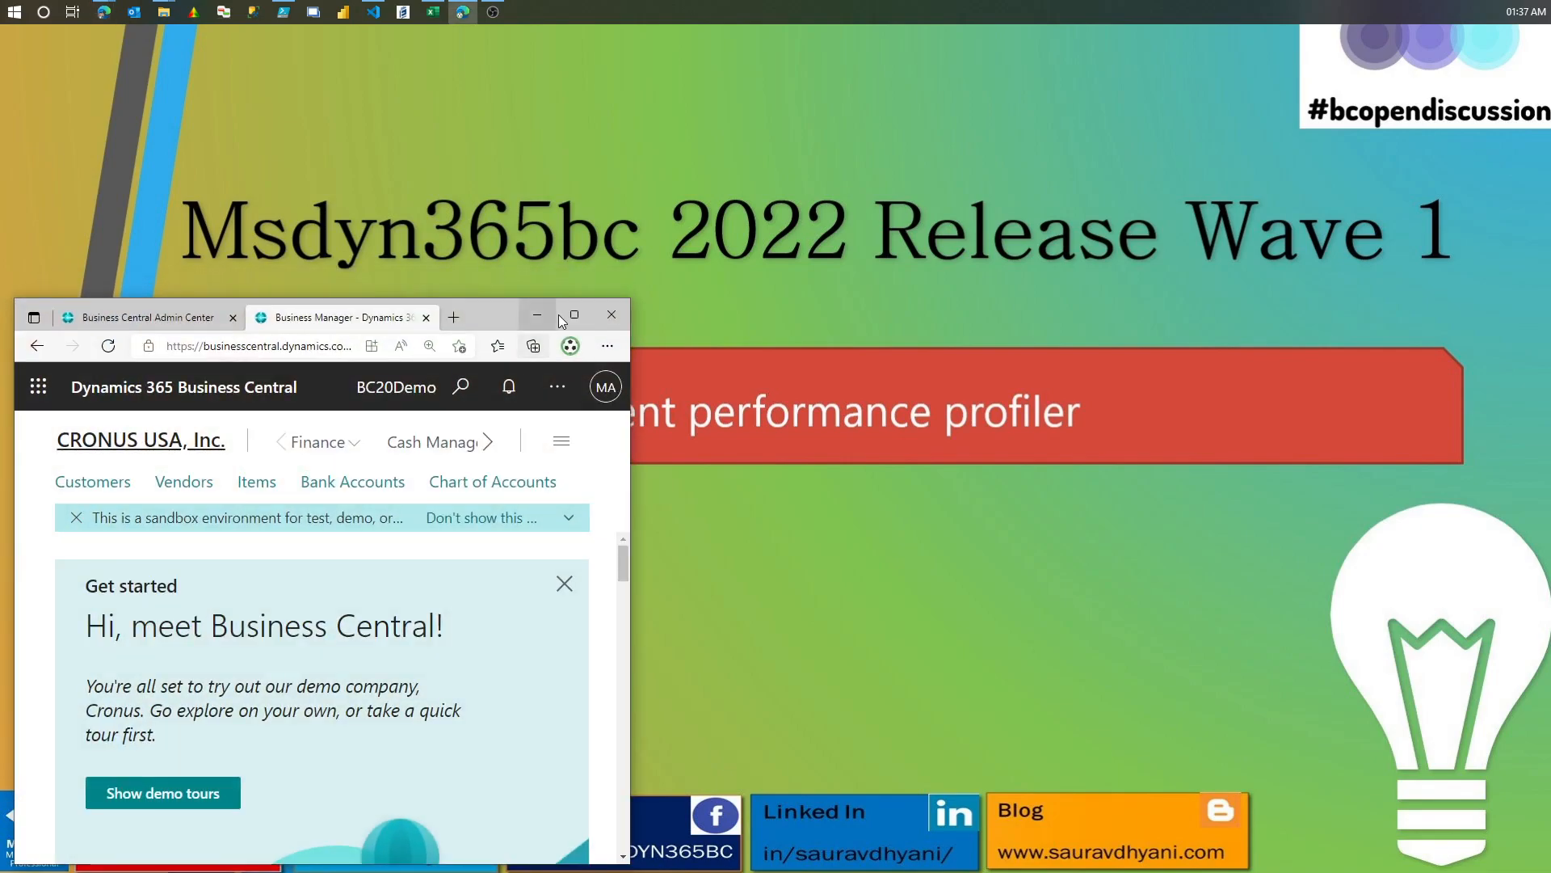
left_click(578, 313)
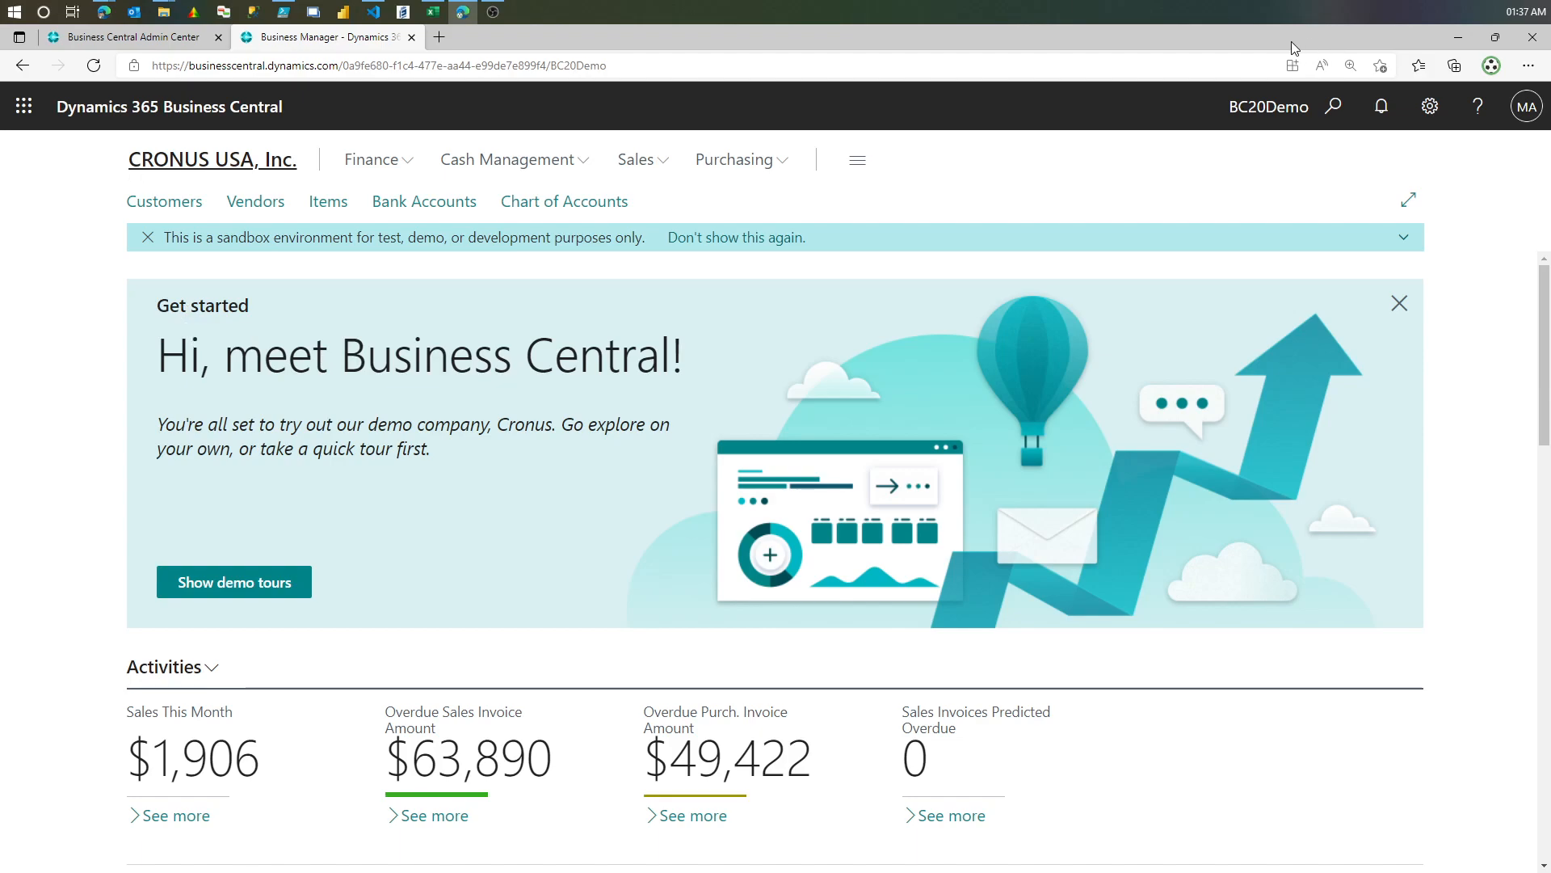
left_click(1341, 110)
type("perform")
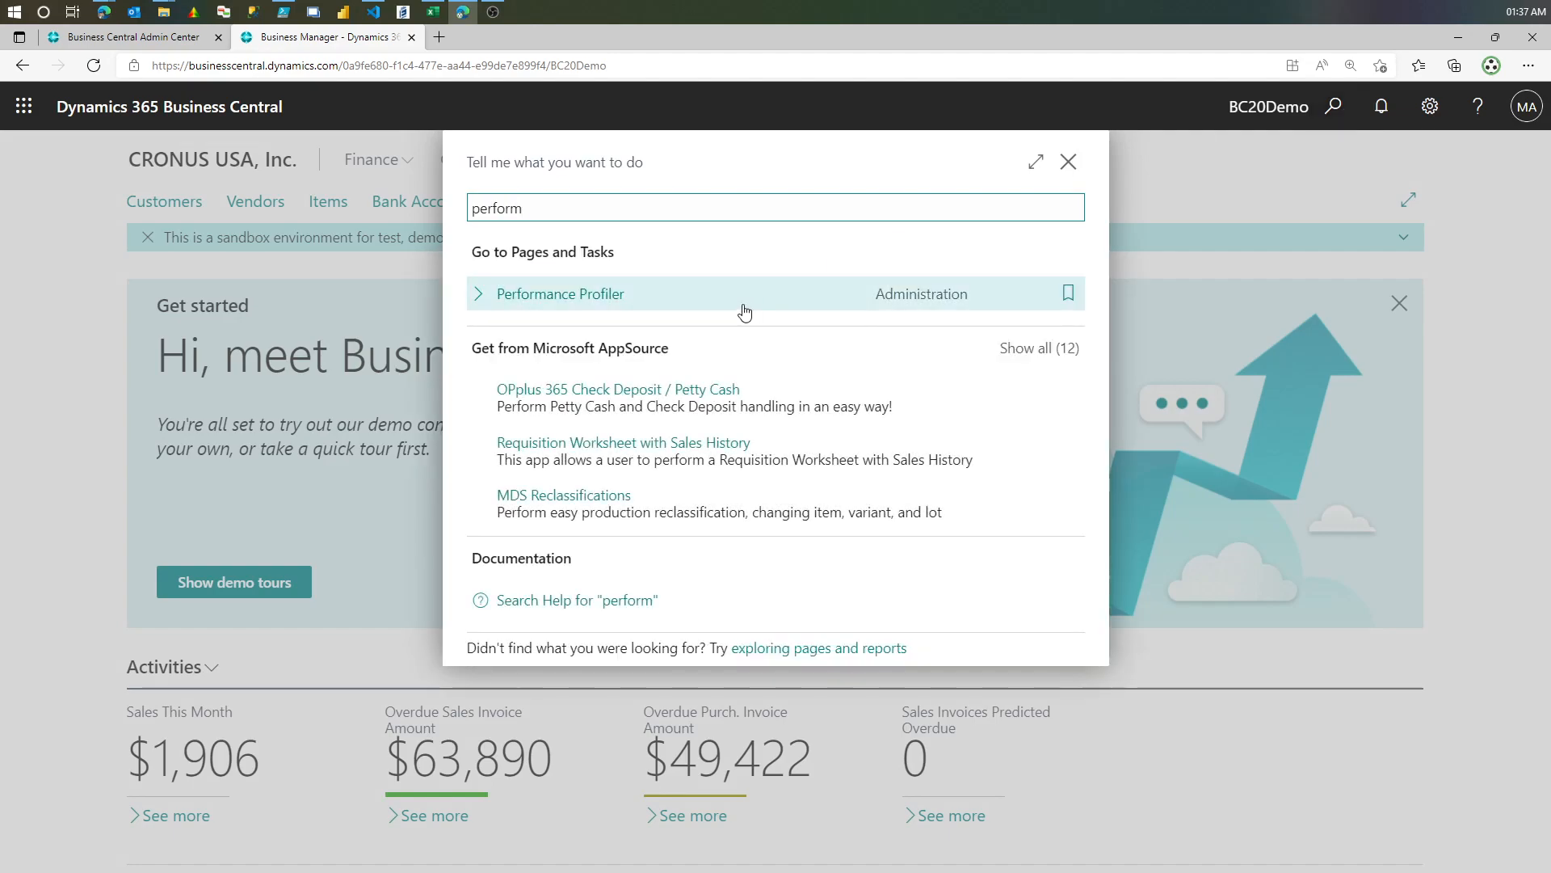
left_click(1068, 162)
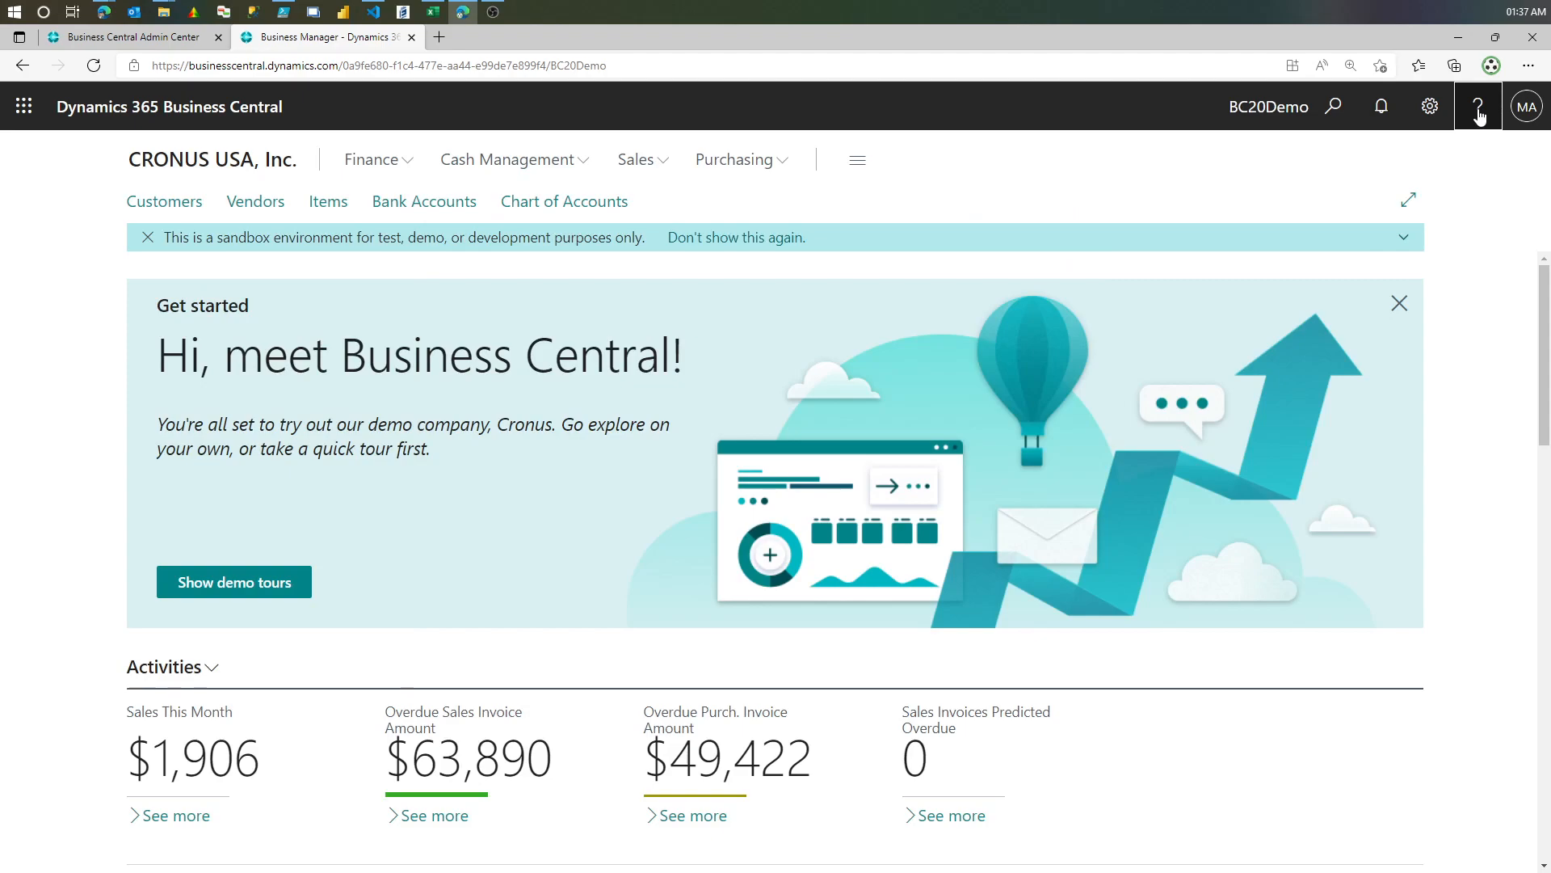
- Open the Performance Profiler through Analyze performance in the Help & Support troubleshooting section
left_click(1478, 113)
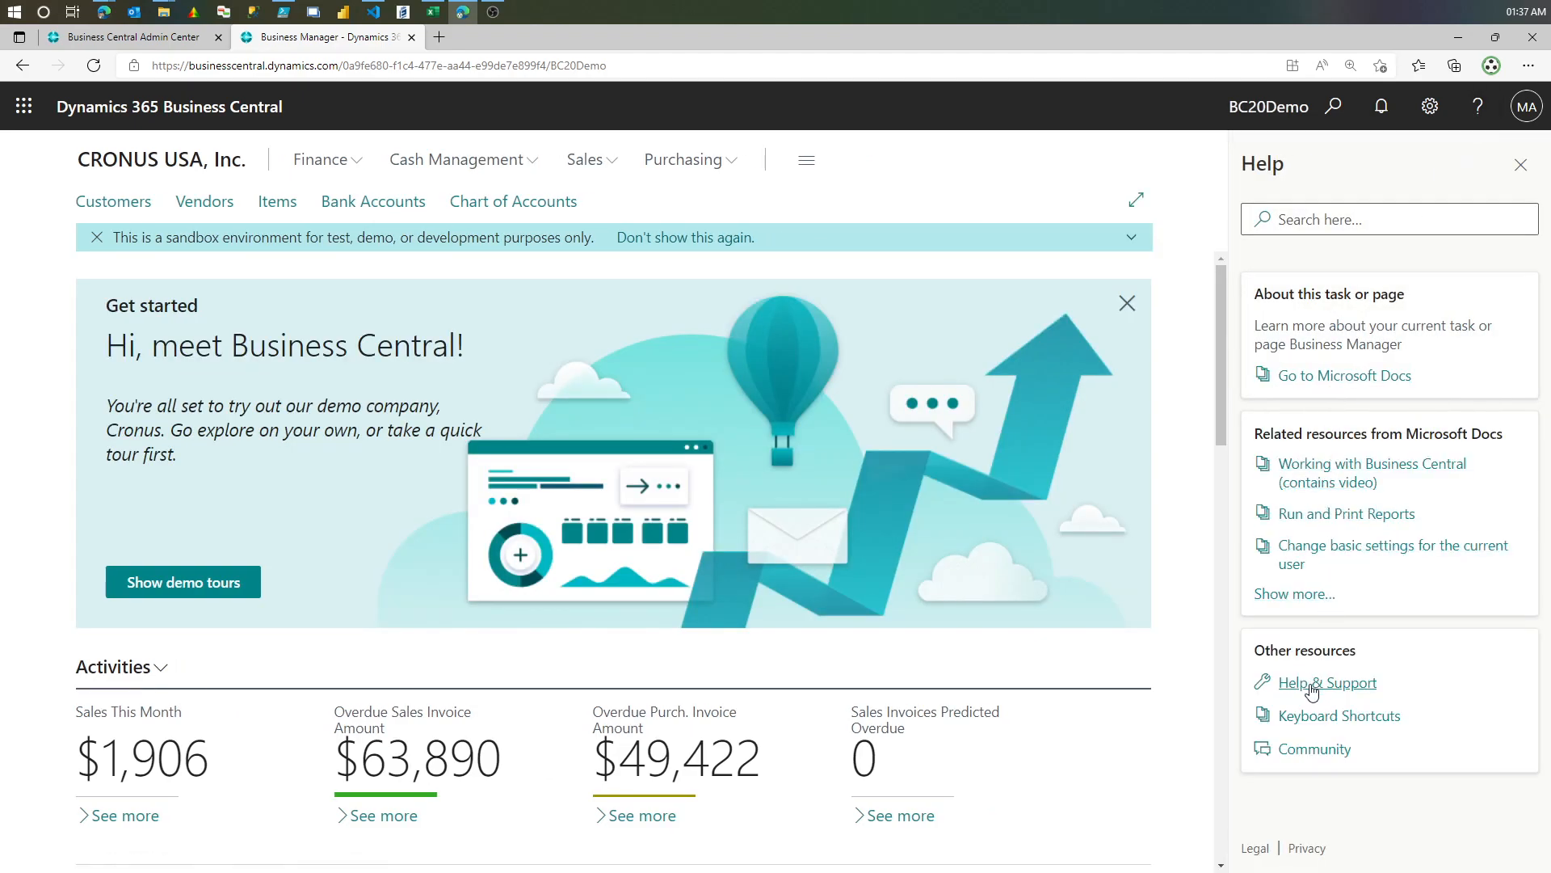
left_click(1310, 685)
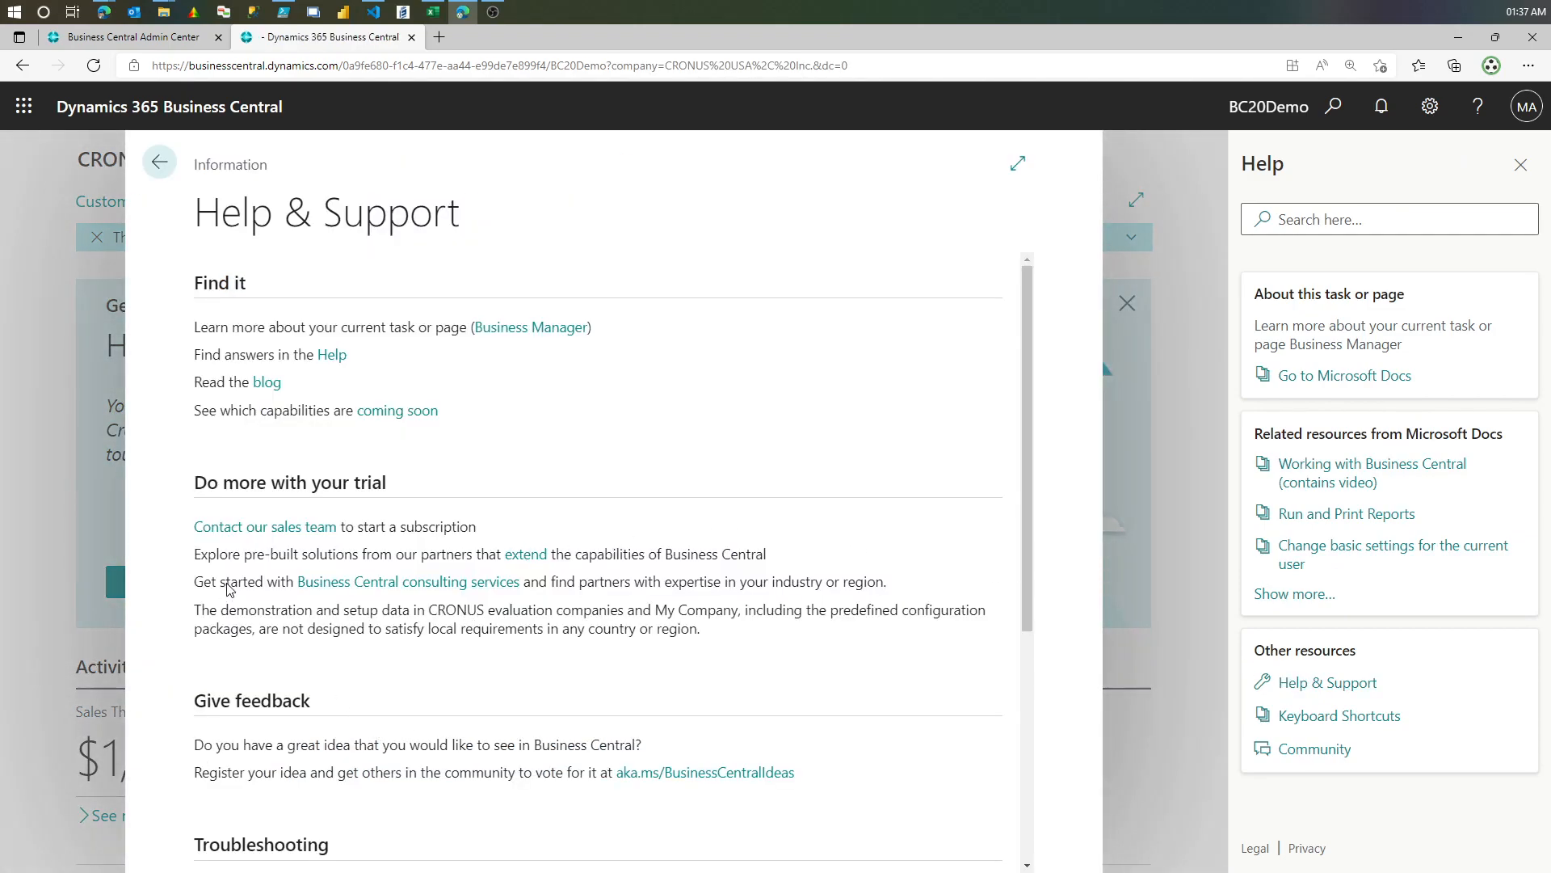
scroll(278, 583, "down", 5)
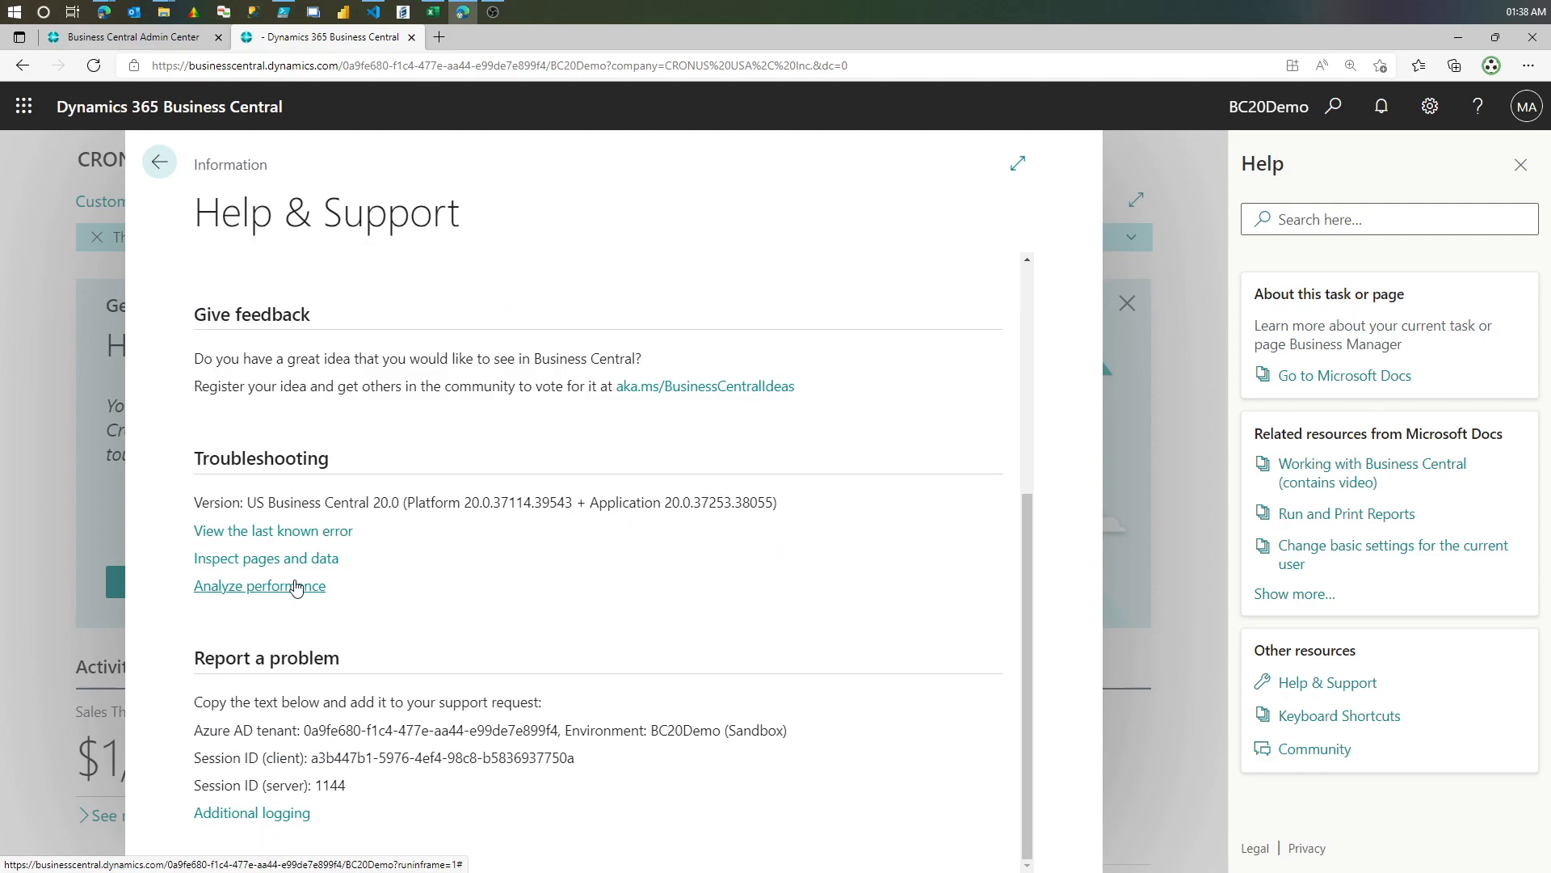
left_click(295, 586)
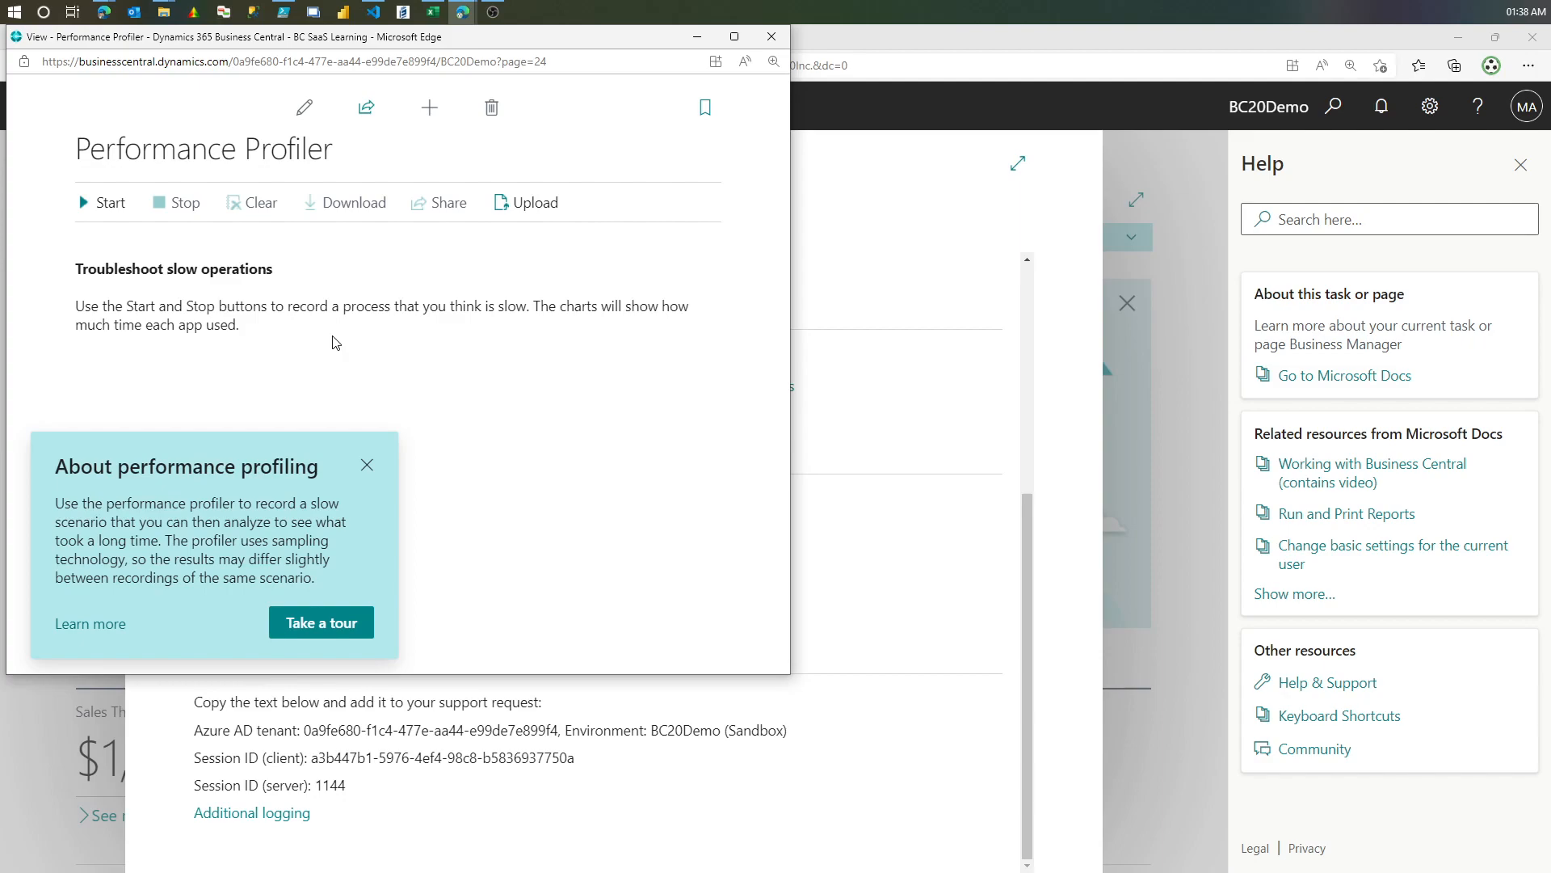
- Go through the three-part tour about performance profiling and dismiss its introductory teaching tip
left_click_drag(82, 503, 312, 588)
left_click(344, 623)
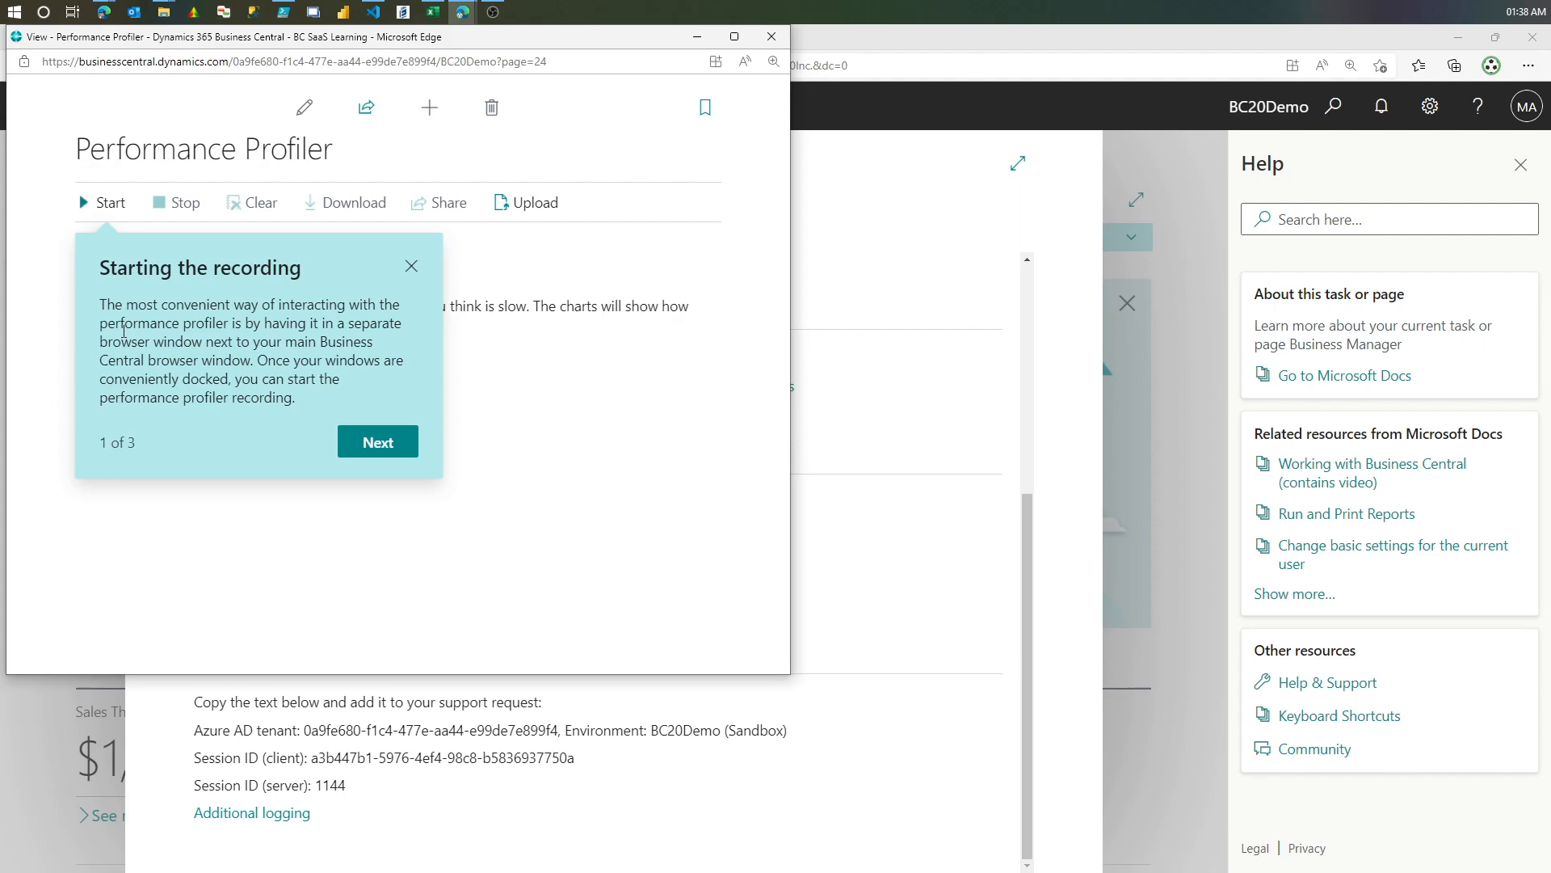
left_click(376, 441)
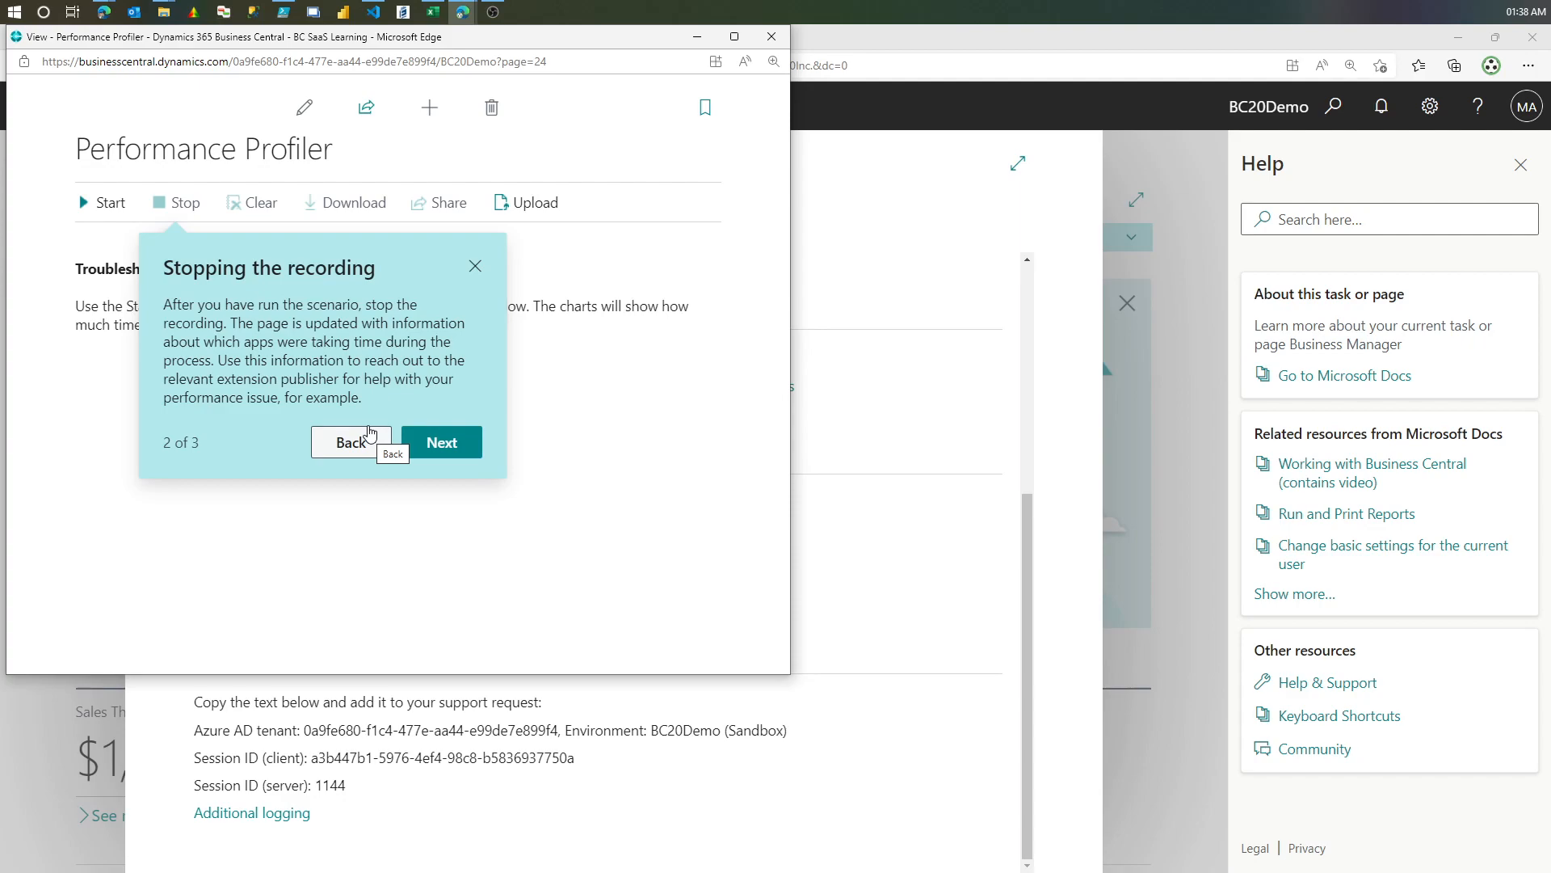
left_click(456, 450)
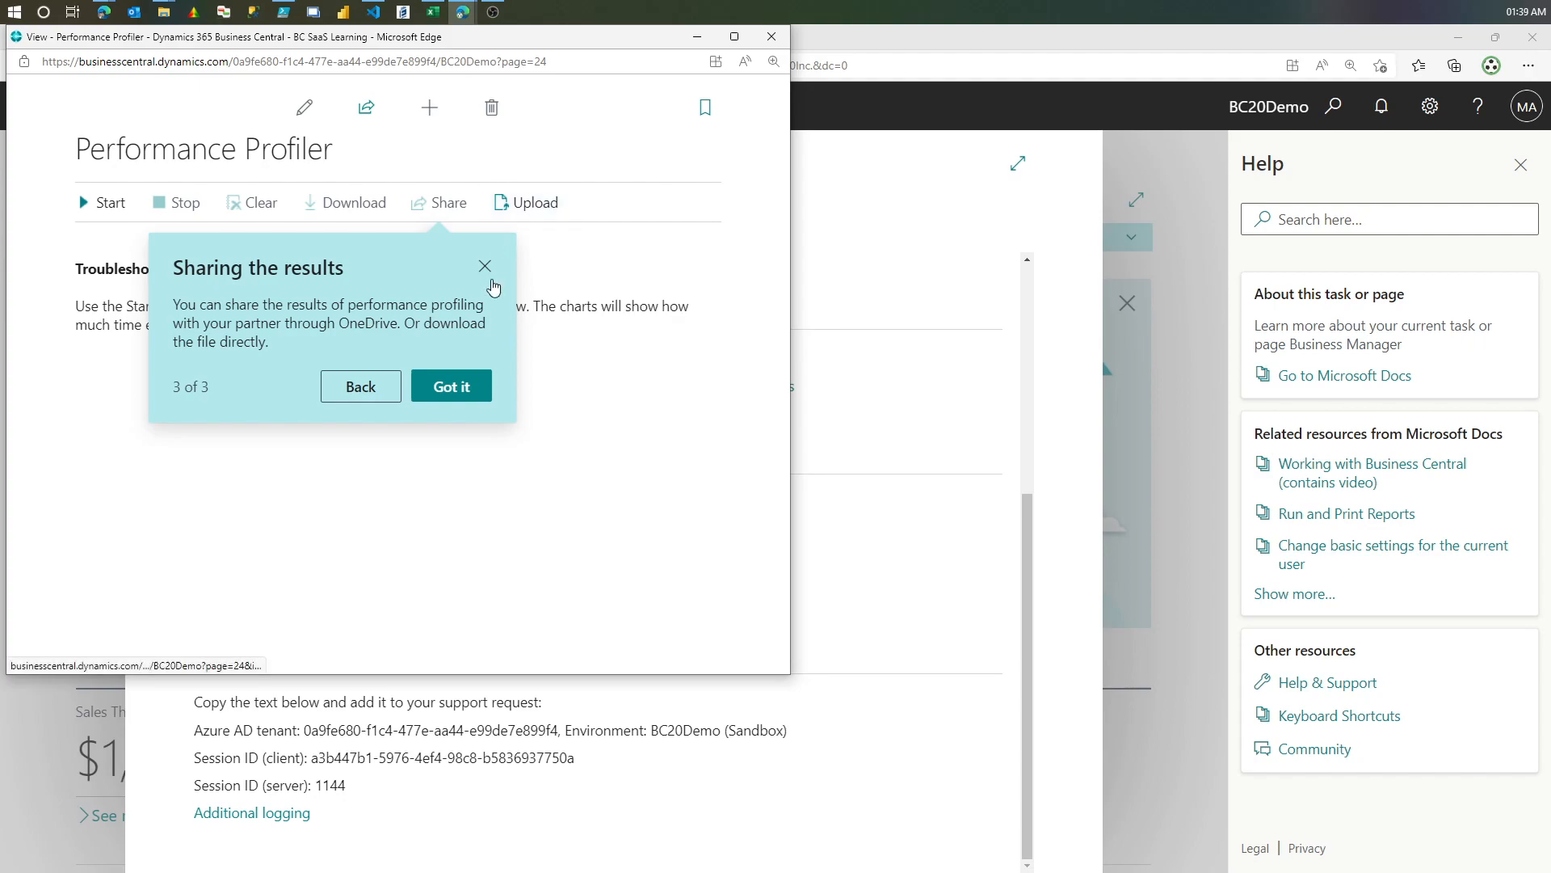
left_click(475, 391)
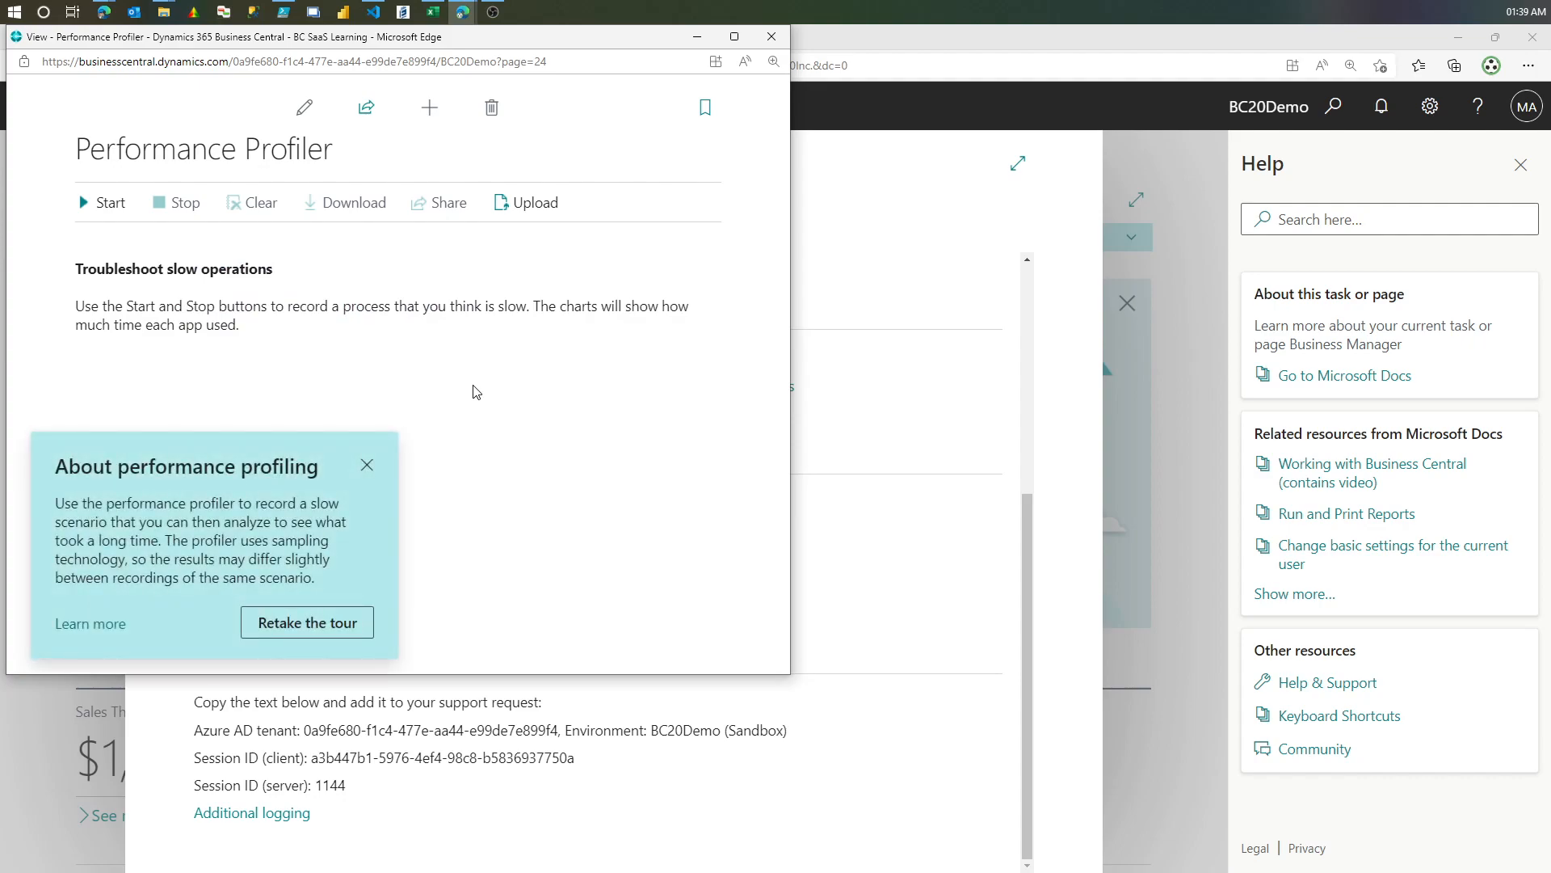
left_click(367, 465)
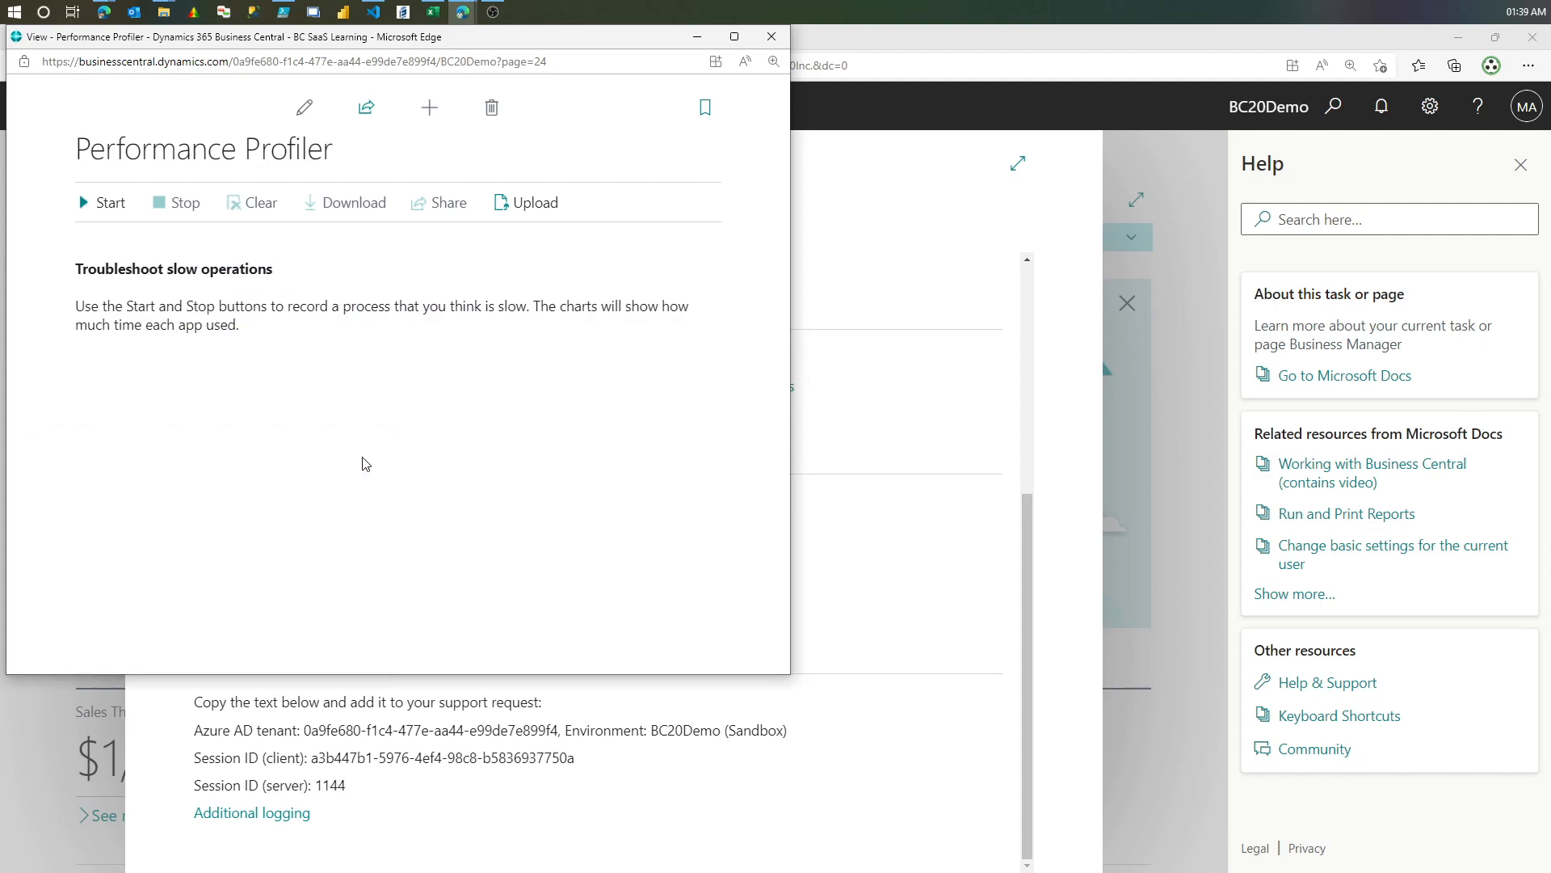
- Close the Help pane and Help & Support page, and move the Performance Profiler window aside with its reminder tip dismissed
left_click(1520, 164)
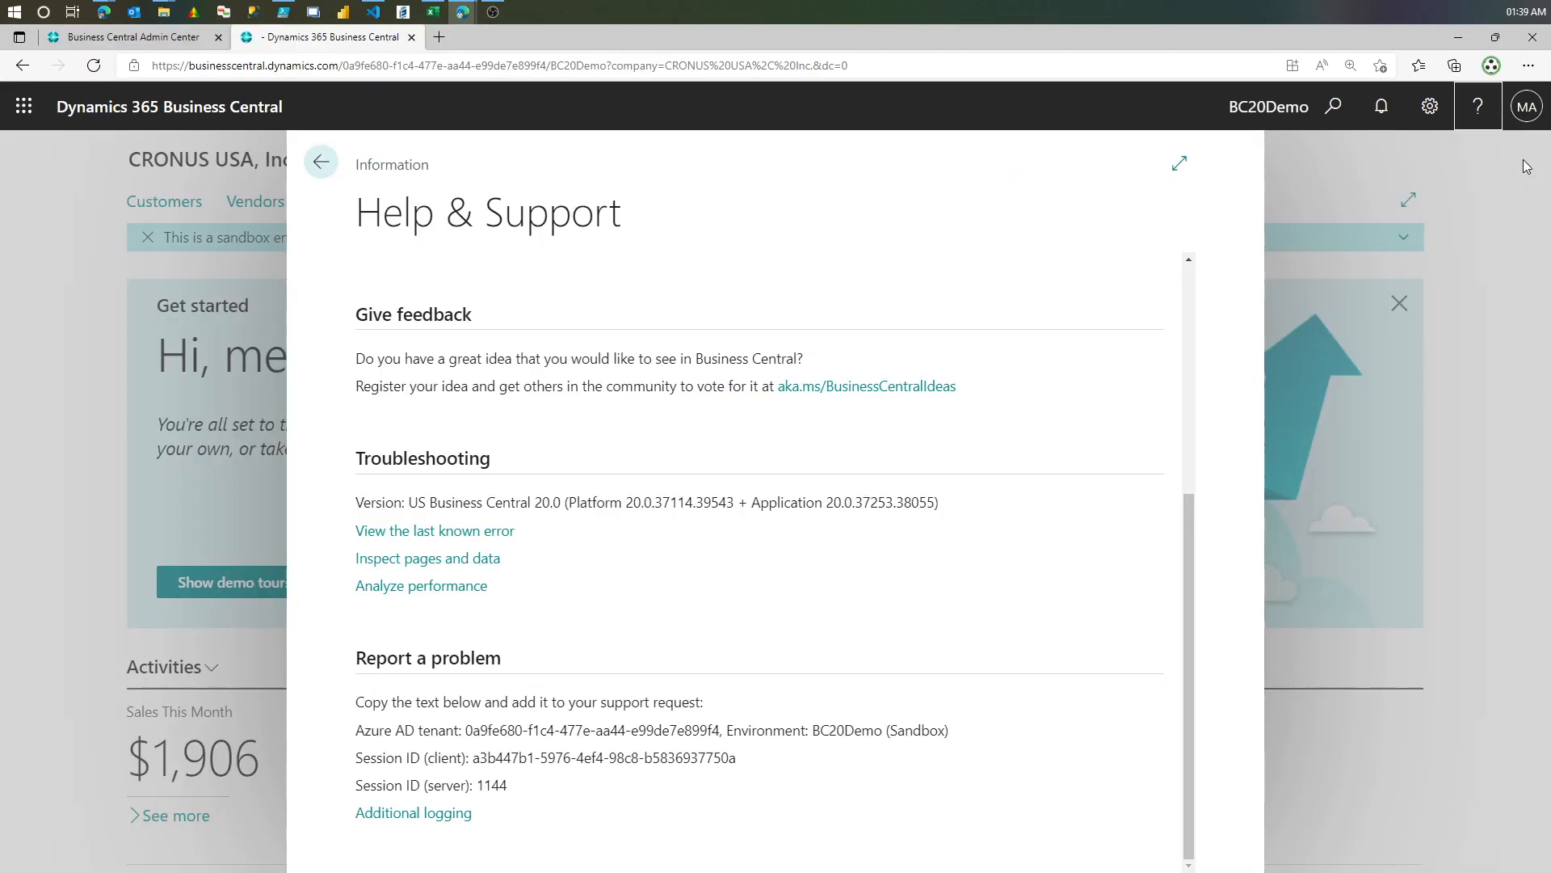
left_click(1179, 165)
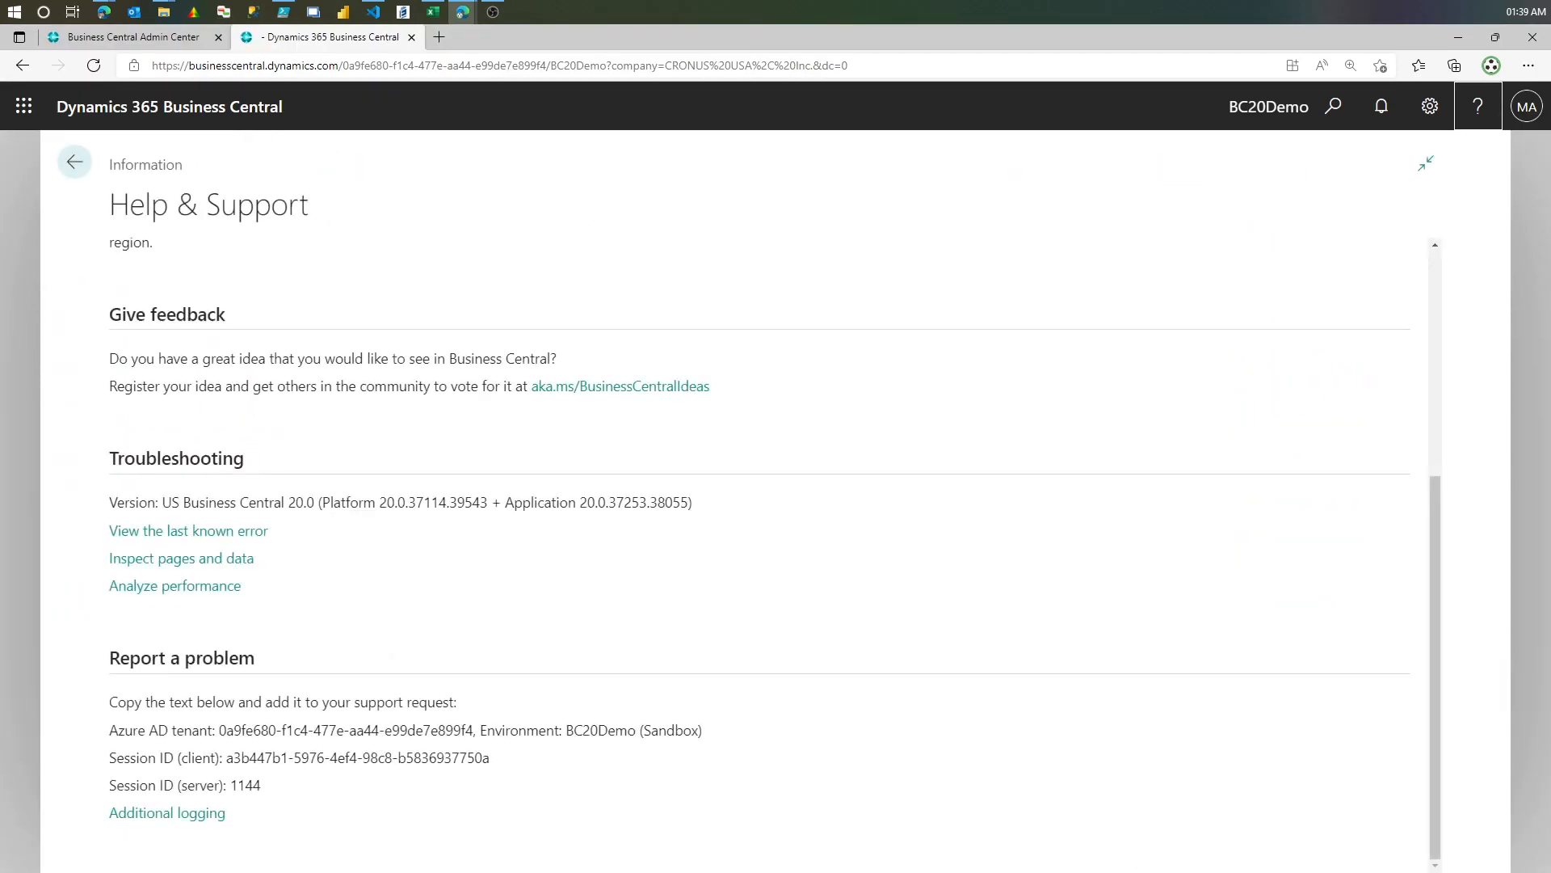
left_click(73, 161)
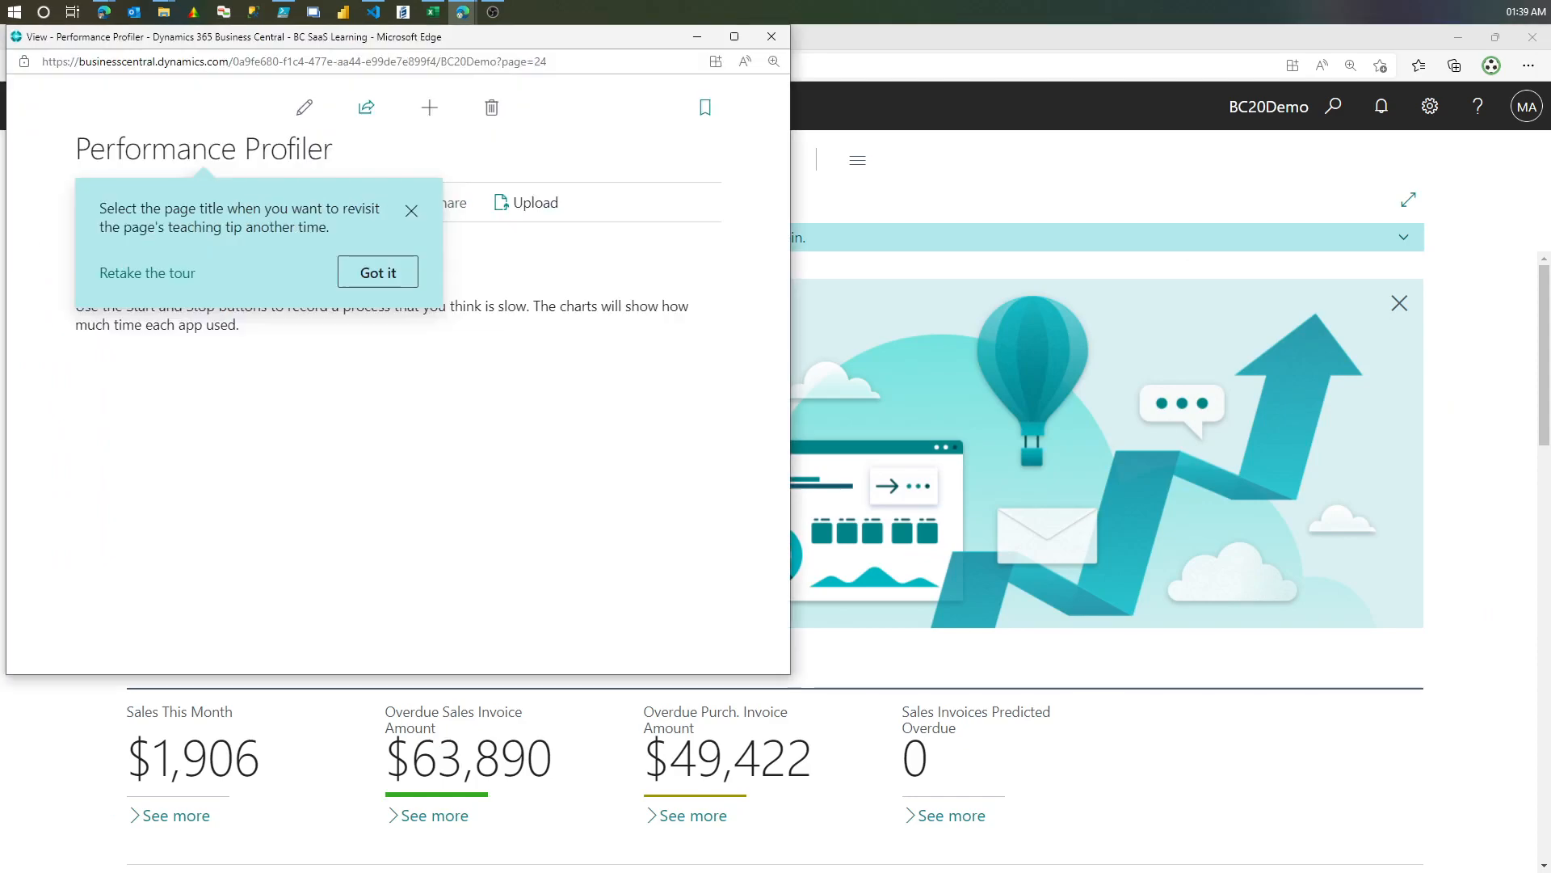
left_click(412, 213)
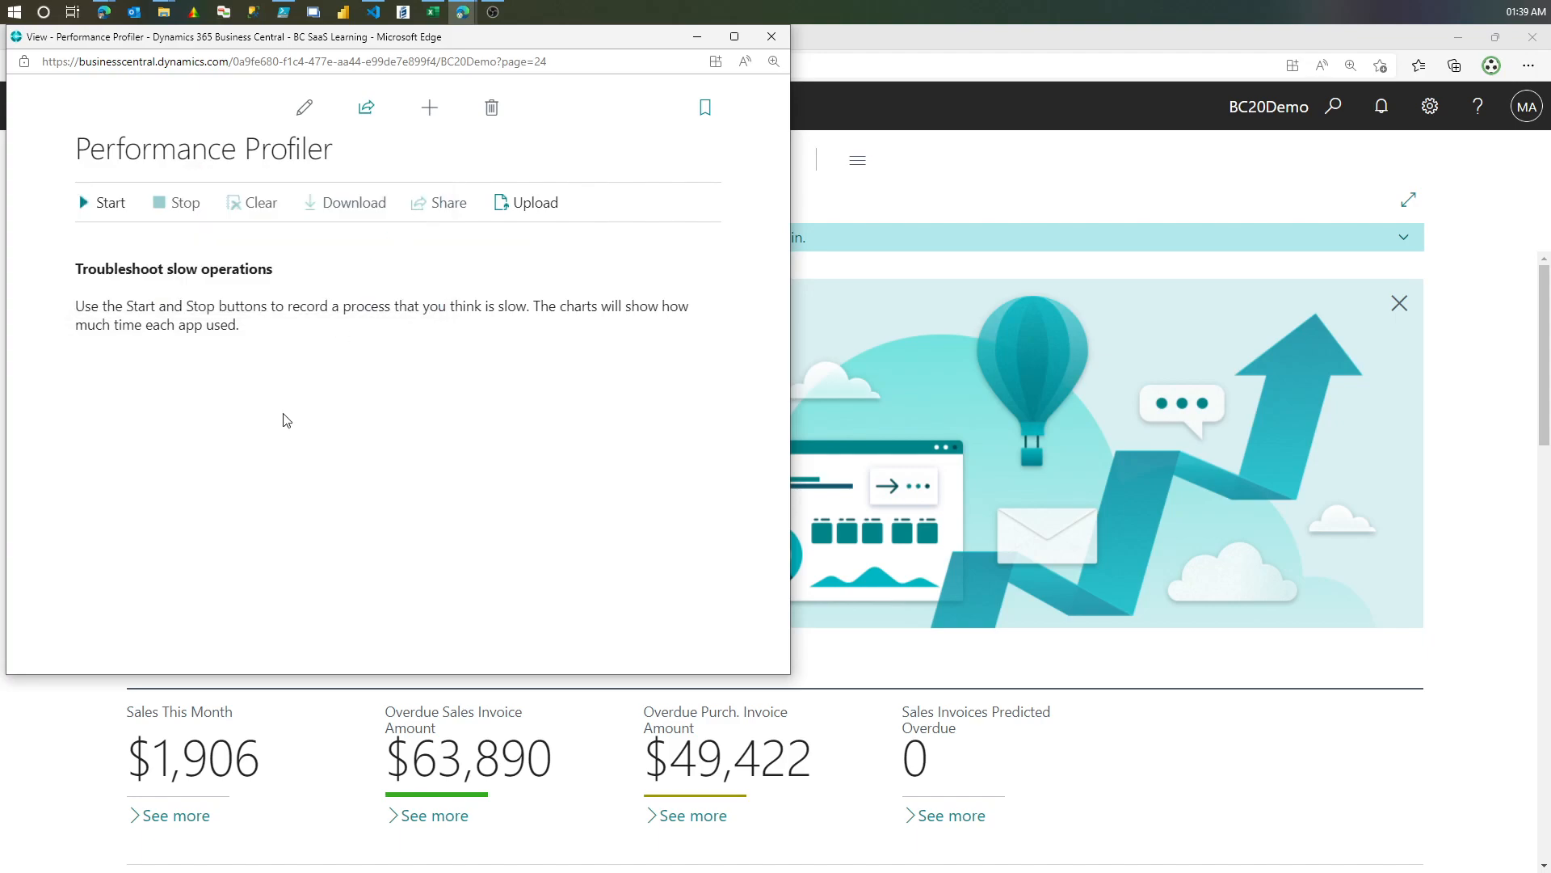
left_click_drag(338, 42, 1069, 162)
- Open the Alpine Ski House sales order from the Sales Orders list and select its existing item line
left_click(661, 161)
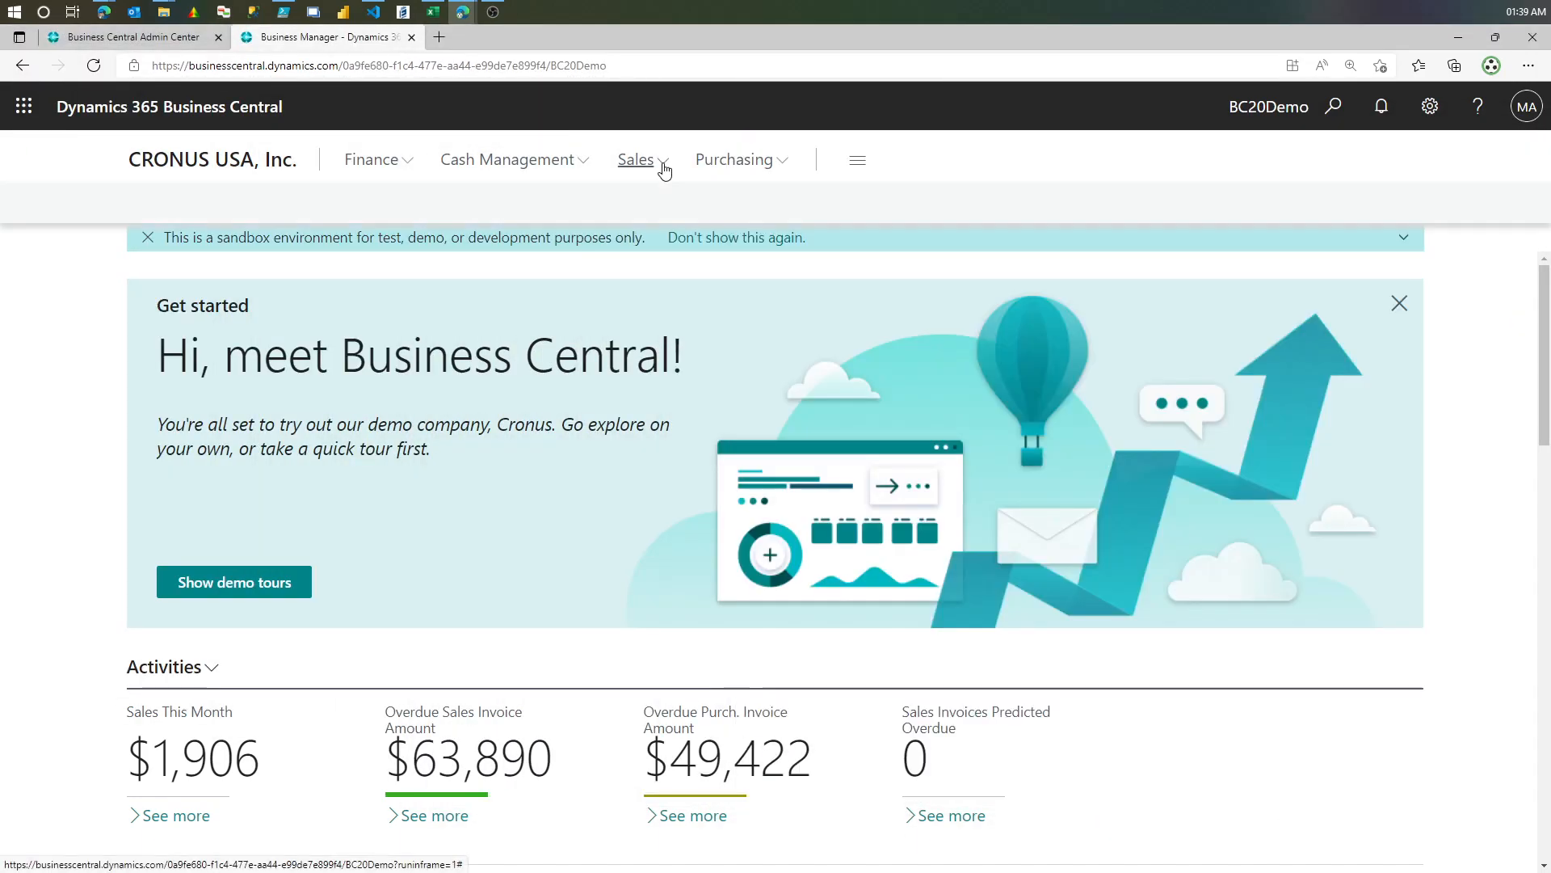
left_click(319, 234)
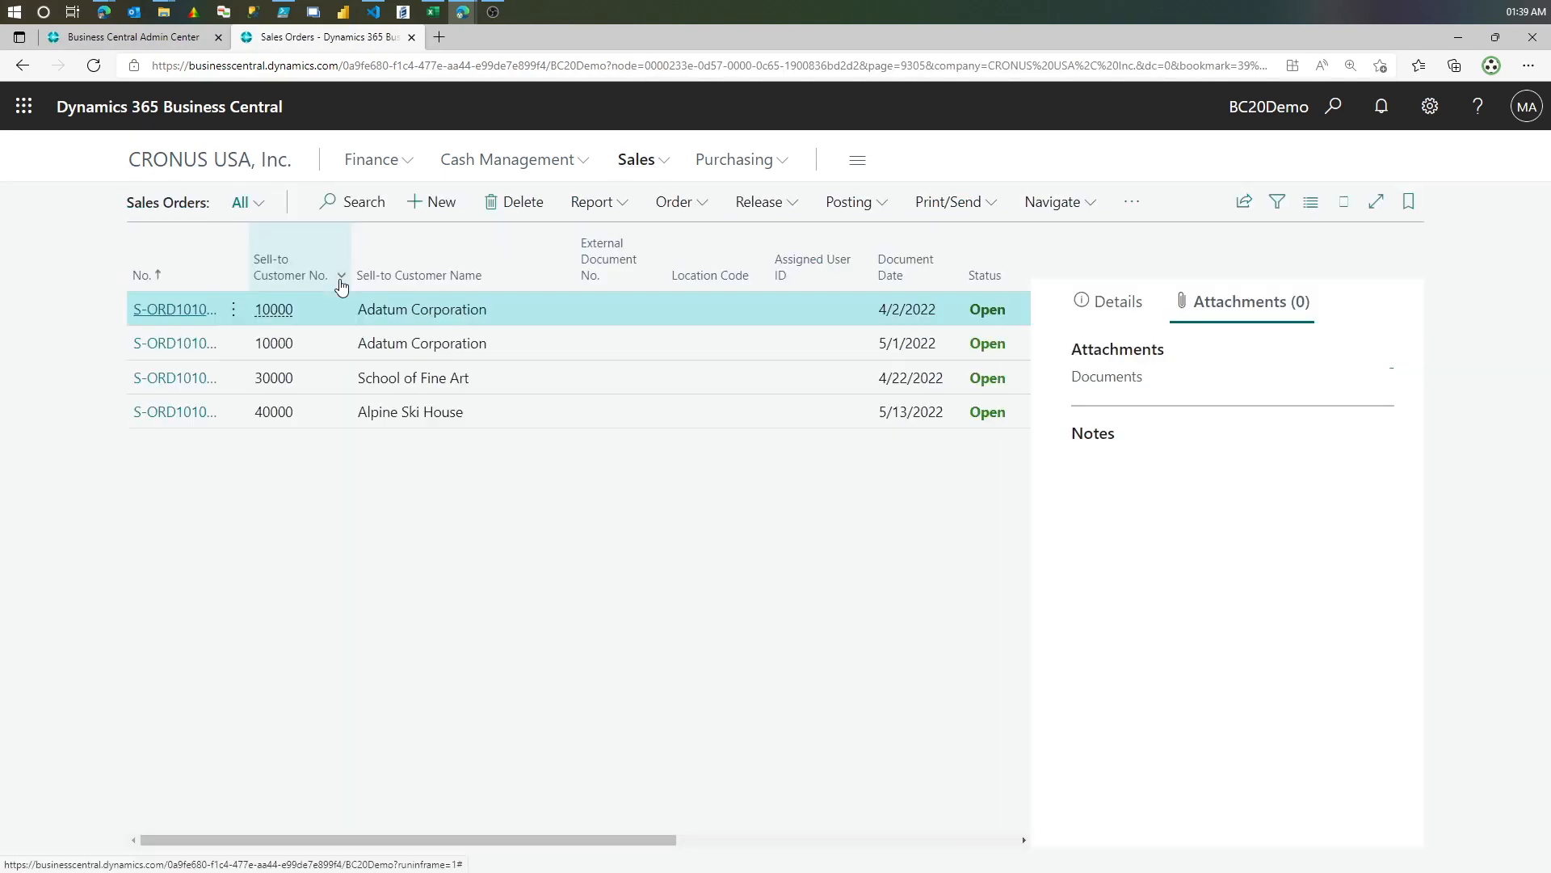
left_click(186, 416)
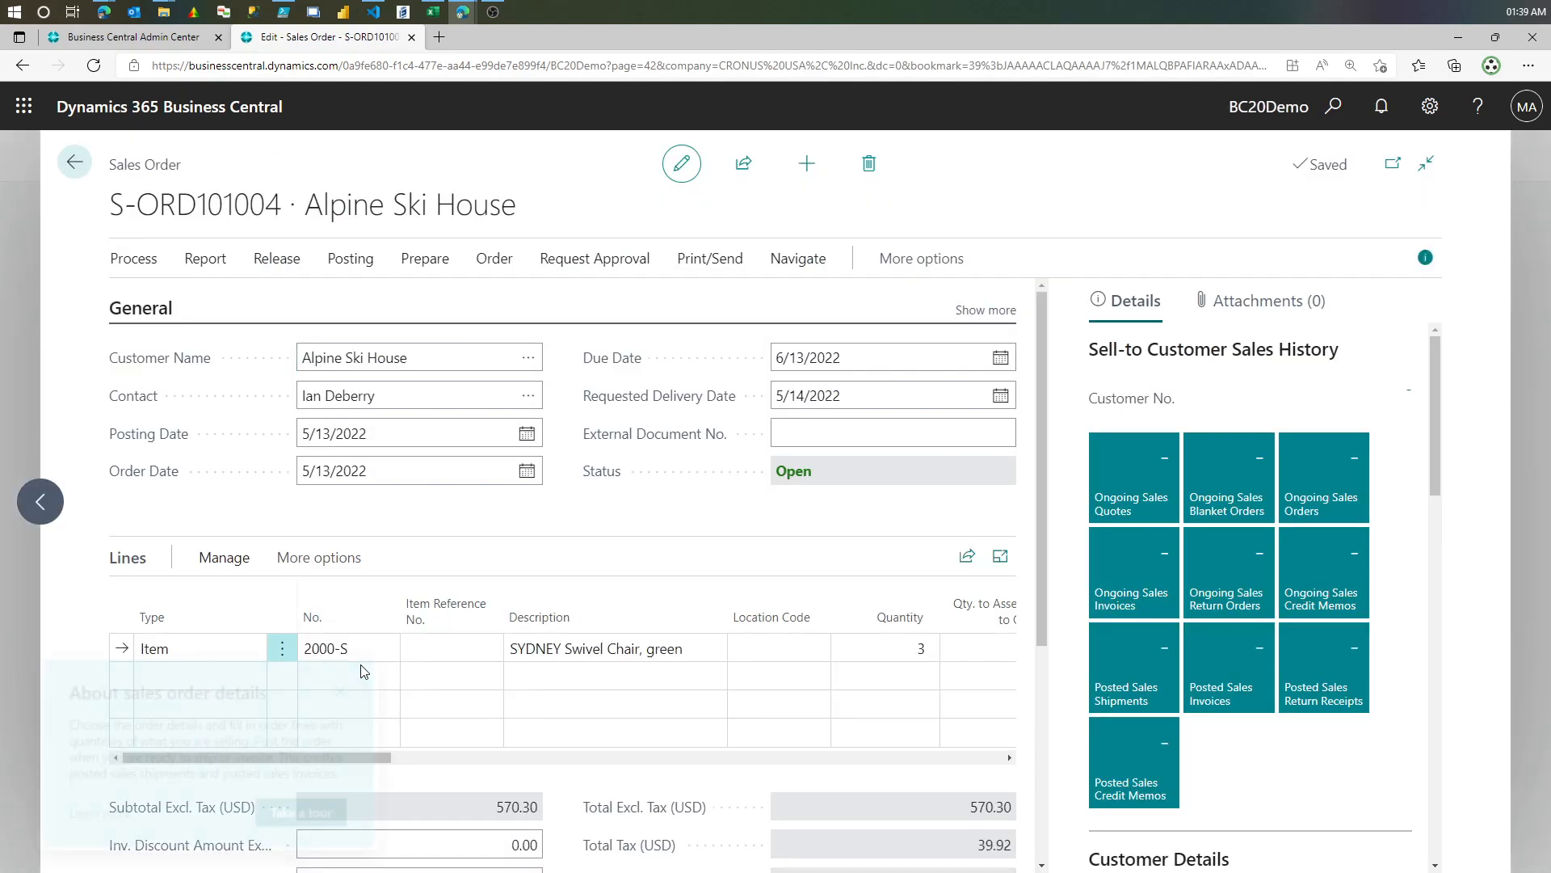
left_click(360, 681)
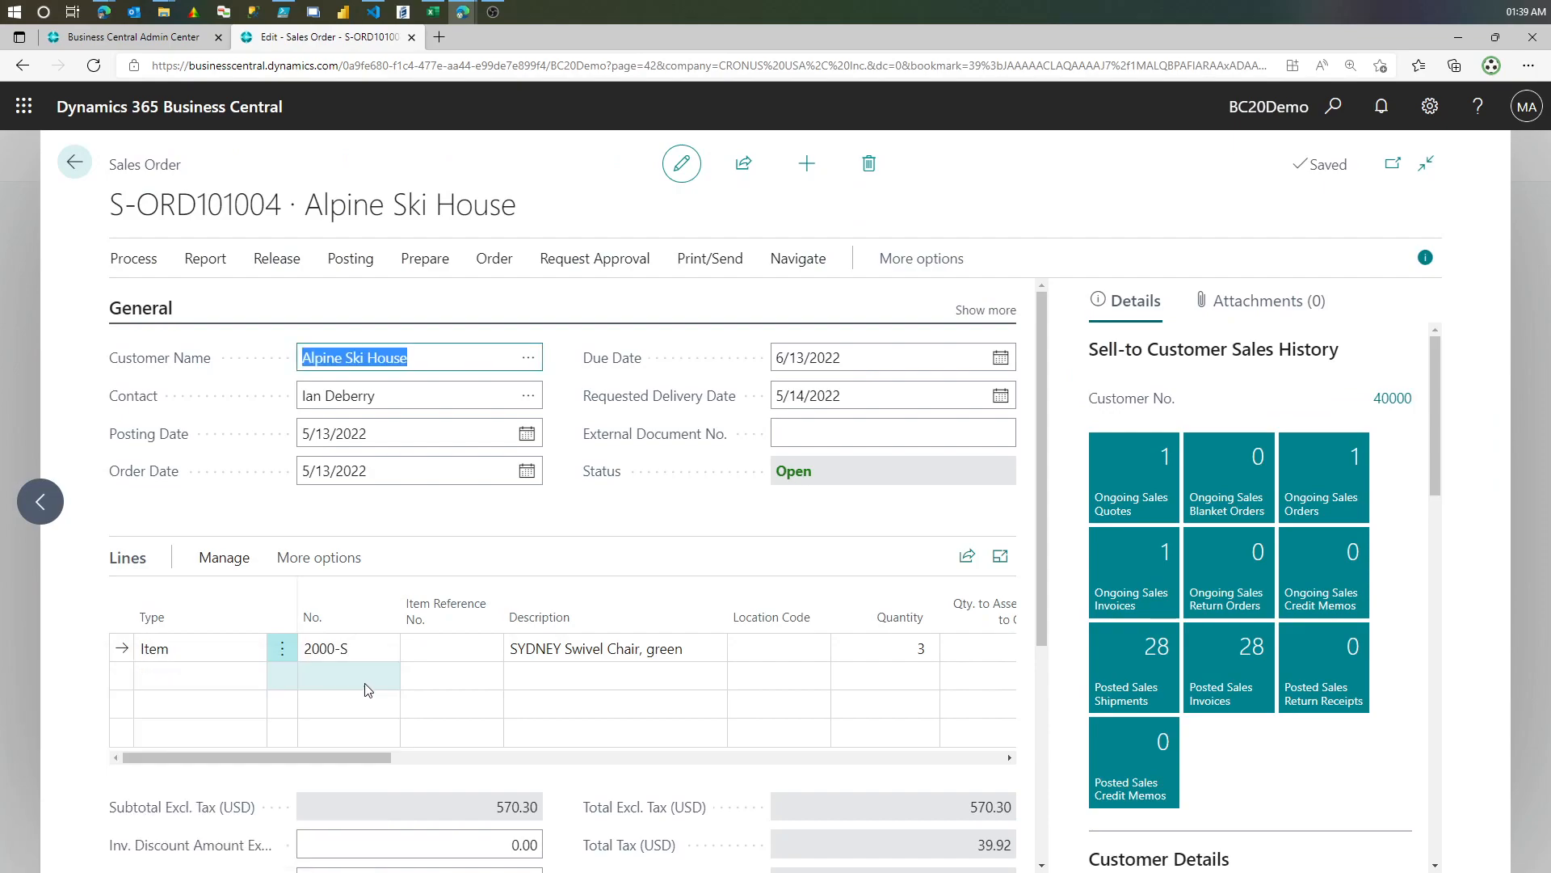
left_click(315, 744)
mouse_move(299, 757)
left_mouse_down()
mouse_move(533, 763)
mouse_move(294, 759)
left_mouse_up()
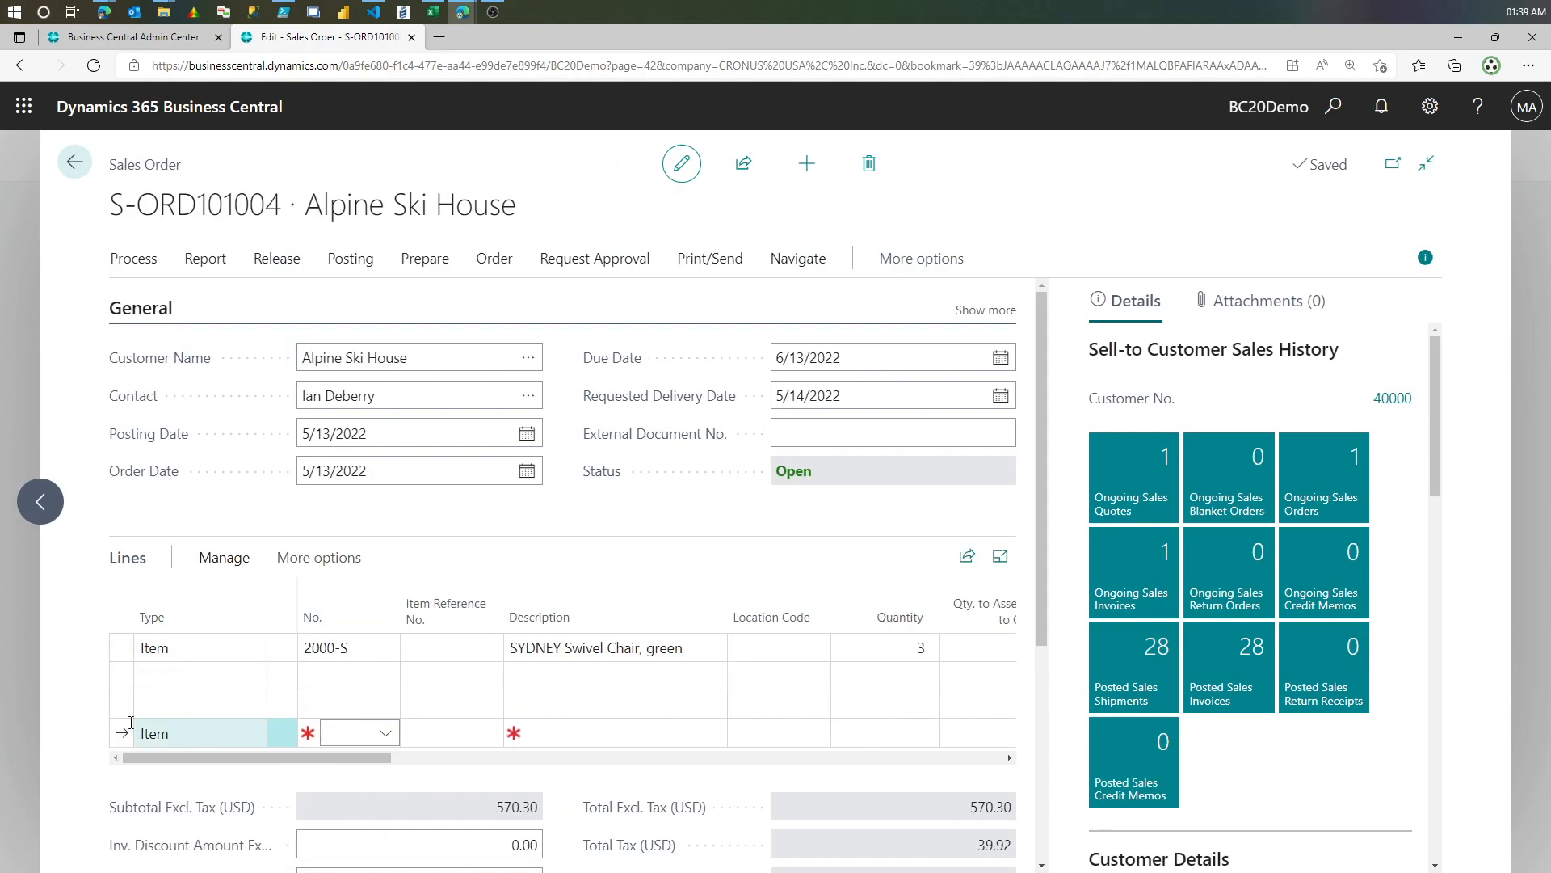
left_click(223, 657)
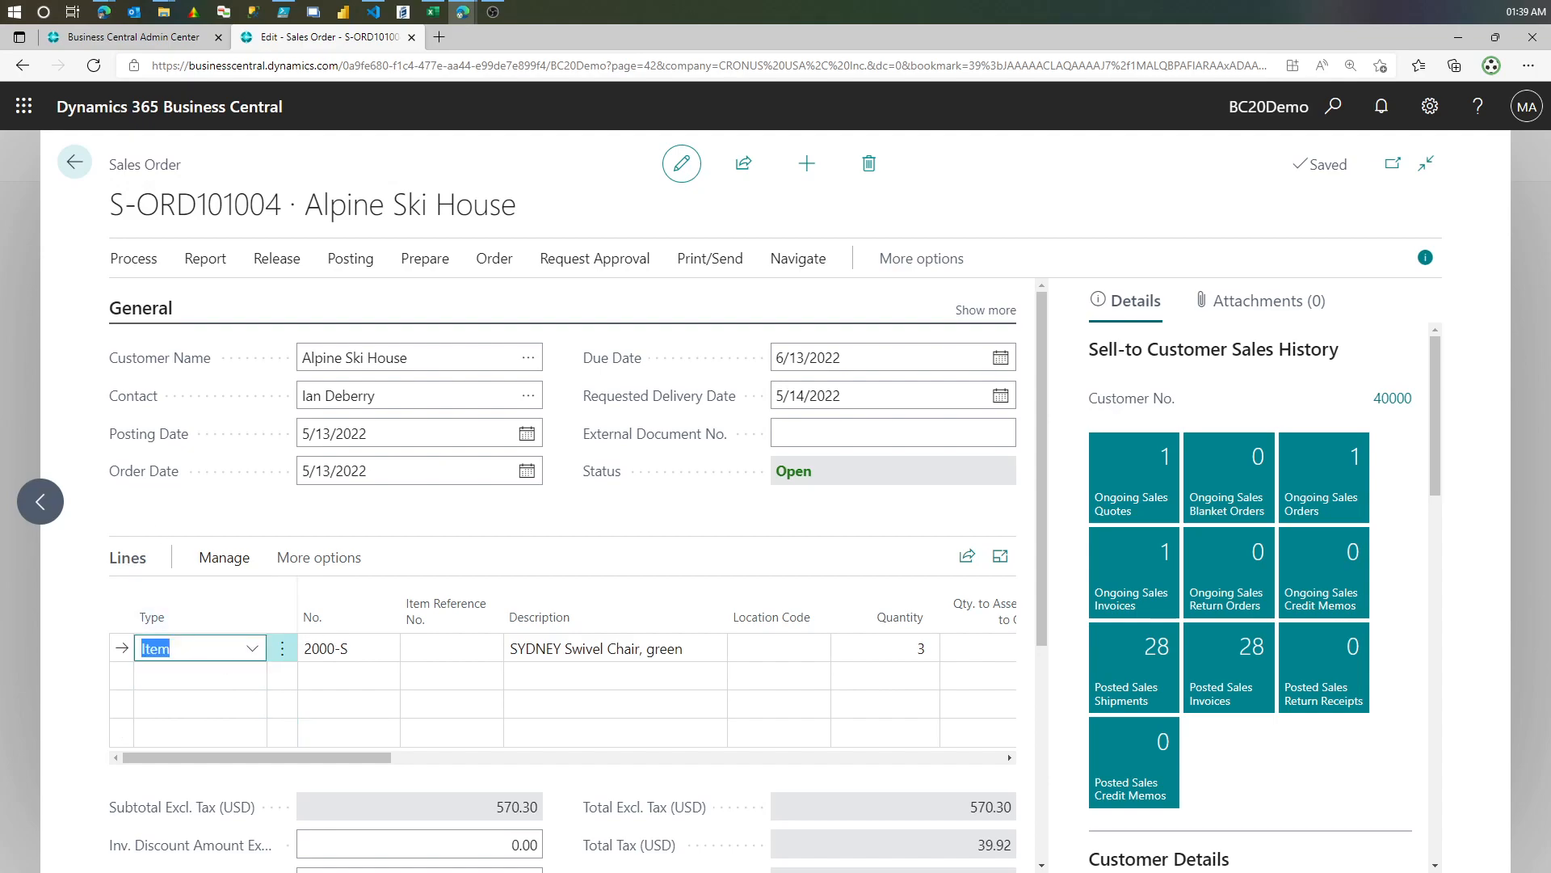
- Start a recording in the Performance Profiler window and return to the Alpine Ski House sales order
key("alt+Tab")
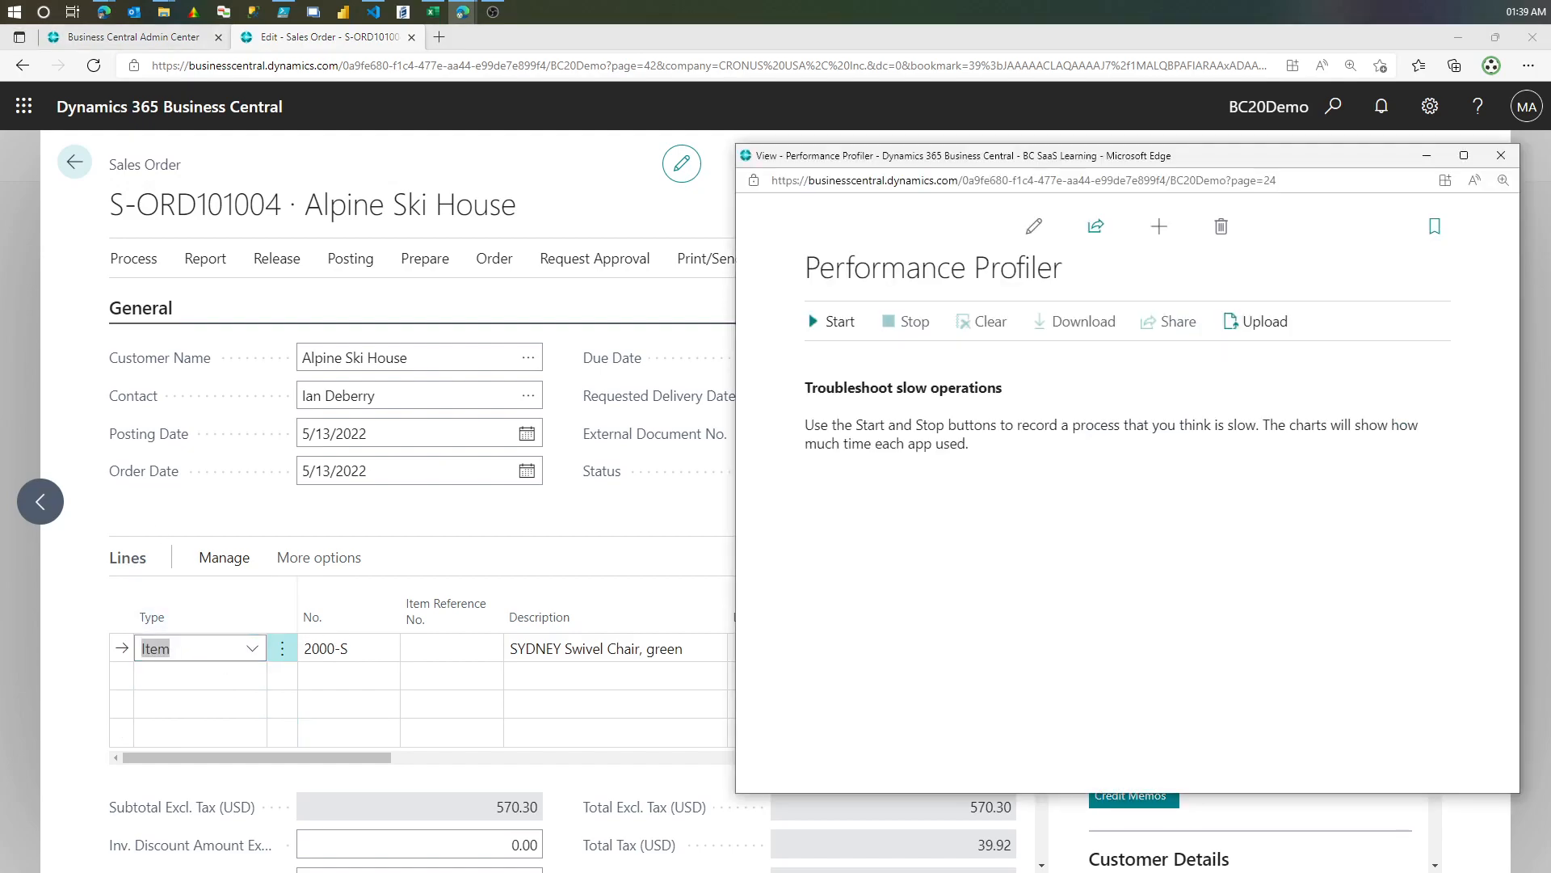
left_click(835, 324)
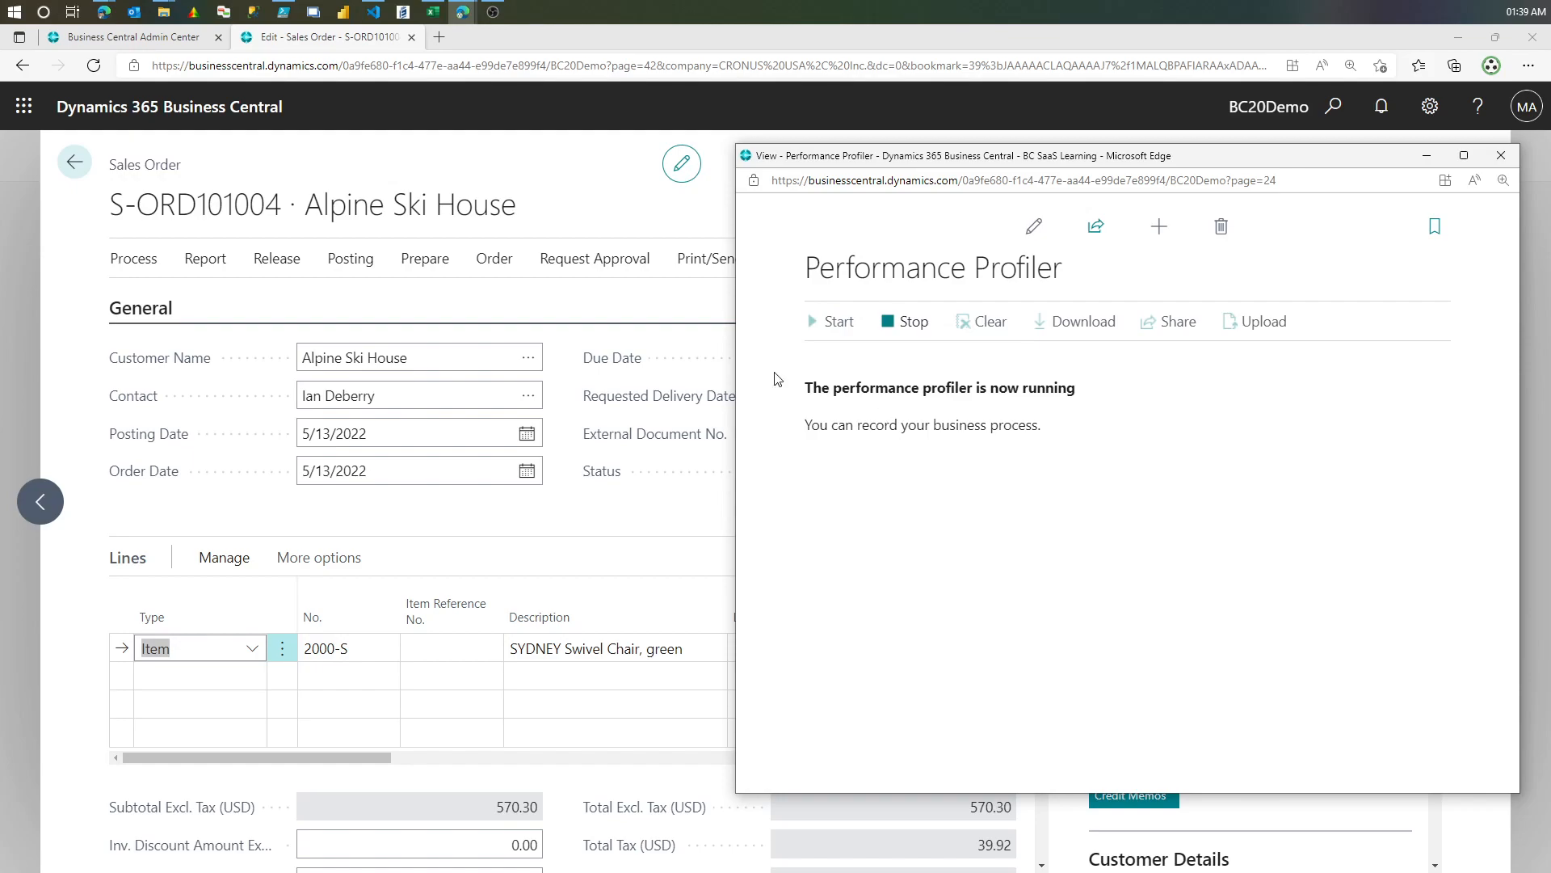
left_click(630, 292)
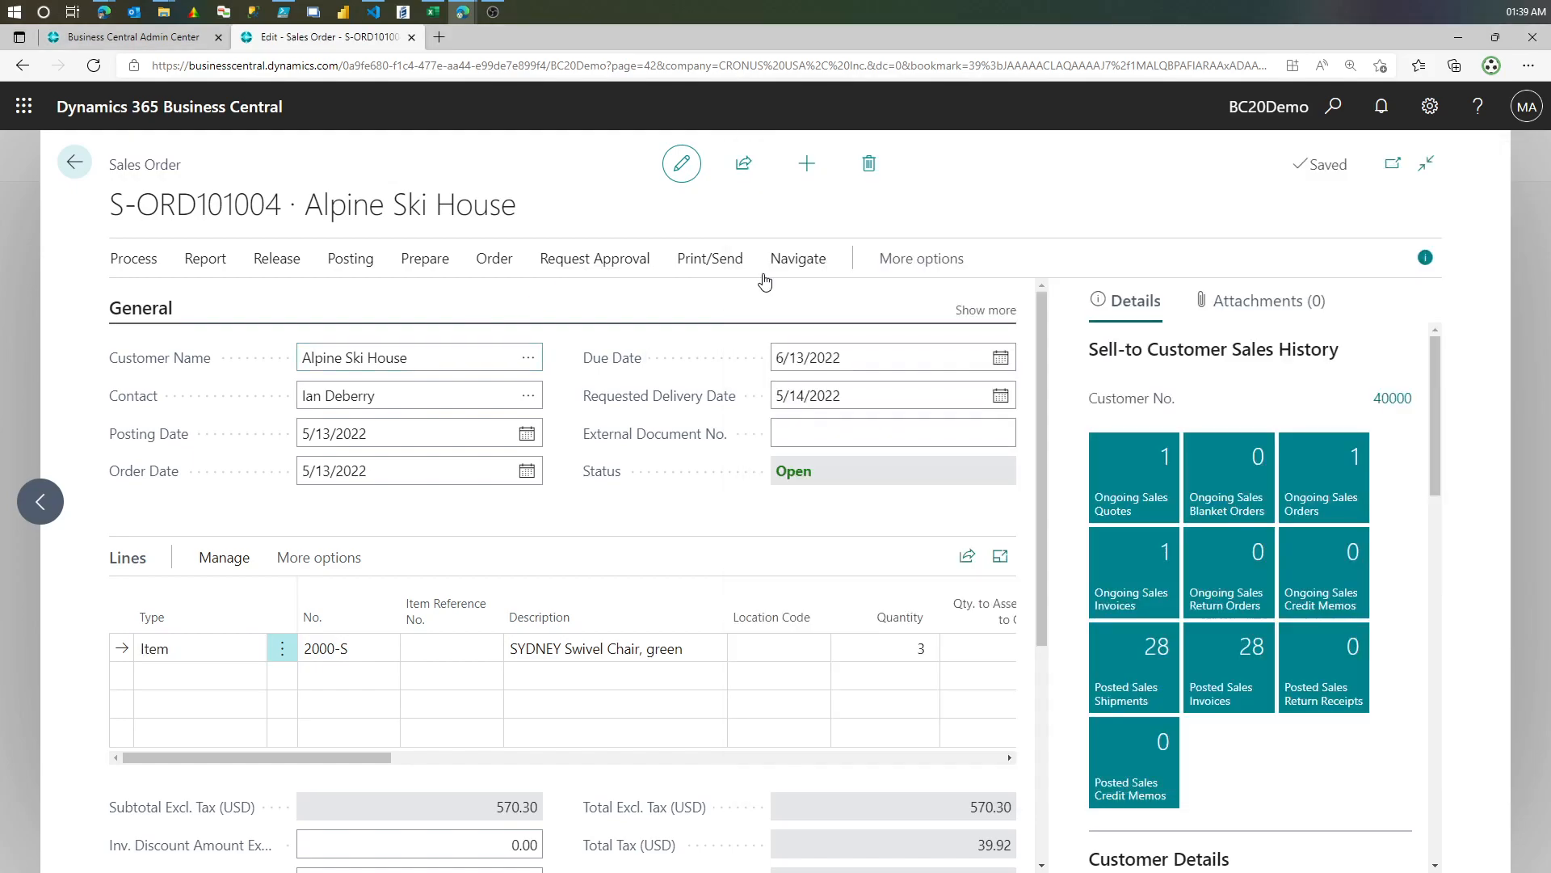
- Post the sales order with the Ship and Invoice option and decline to open the posted invoice
left_click(697, 260)
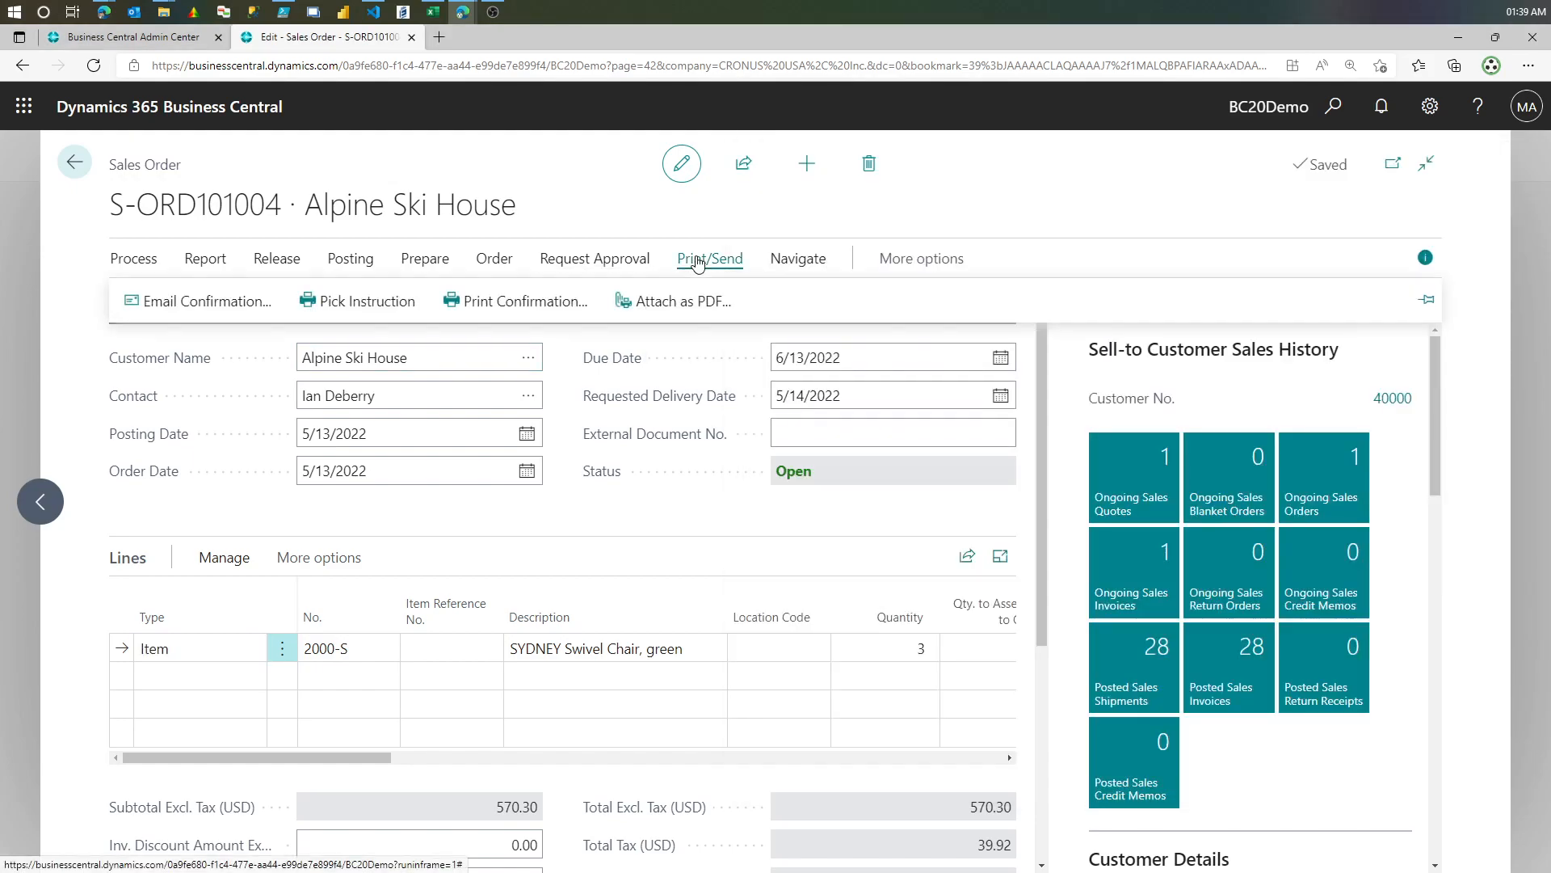
left_click(348, 260)
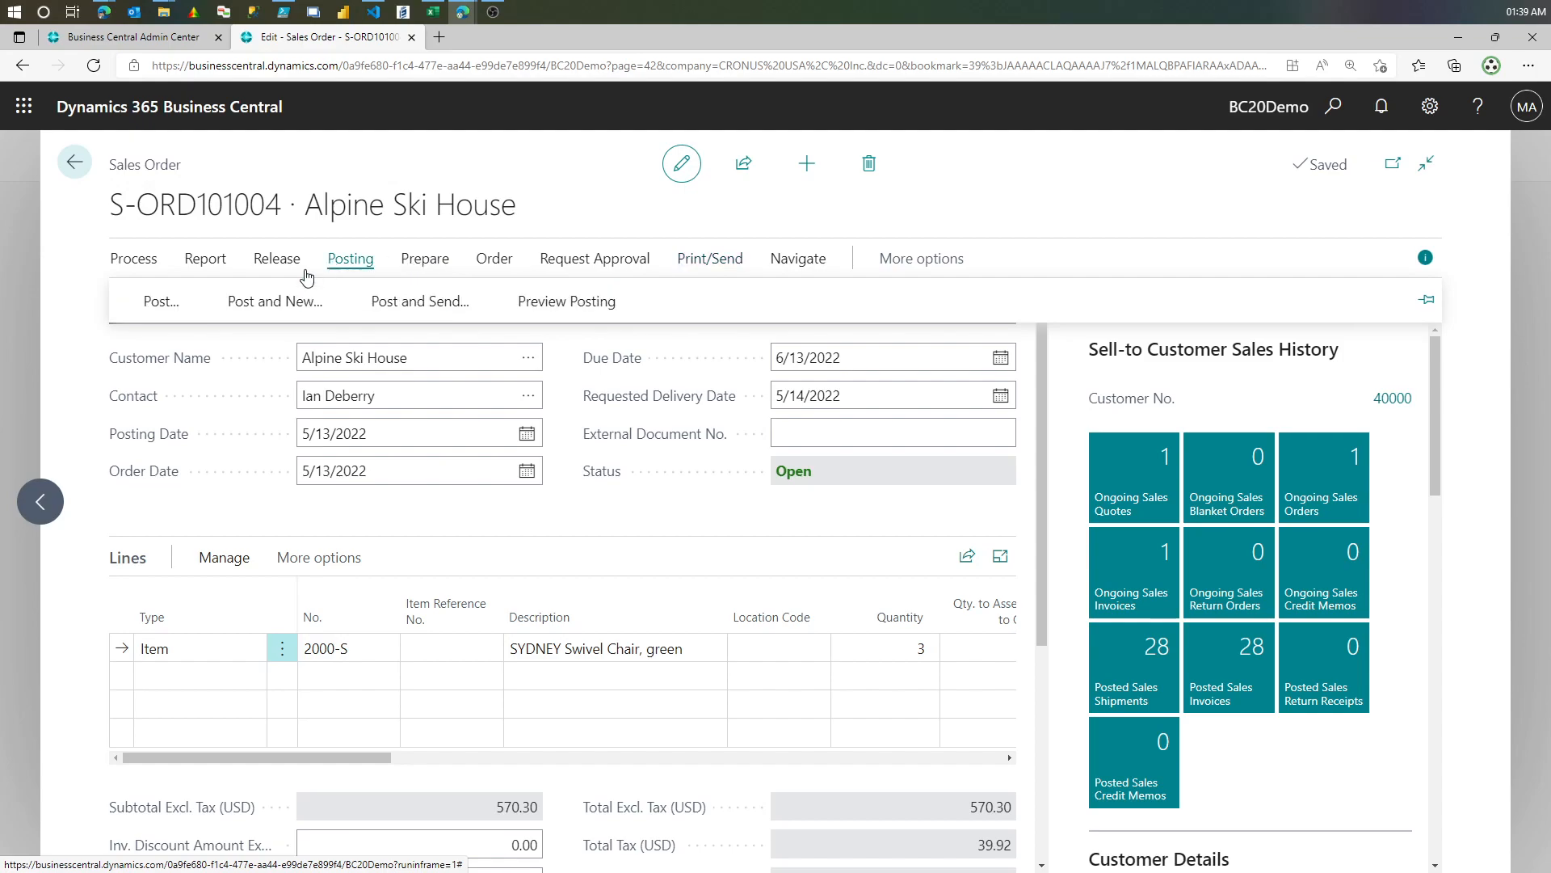
left_click(142, 304)
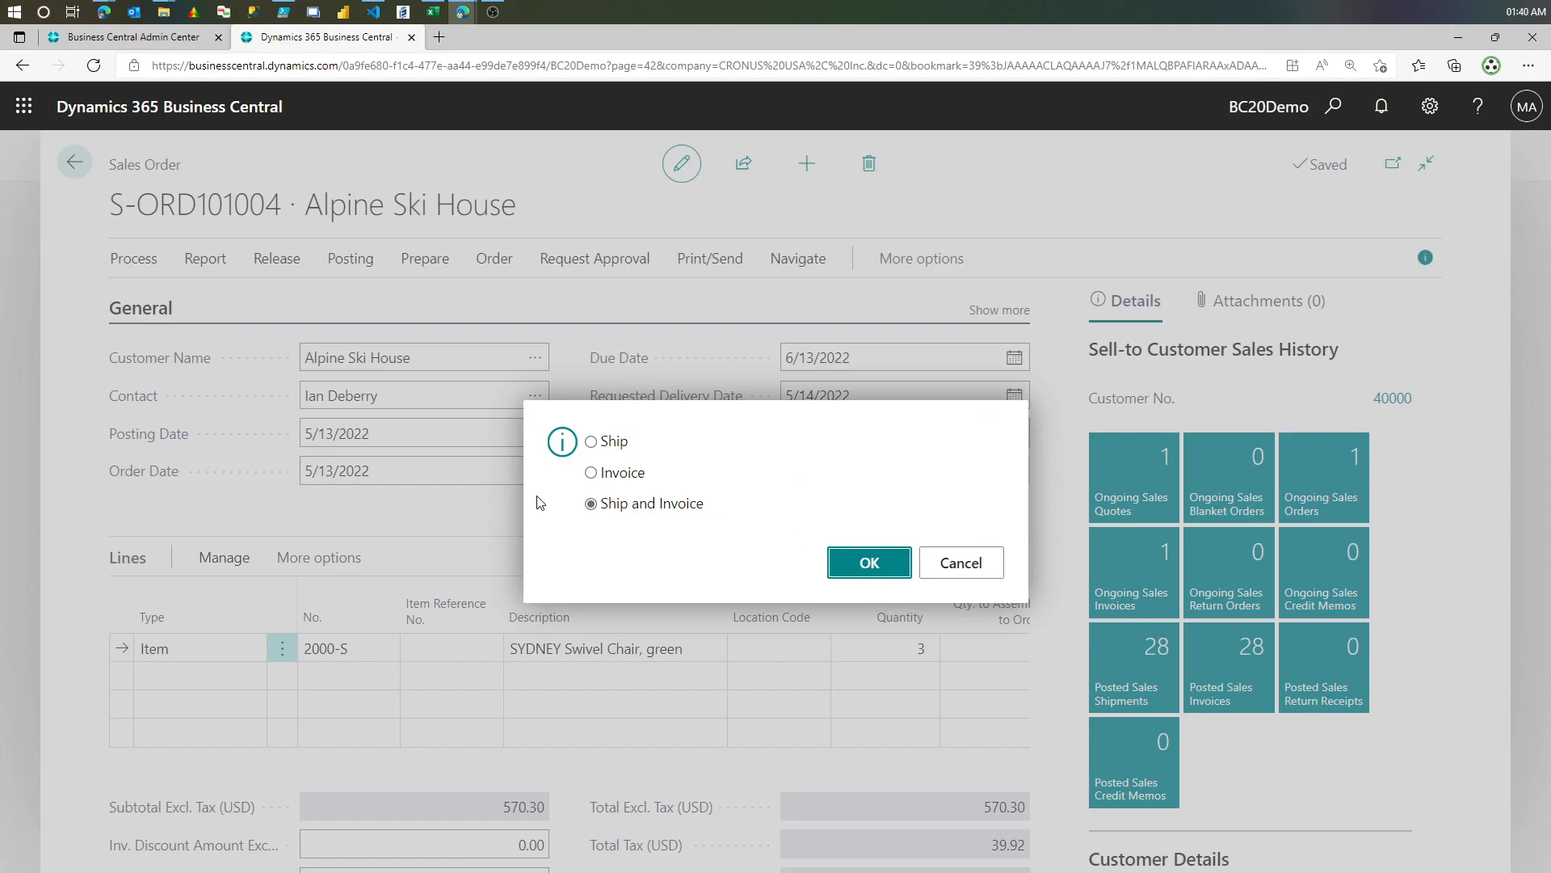
key("Return")
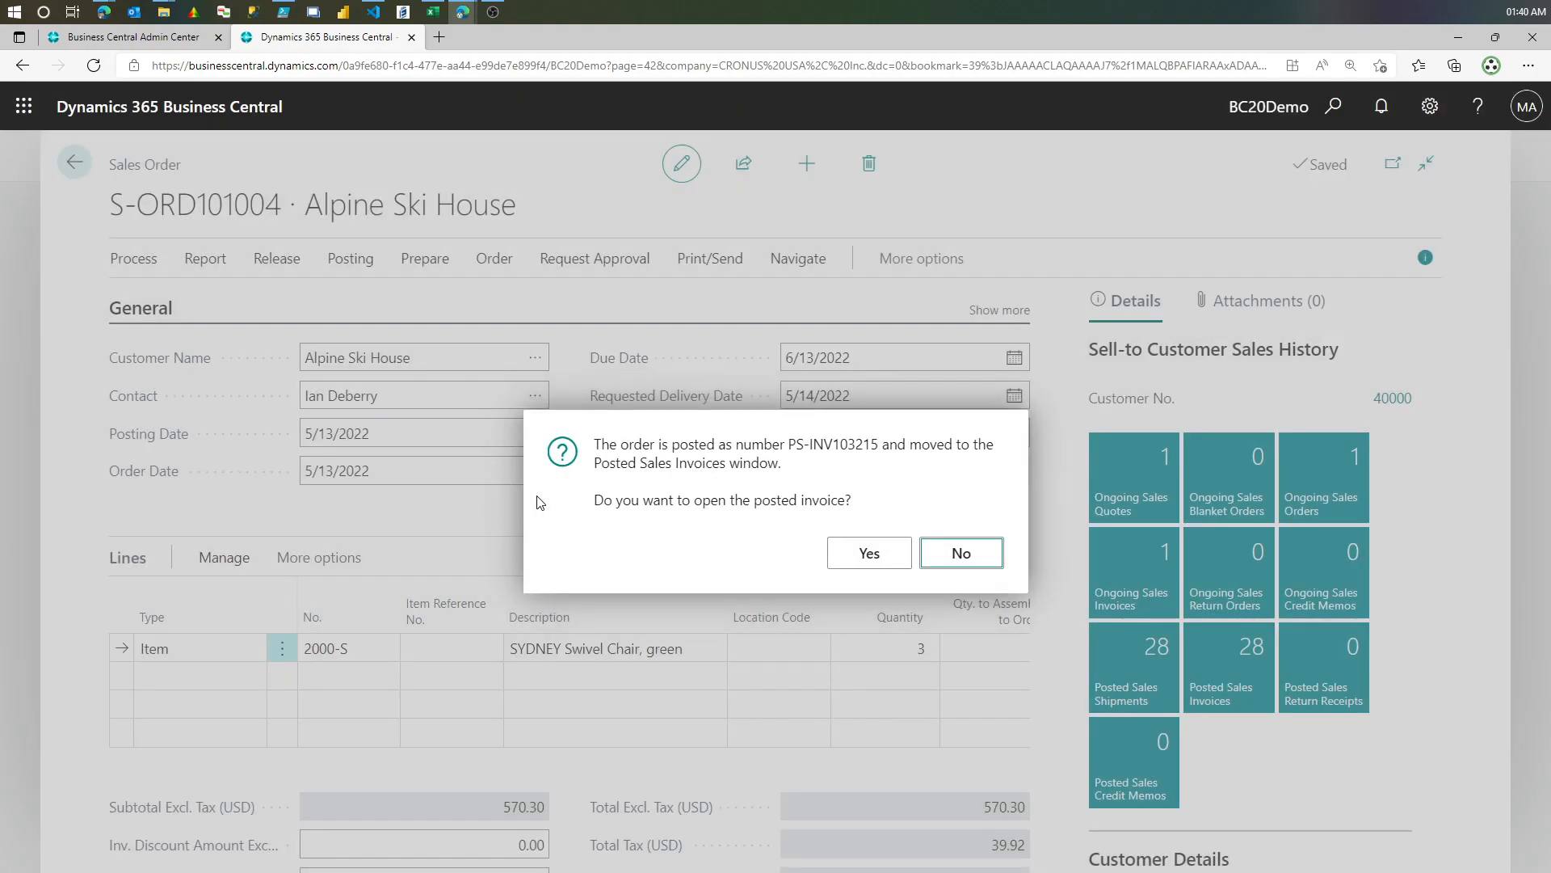
left_click(960, 550)
- Switch back to the Performance Profiler, maximize its window, and stop the recording
key("alt+Tab")
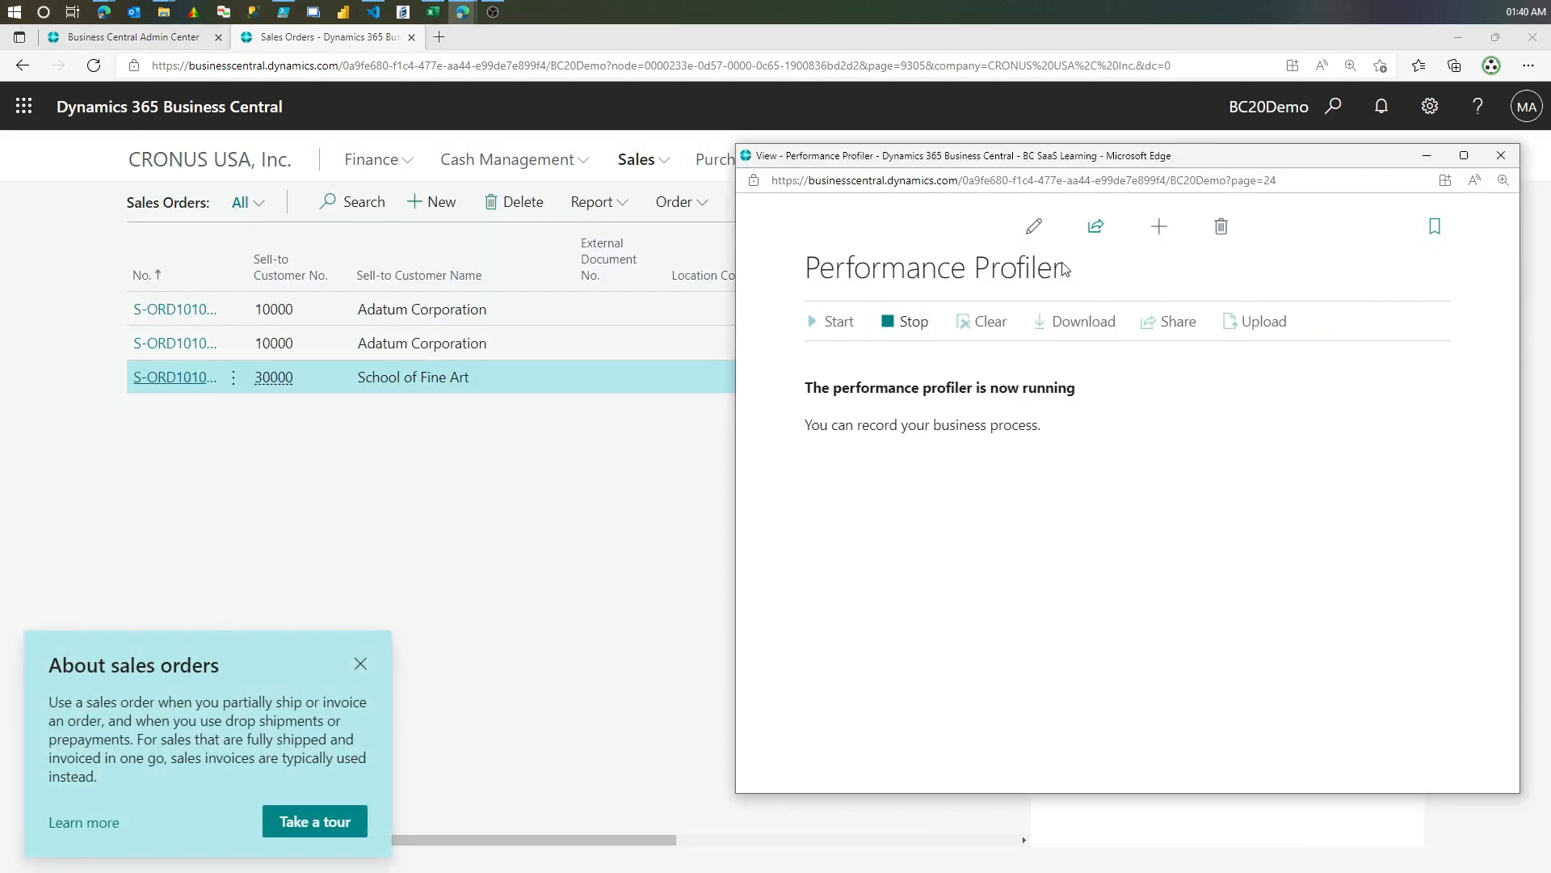
double_click(1018, 156)
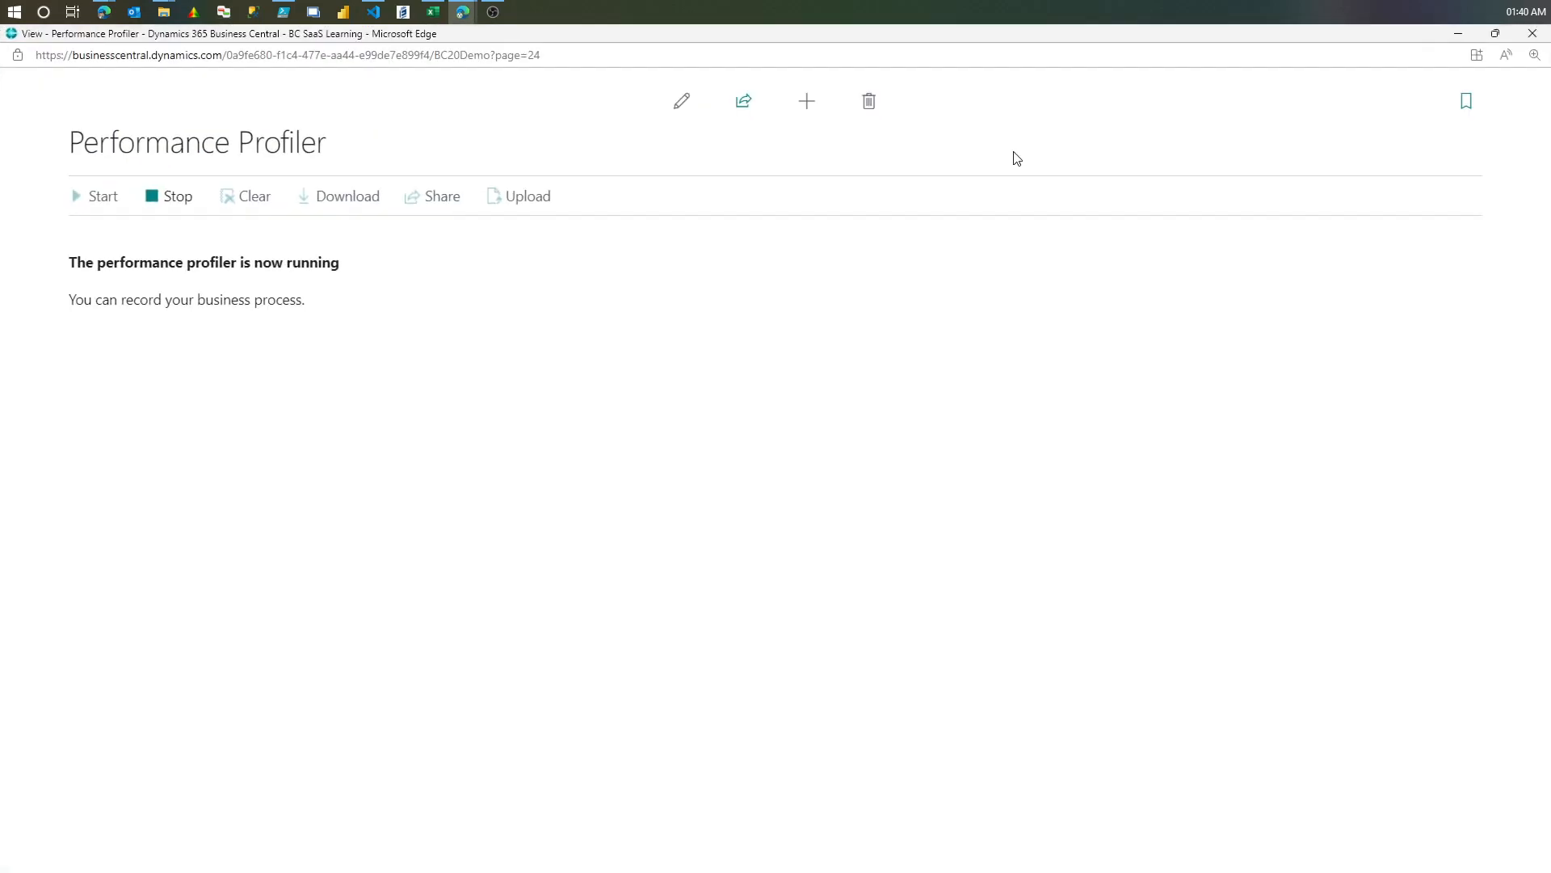
left_click(160, 198)
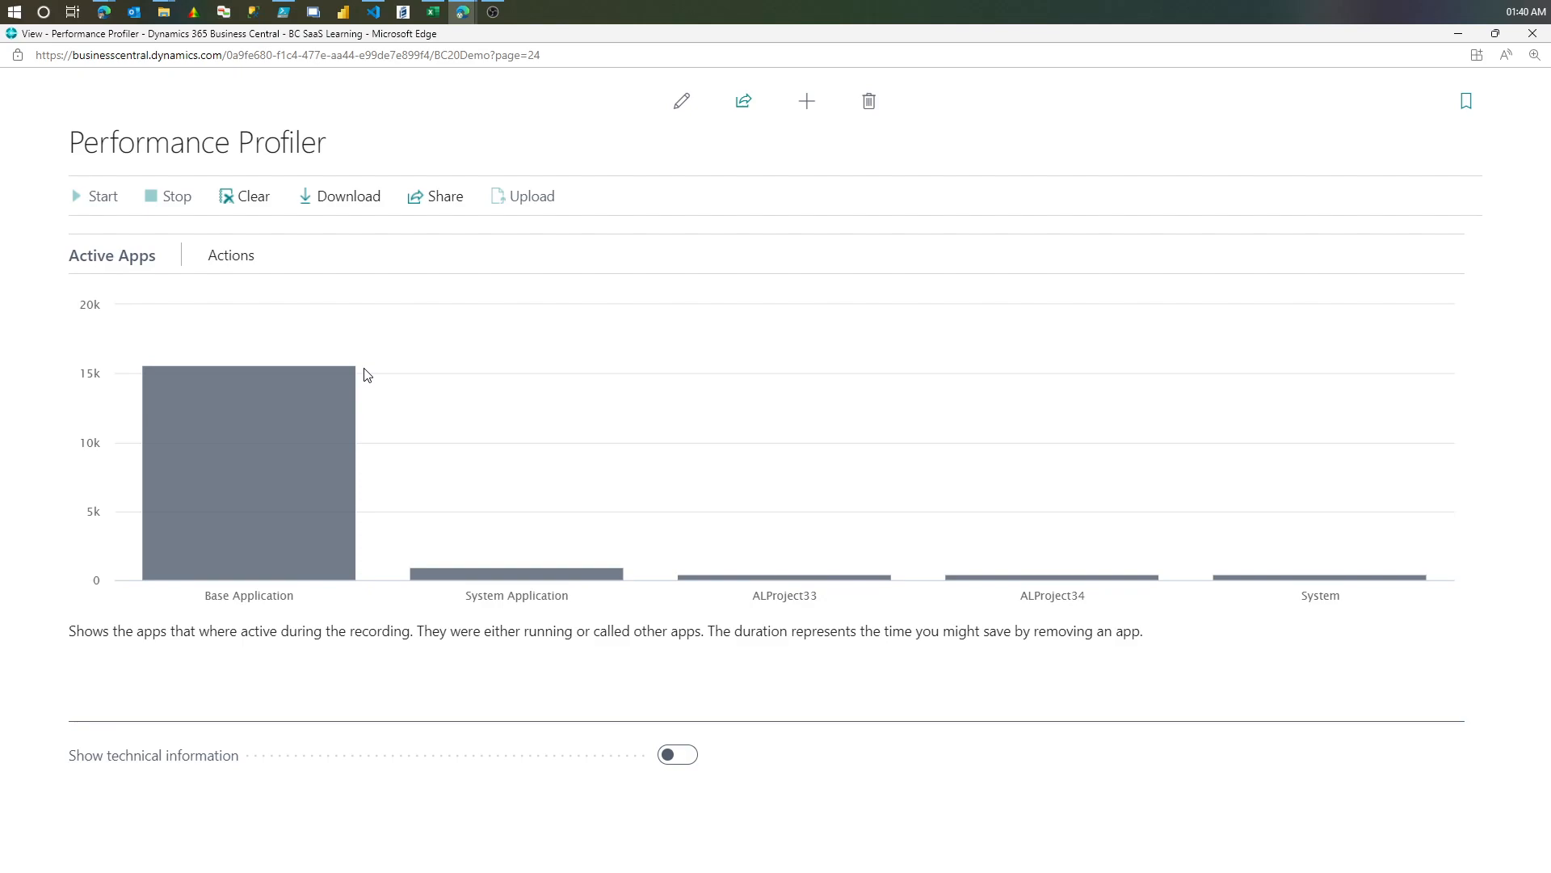
- Examine the duration of each app's bar in the Active Apps chart, from Base Application to System
mouse_move(167, 401)
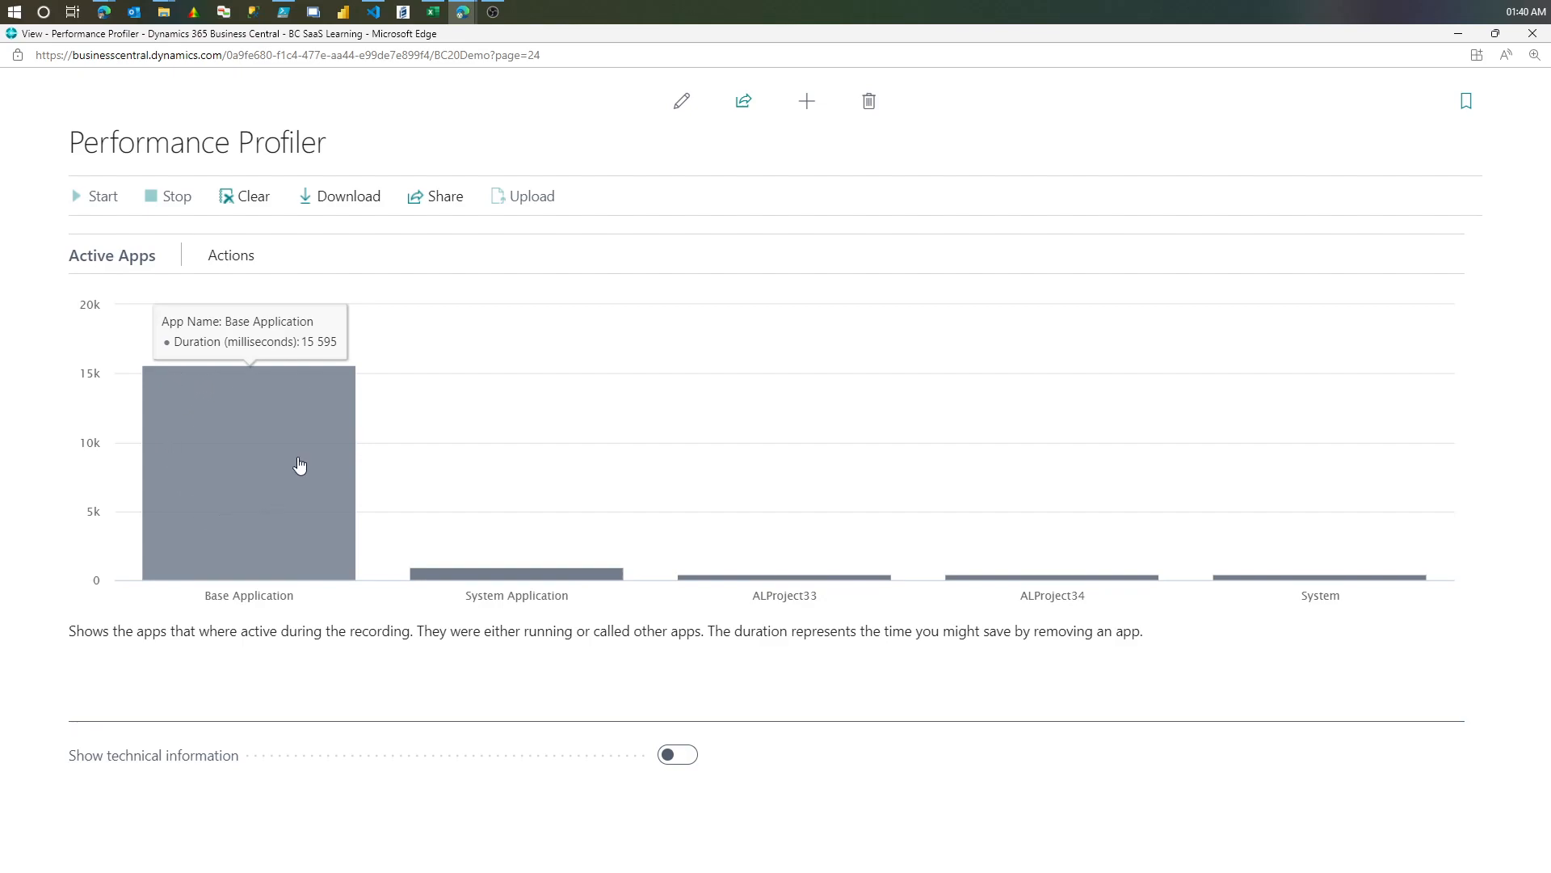
mouse_move(467, 580)
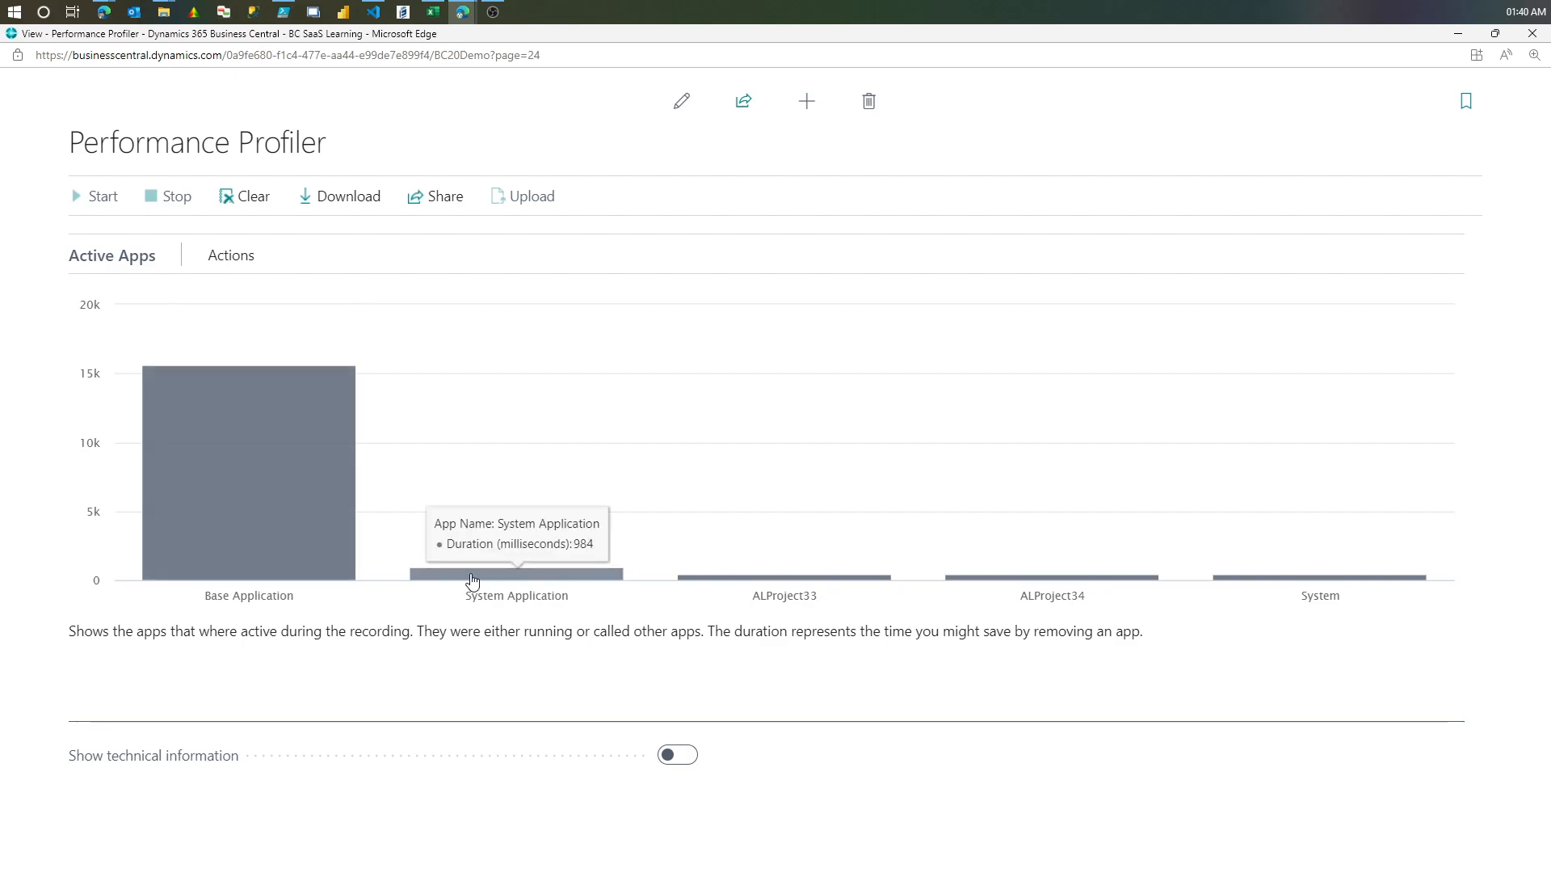
mouse_move(733, 575)
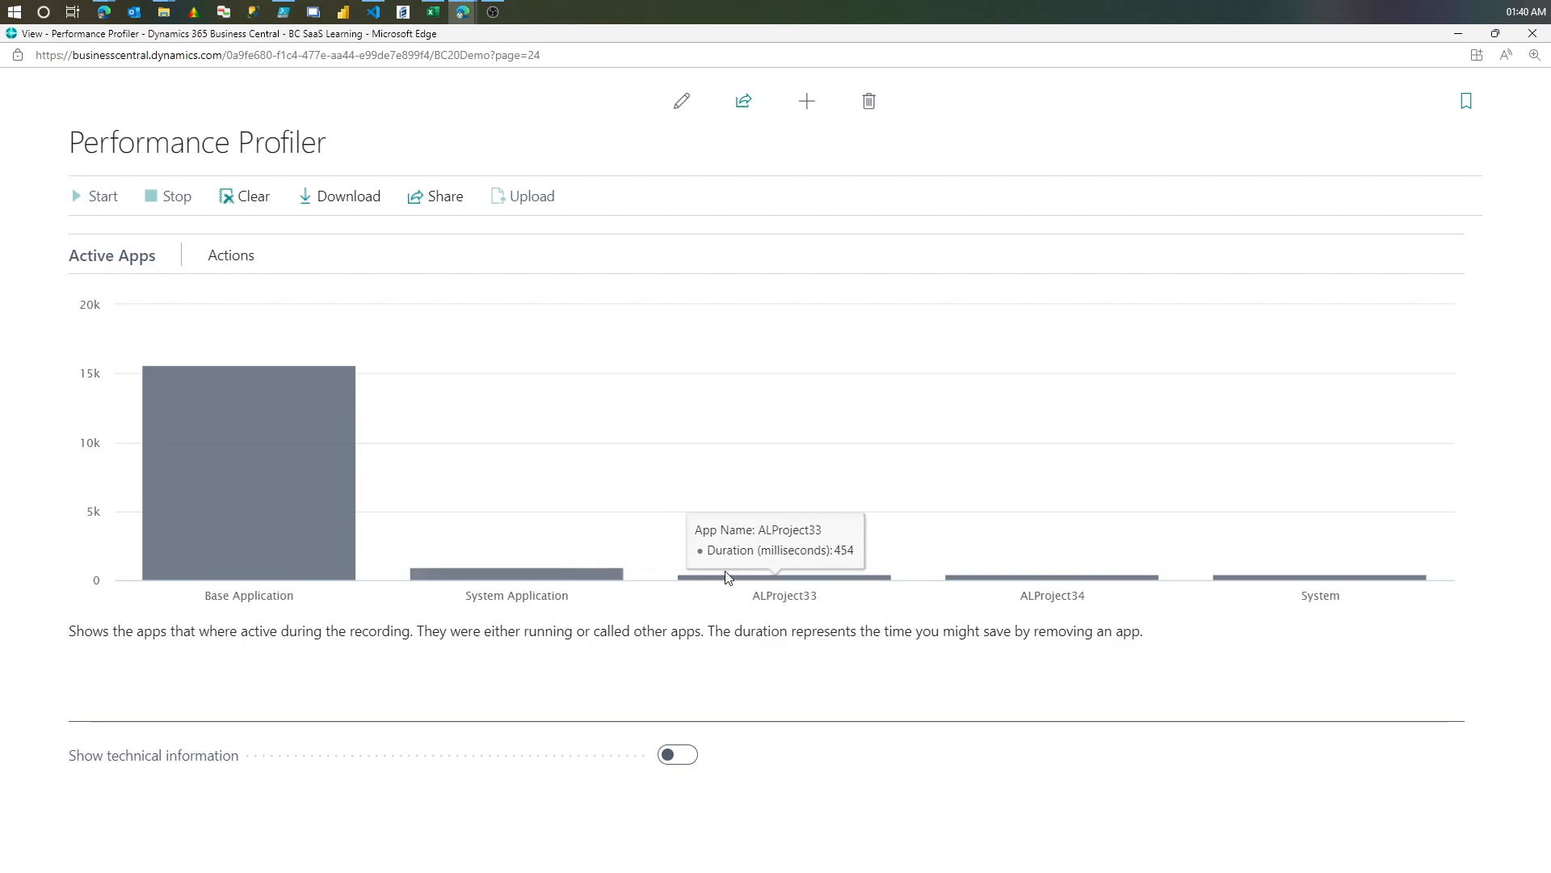
mouse_move(1006, 584)
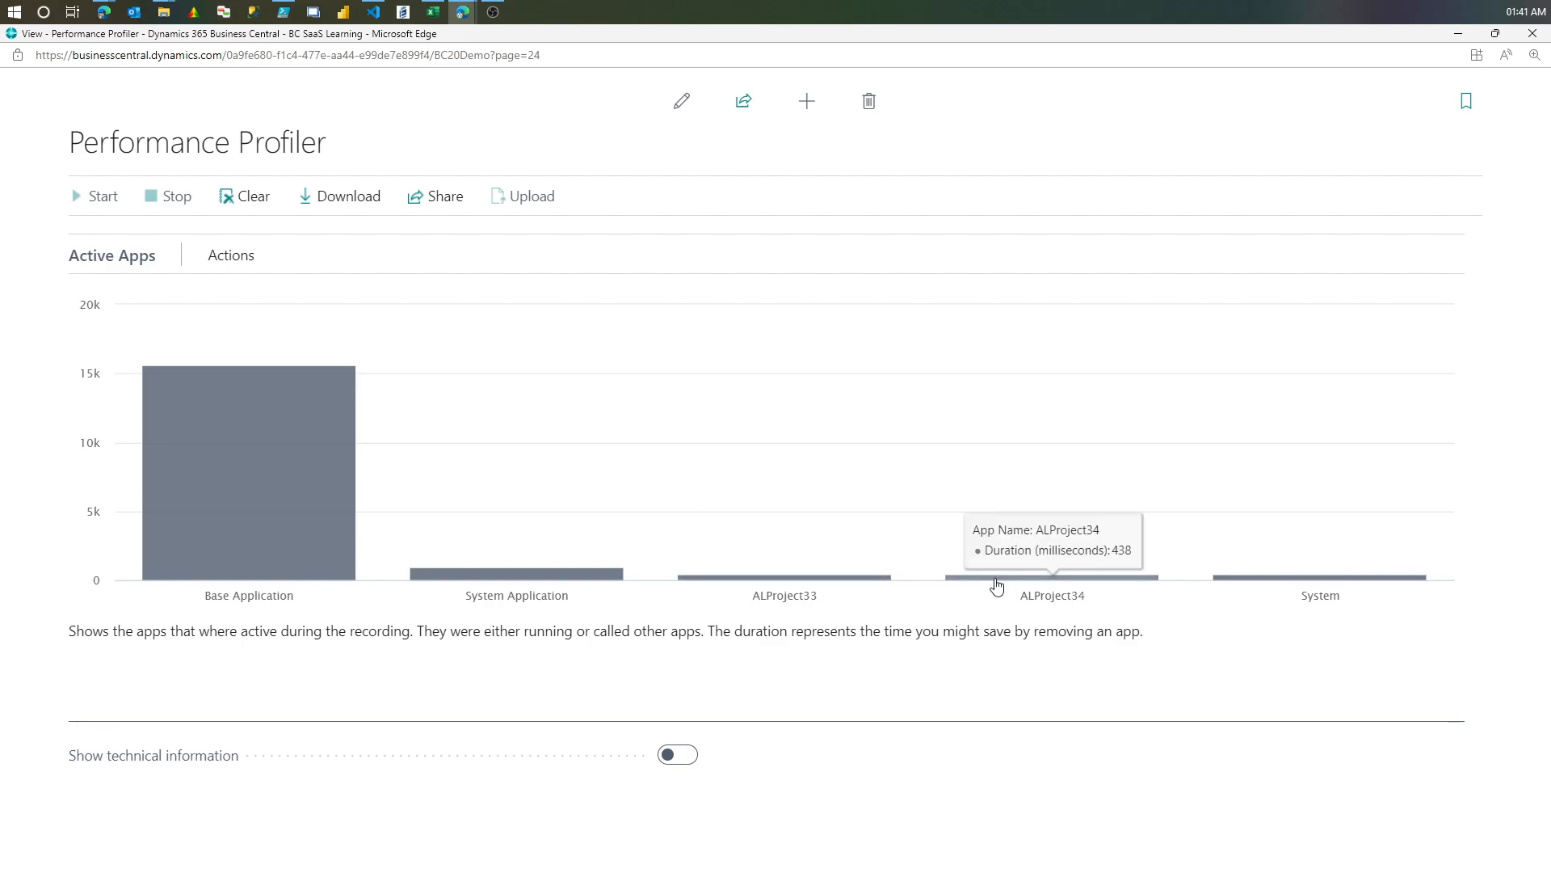
mouse_move(1297, 580)
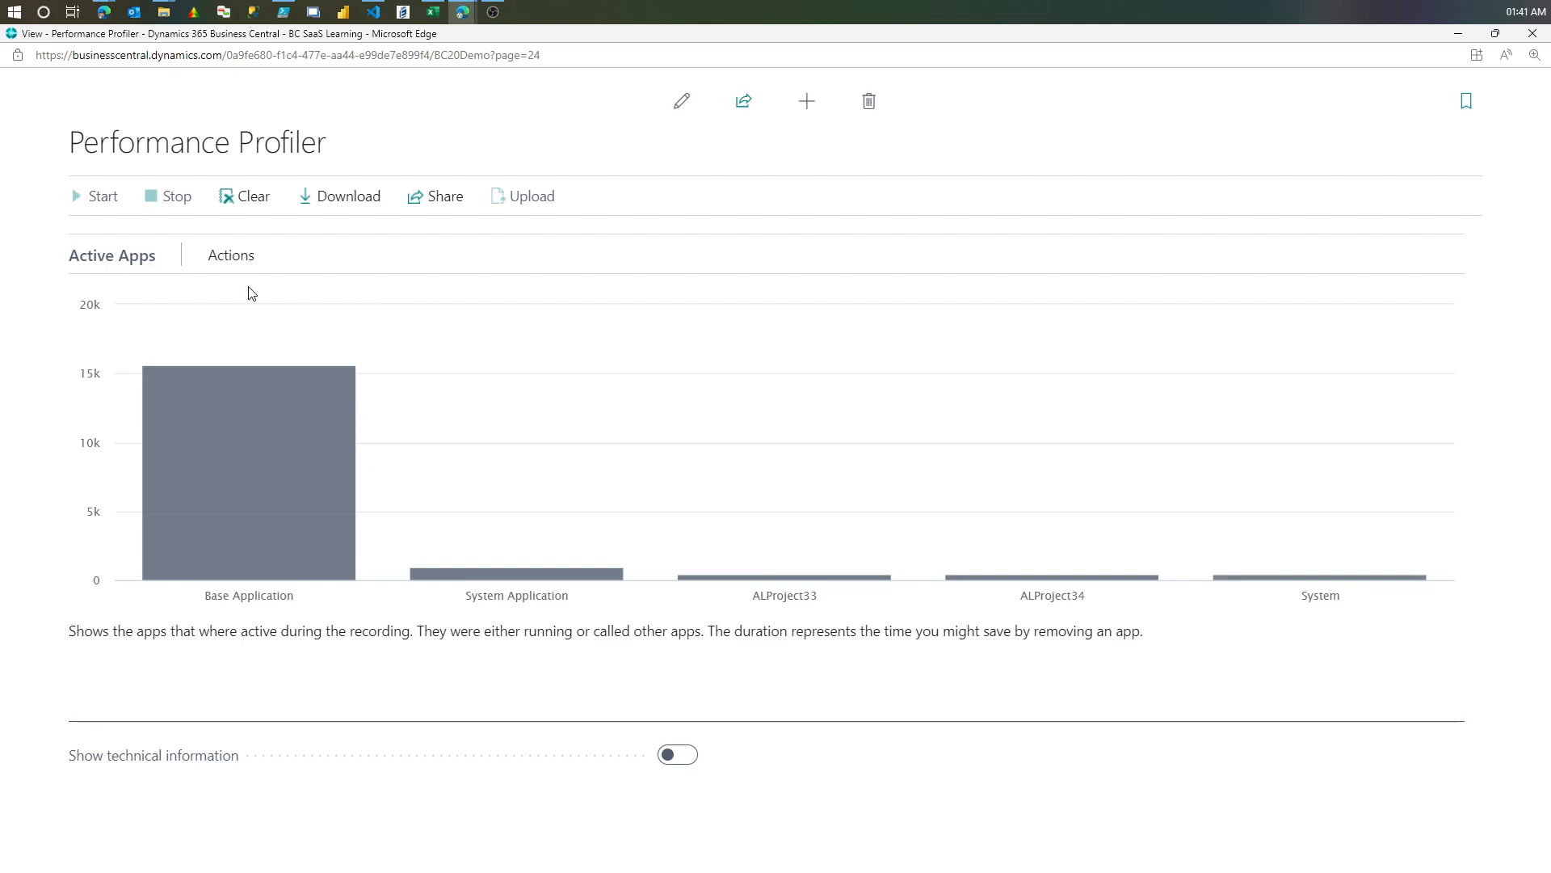
- Aggregate the Active Apps chart by app publisher and inspect the Microsoft bar
left_click(112, 254)
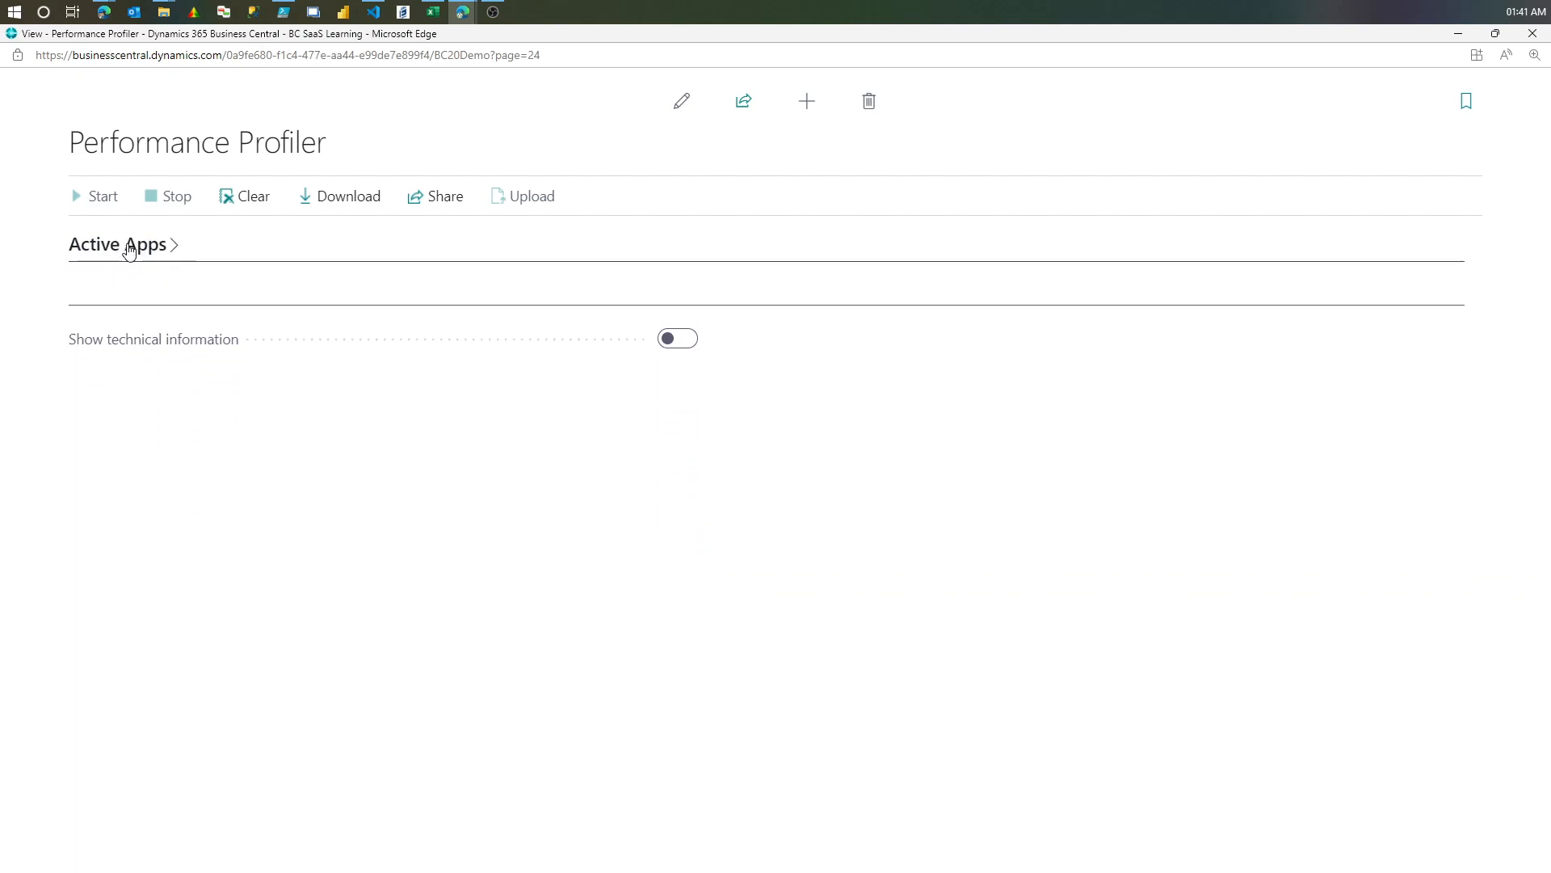
left_click(220, 256)
left_click(171, 298)
left_click(159, 379)
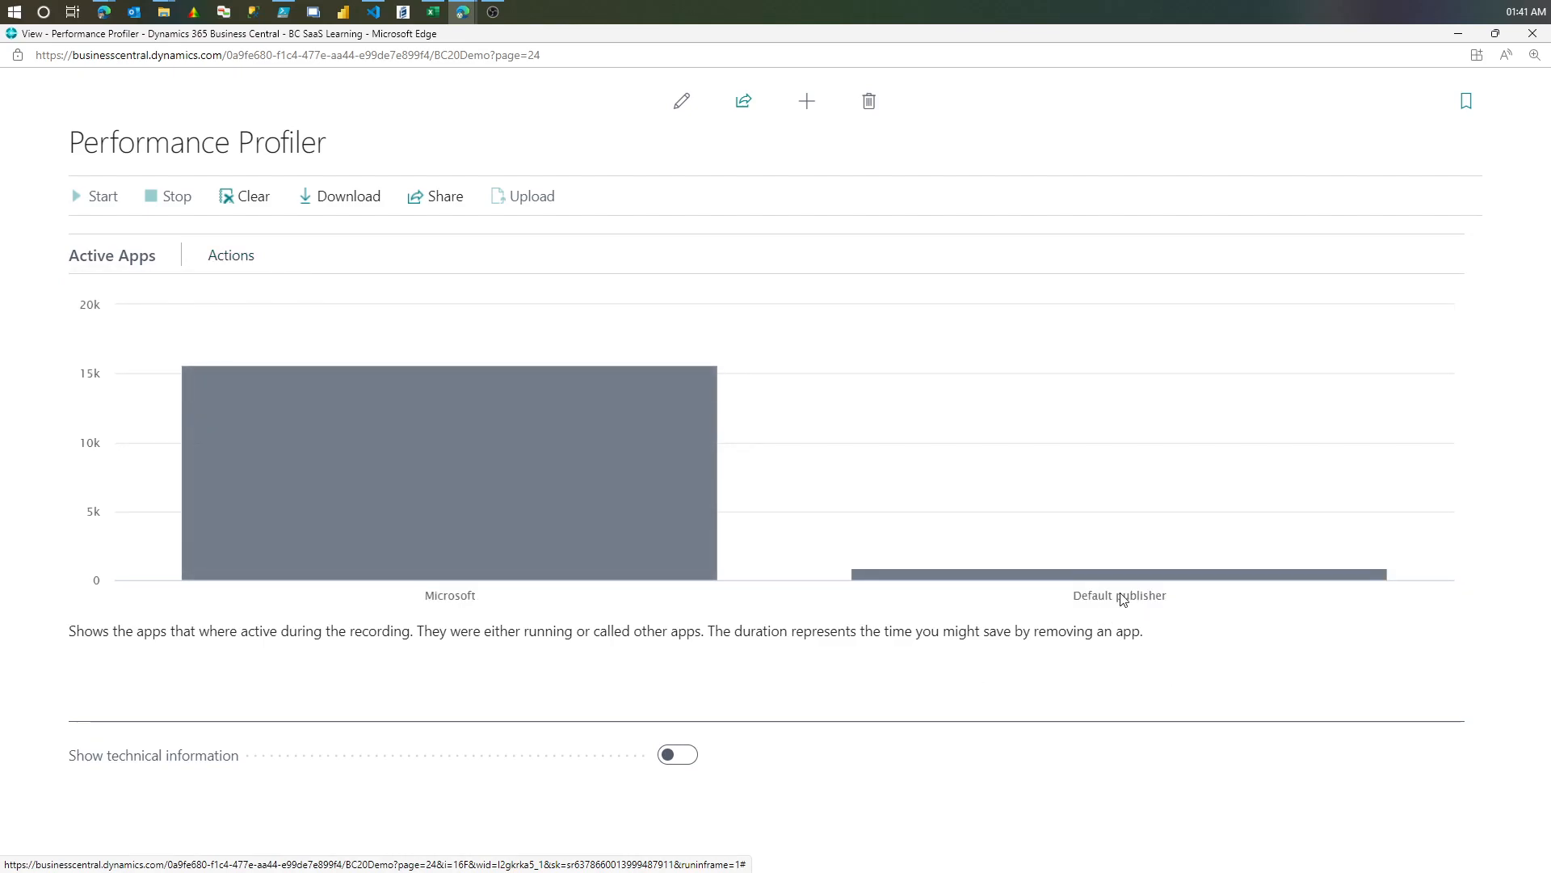
mouse_move(453, 429)
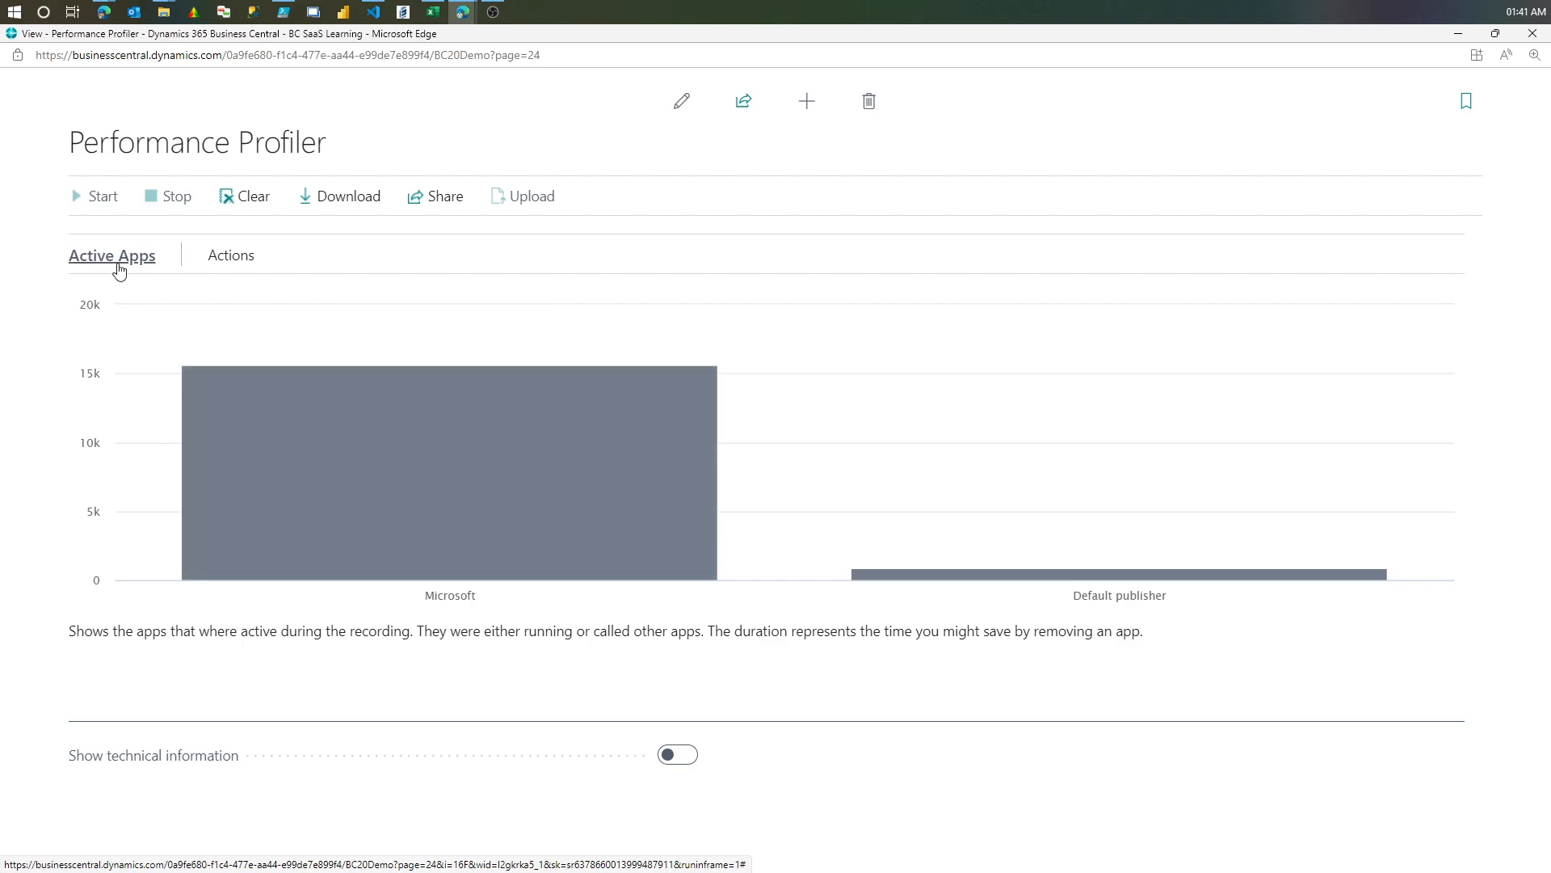
- Collapse the Active Apps section and turn on Show technical information to inspect the Time Spent pie chart
left_click(118, 265)
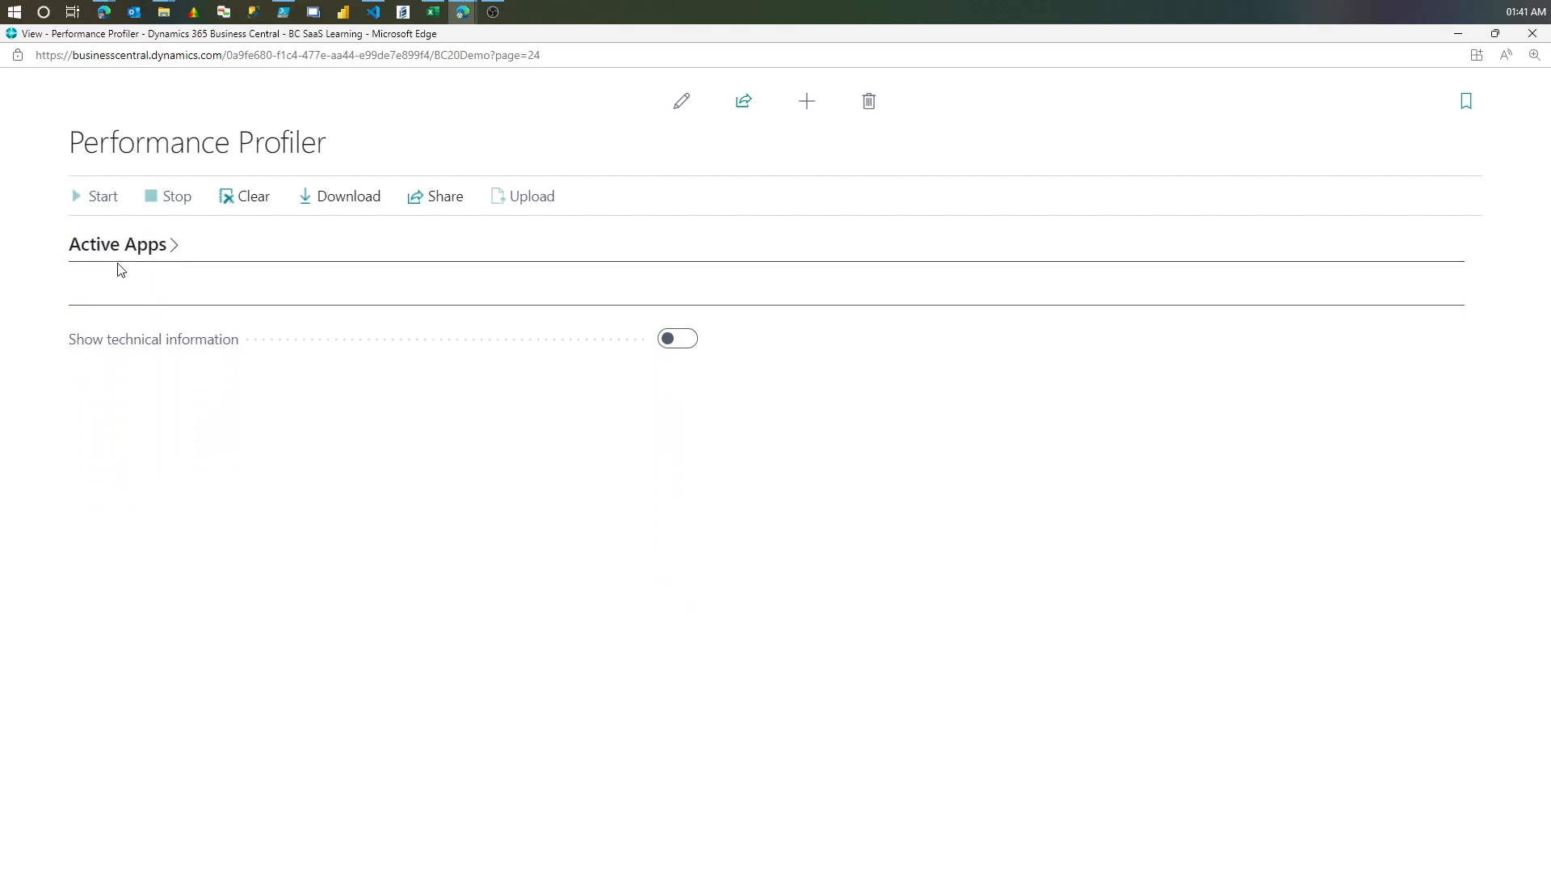
left_click(686, 340)
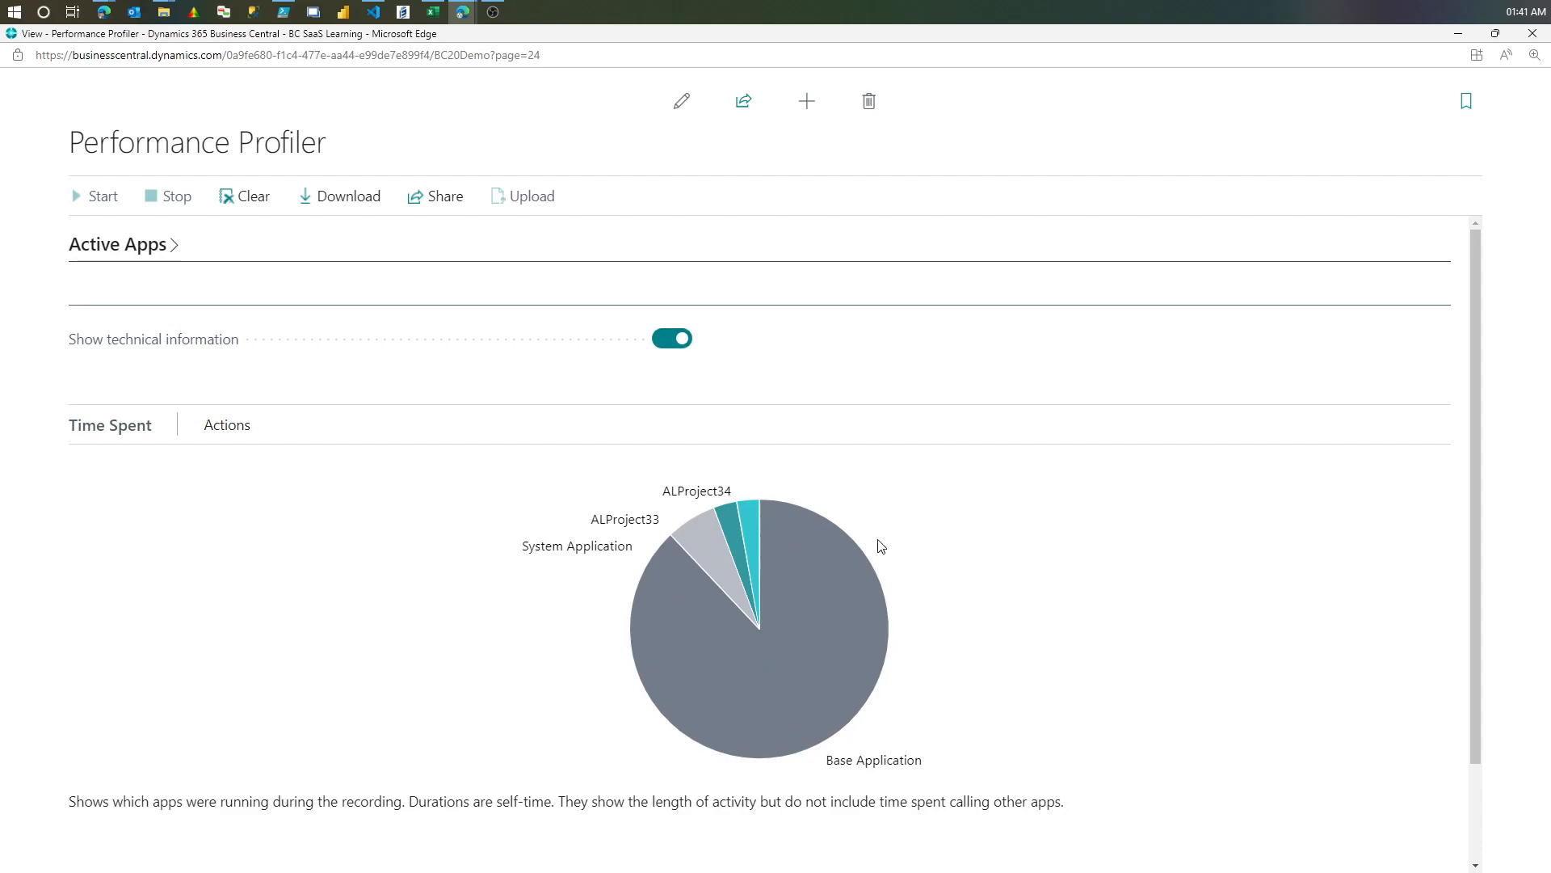
mouse_move(838, 606)
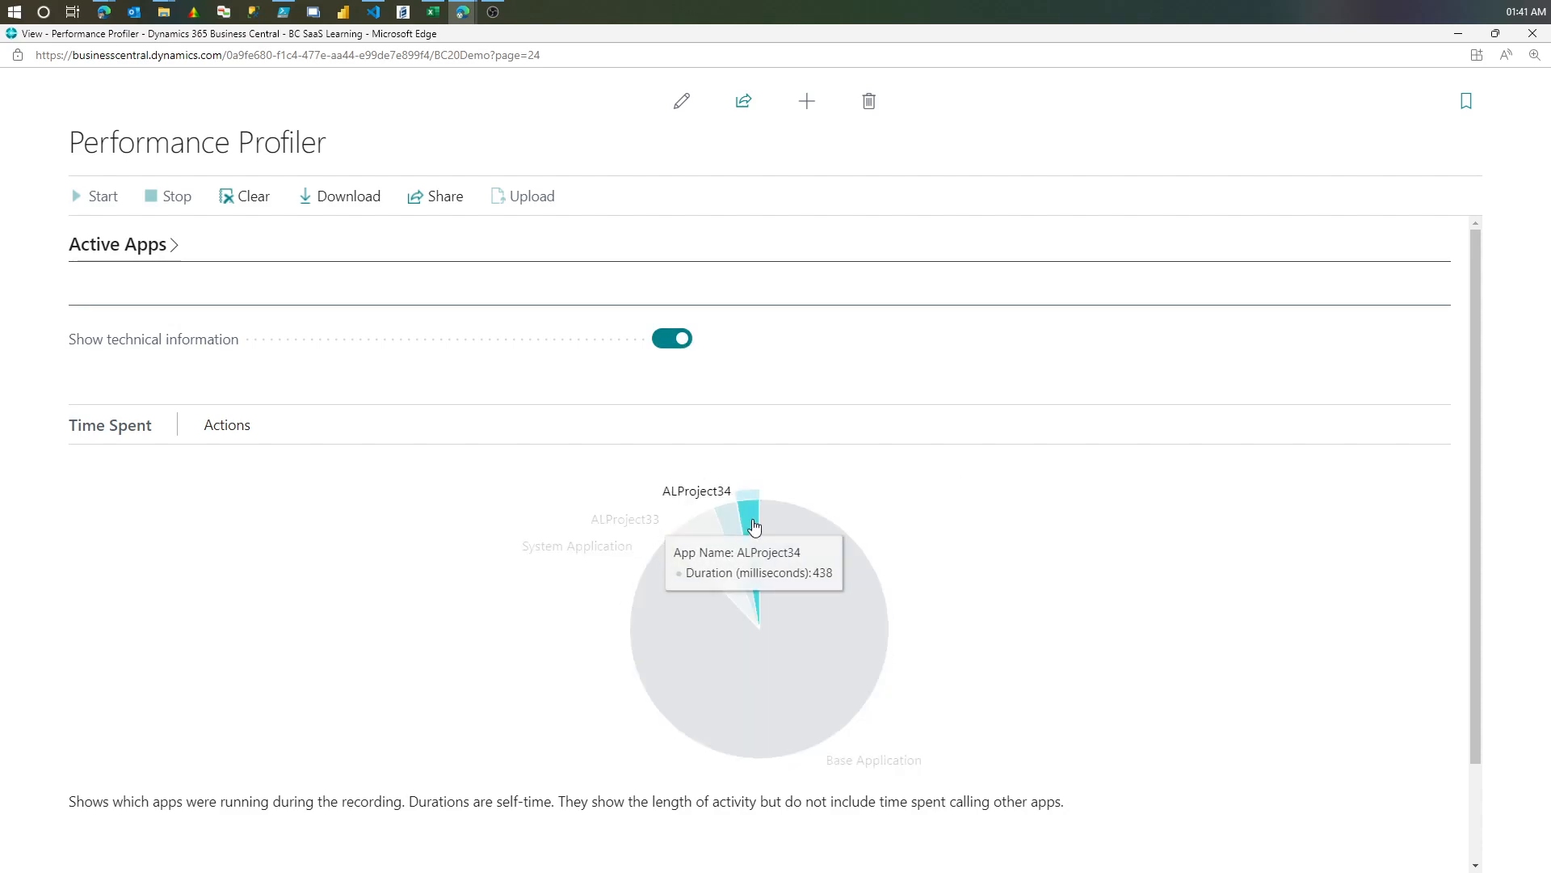
mouse_move(753, 517)
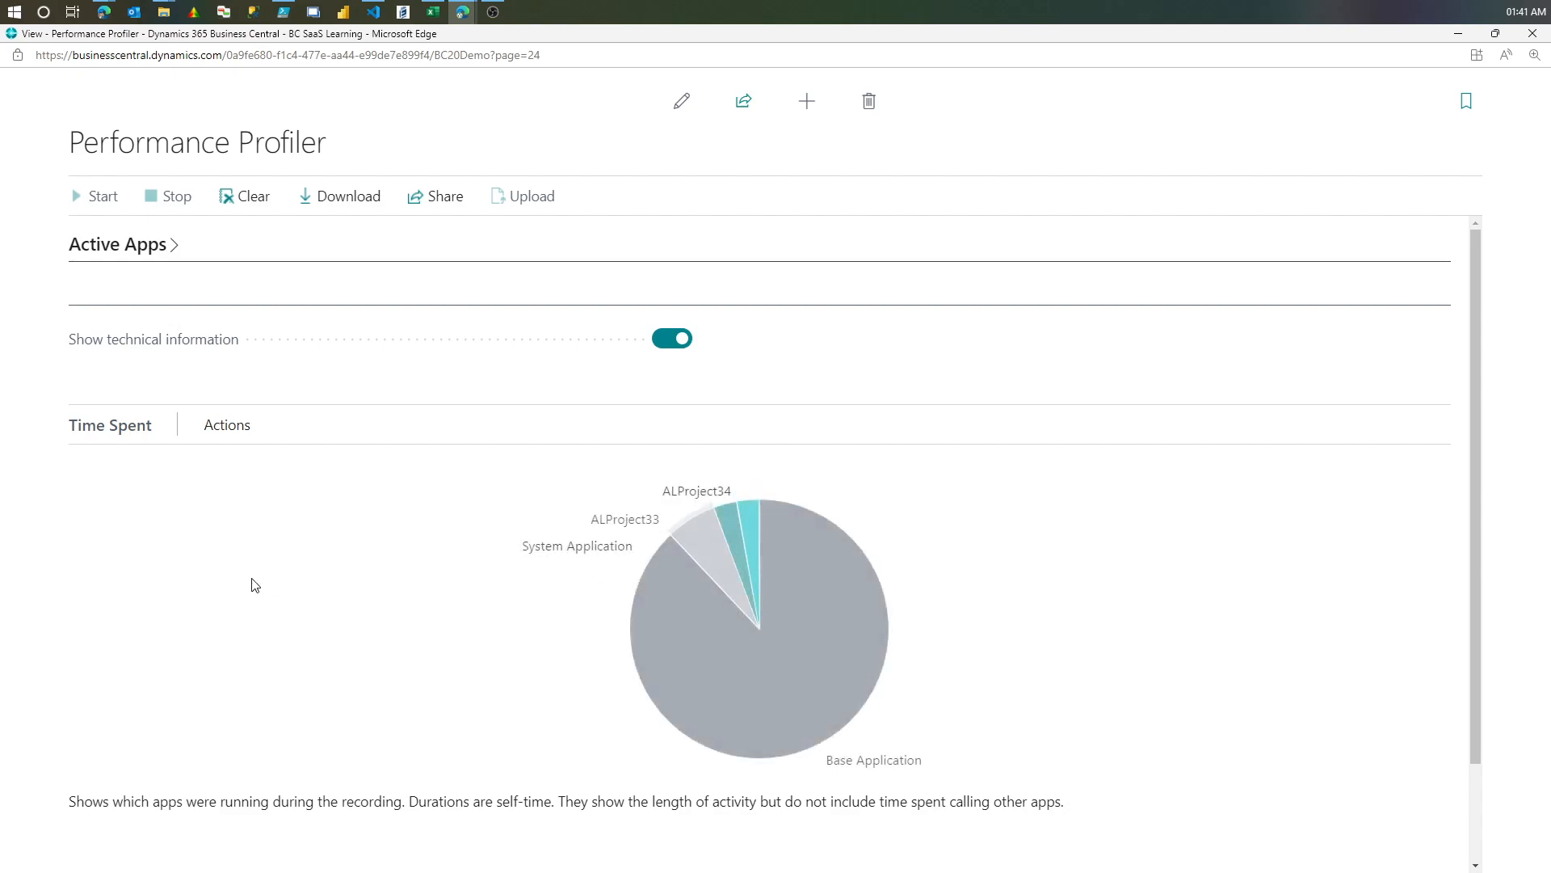
- Aggregate the Time Spent chart by App Name
left_click(215, 432)
left_click(193, 467)
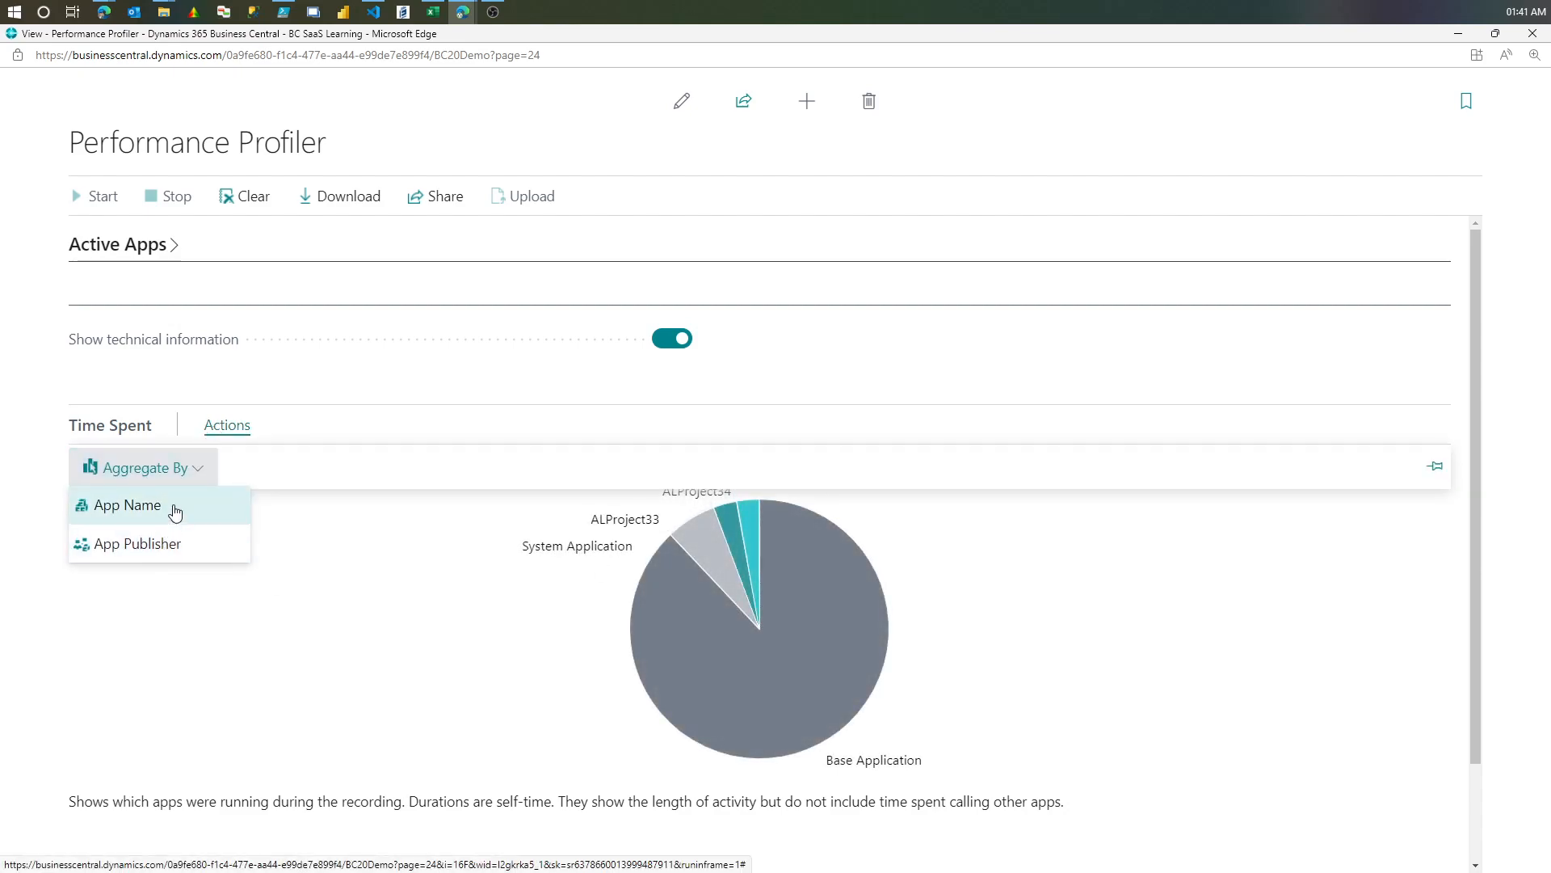
left_click(174, 508)
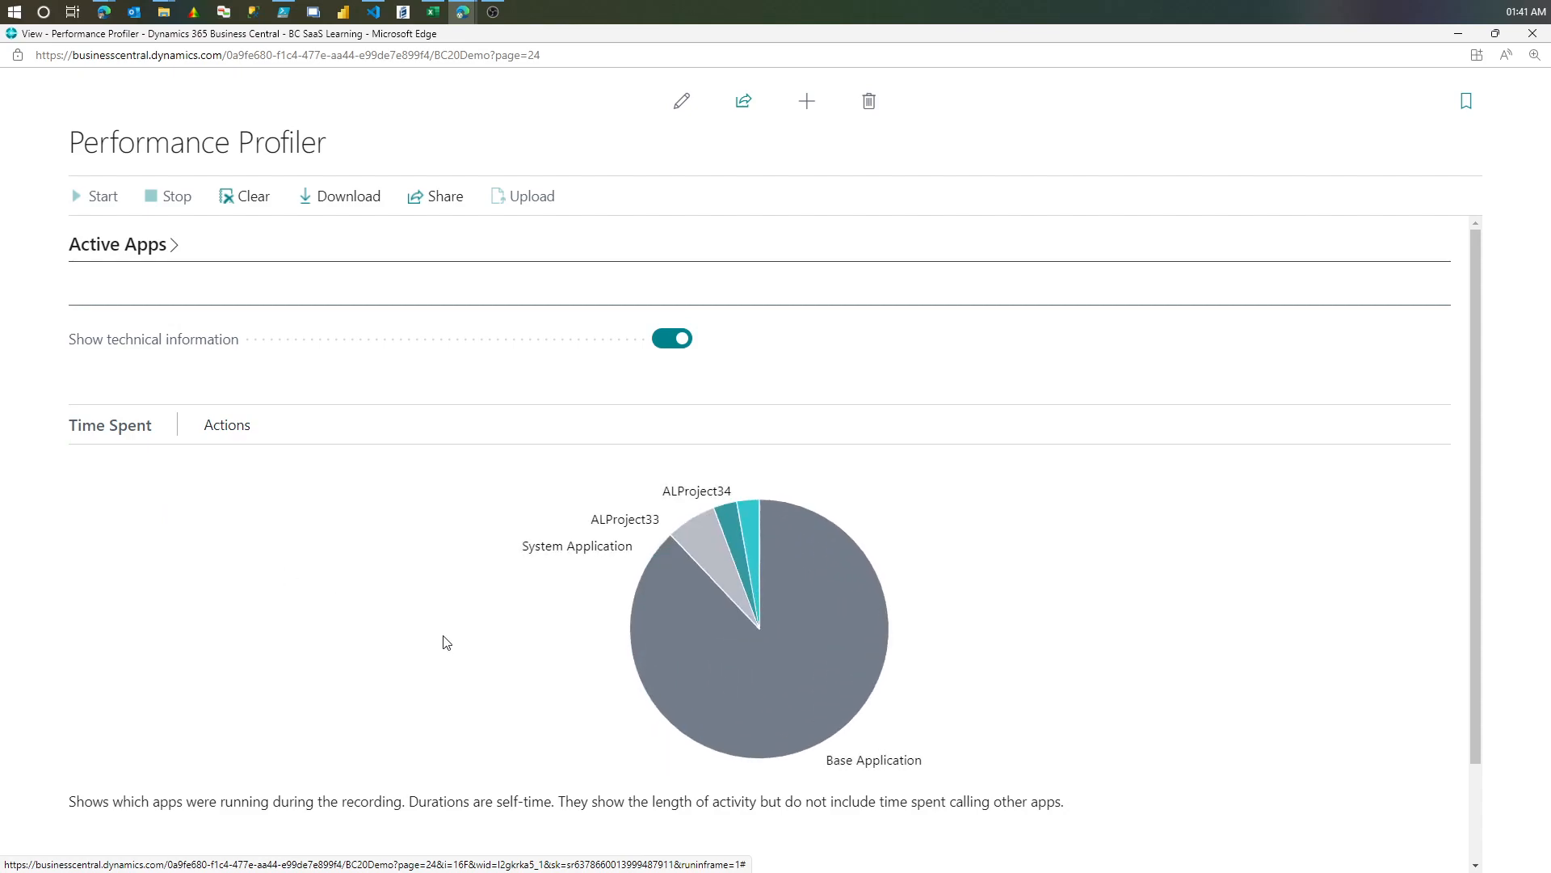
- Expand Time Spent by Application Object and examine the time spent by the Sub1 and Sub2 codeunits
scroll(445, 636, "down", 2)
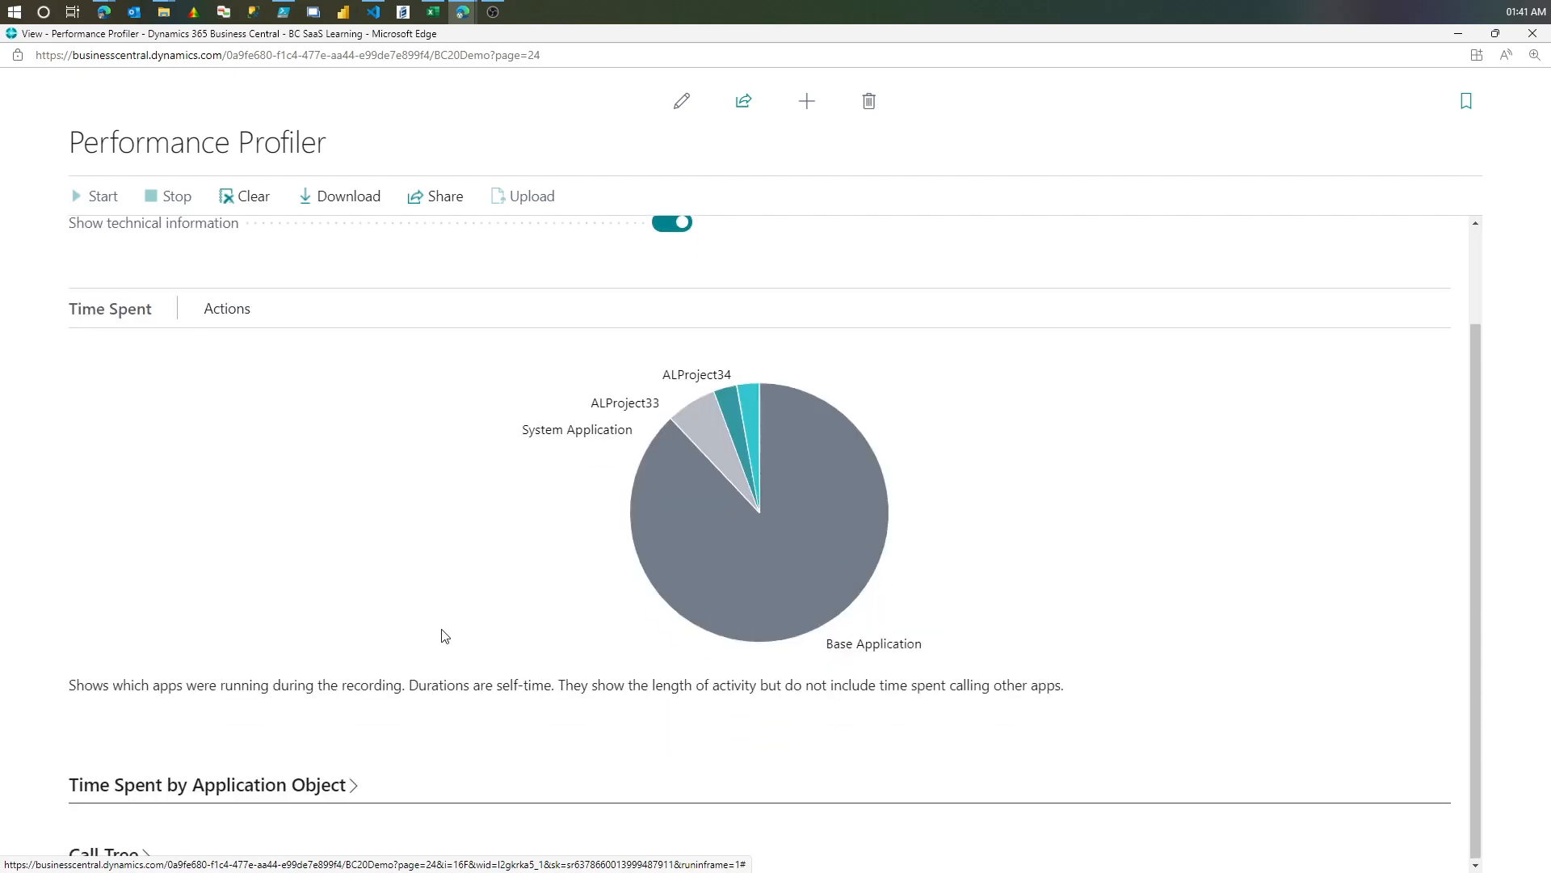
left_click(259, 785)
scroll(267, 687, "down", 5)
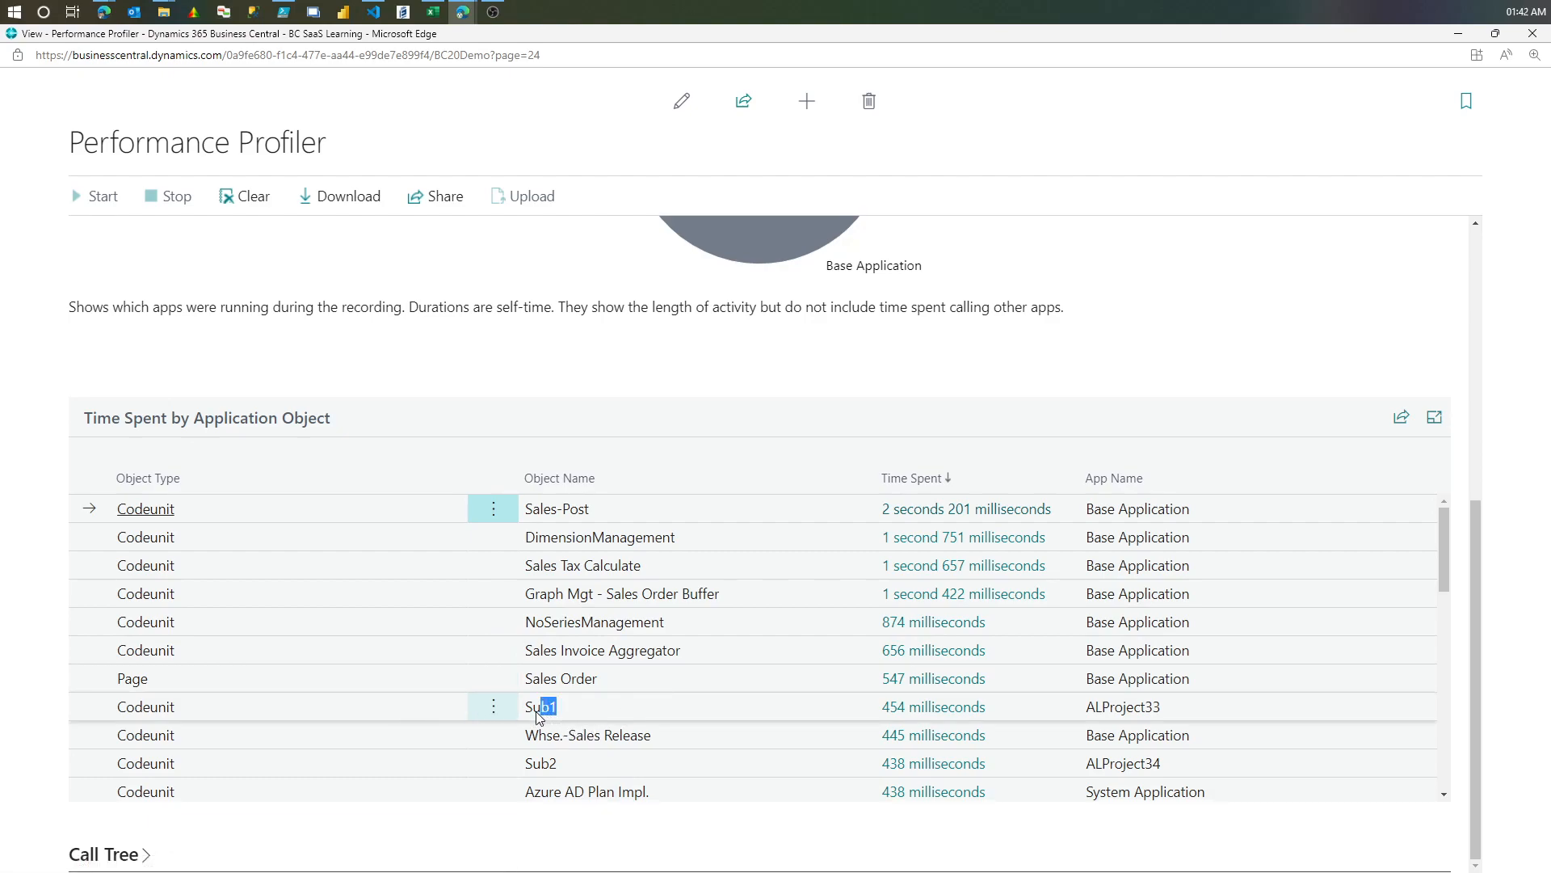
left_click(880, 711)
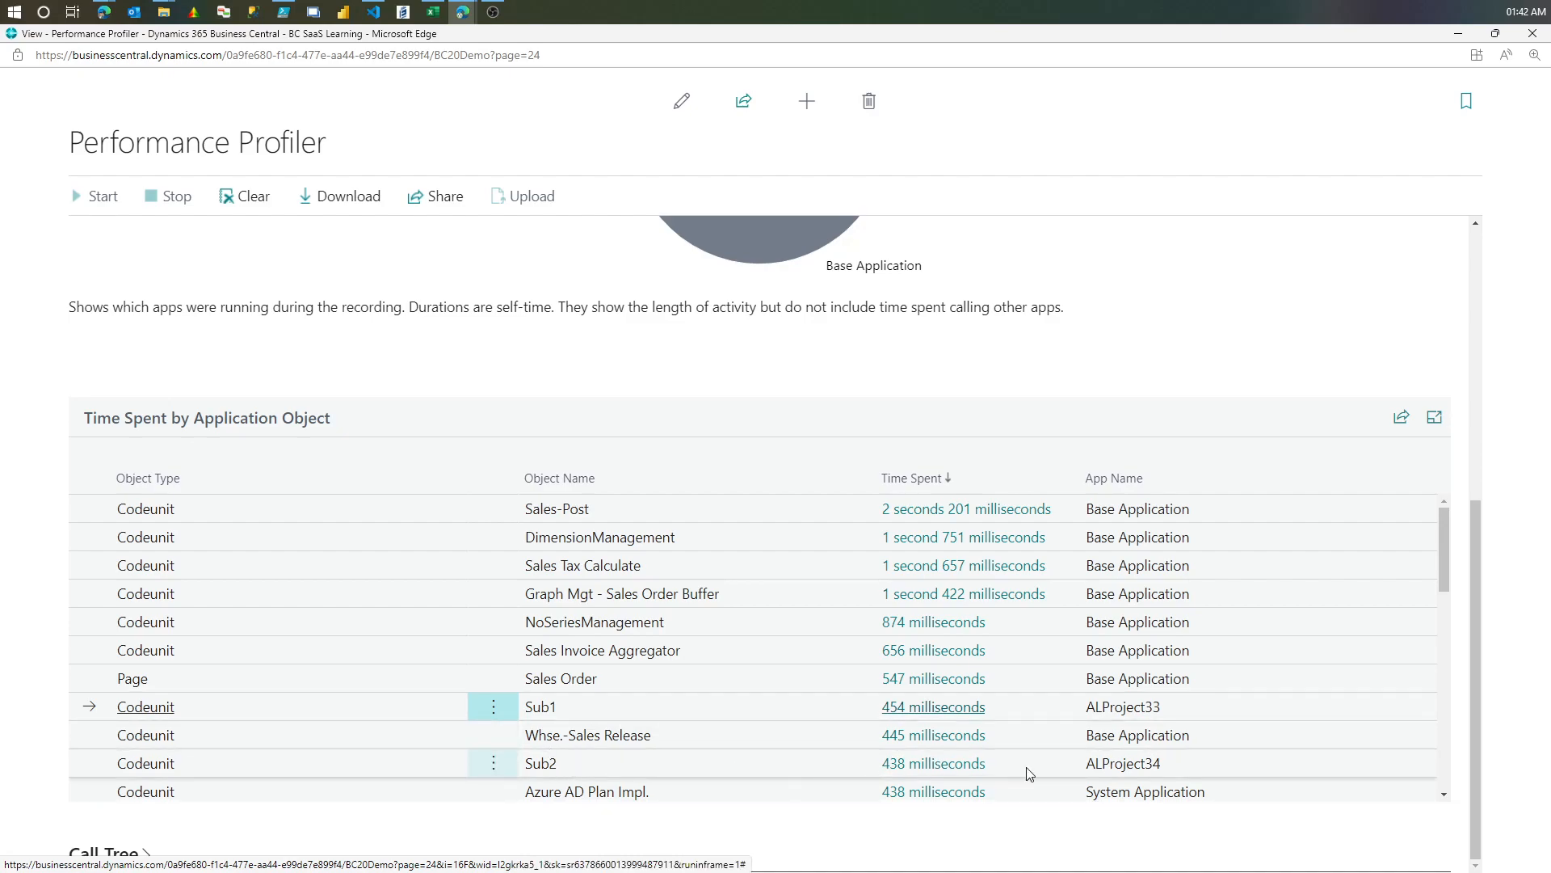
left_click_drag(1020, 774, 841, 765)
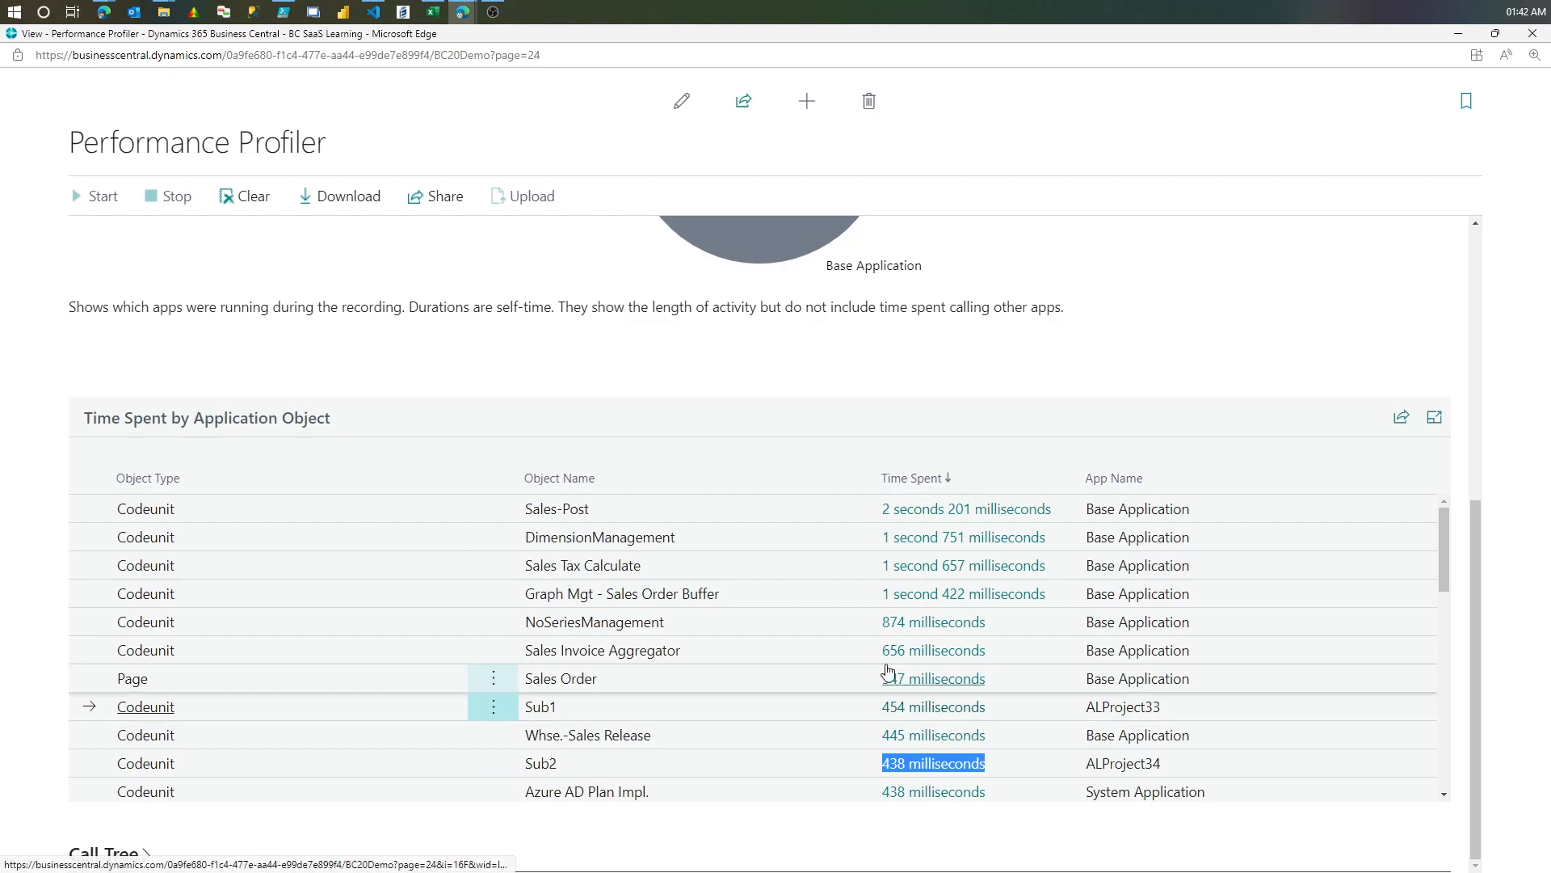
- Collapse the Time Spent by Application Object and Time Spent sections
scroll(193, 427, "up", 3)
scroll(193, 427, "up", 2)
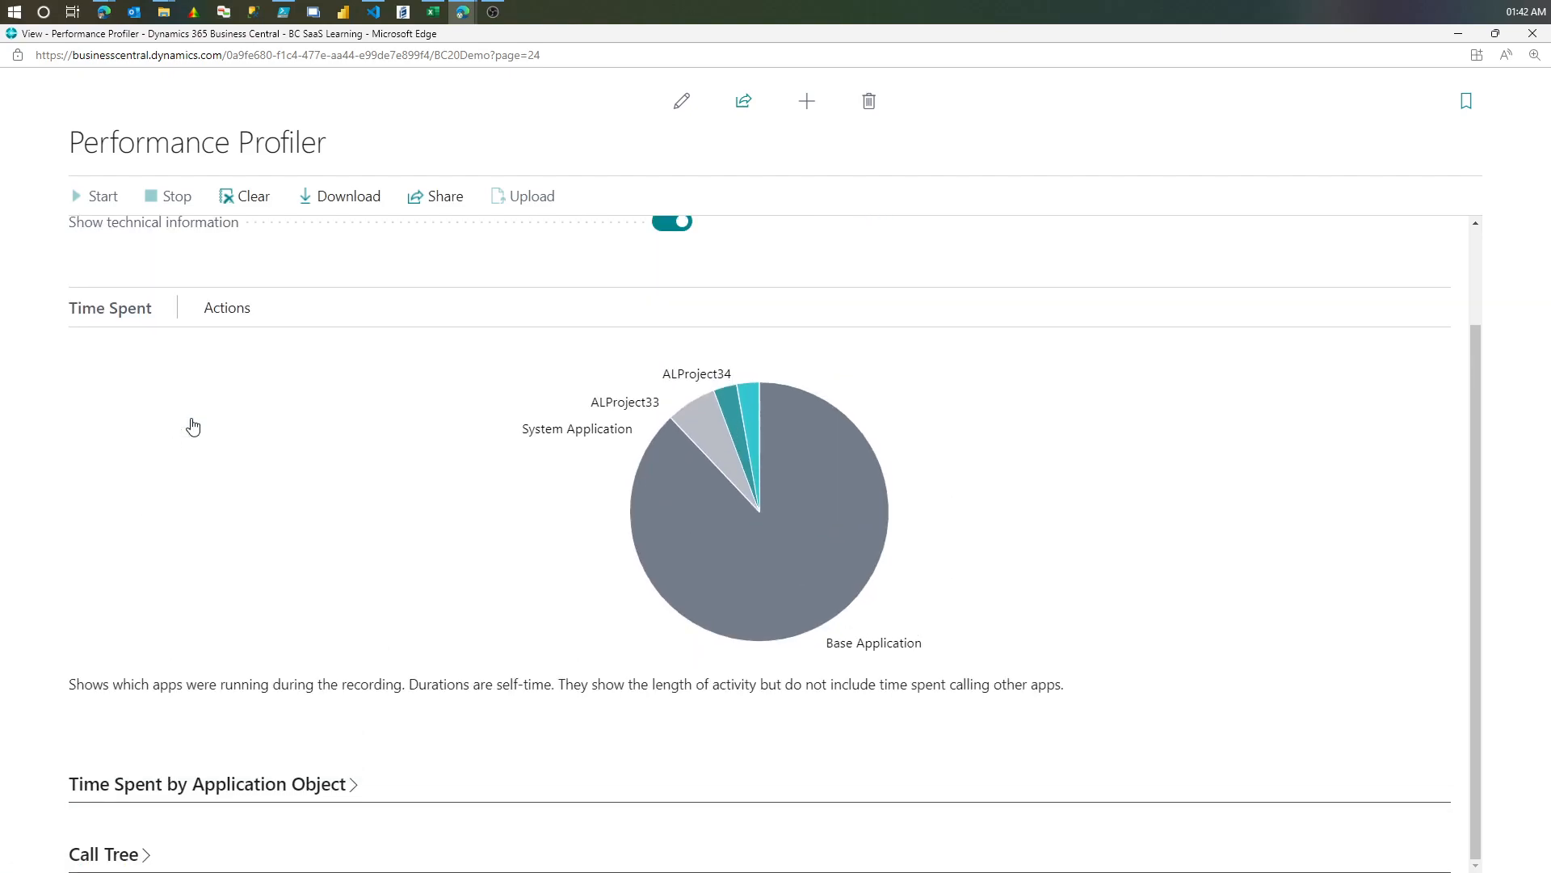
scroll(121, 314, "up", 1)
left_click(121, 347)
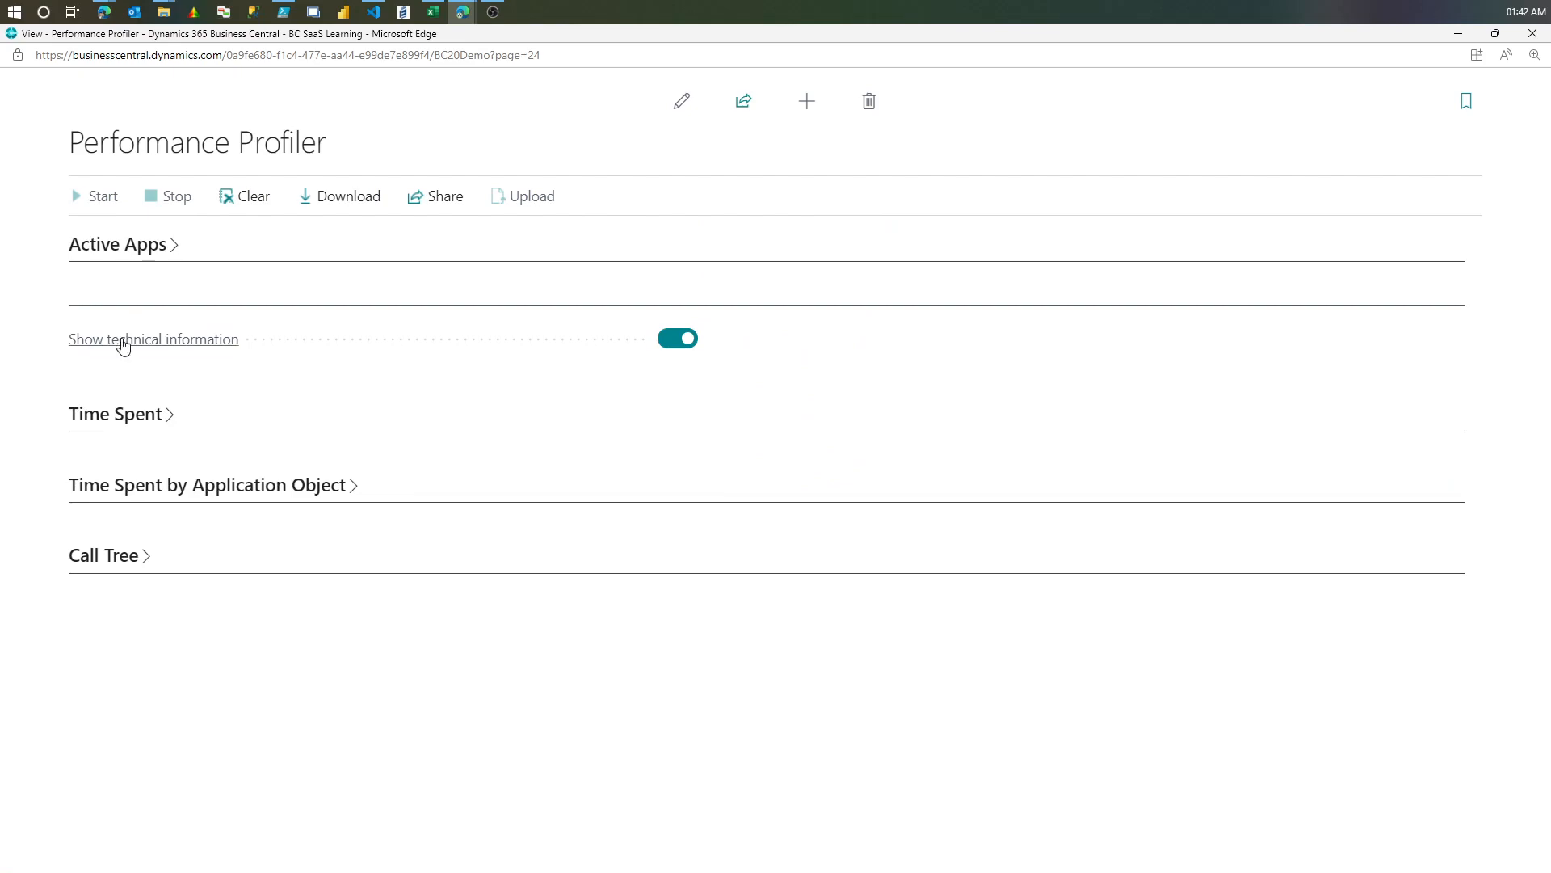
- Expand the Call Tree section and open the Post - OnAction branch through PostSalesOrder and SendToPosting to the children of OnRun
left_click(127, 566)
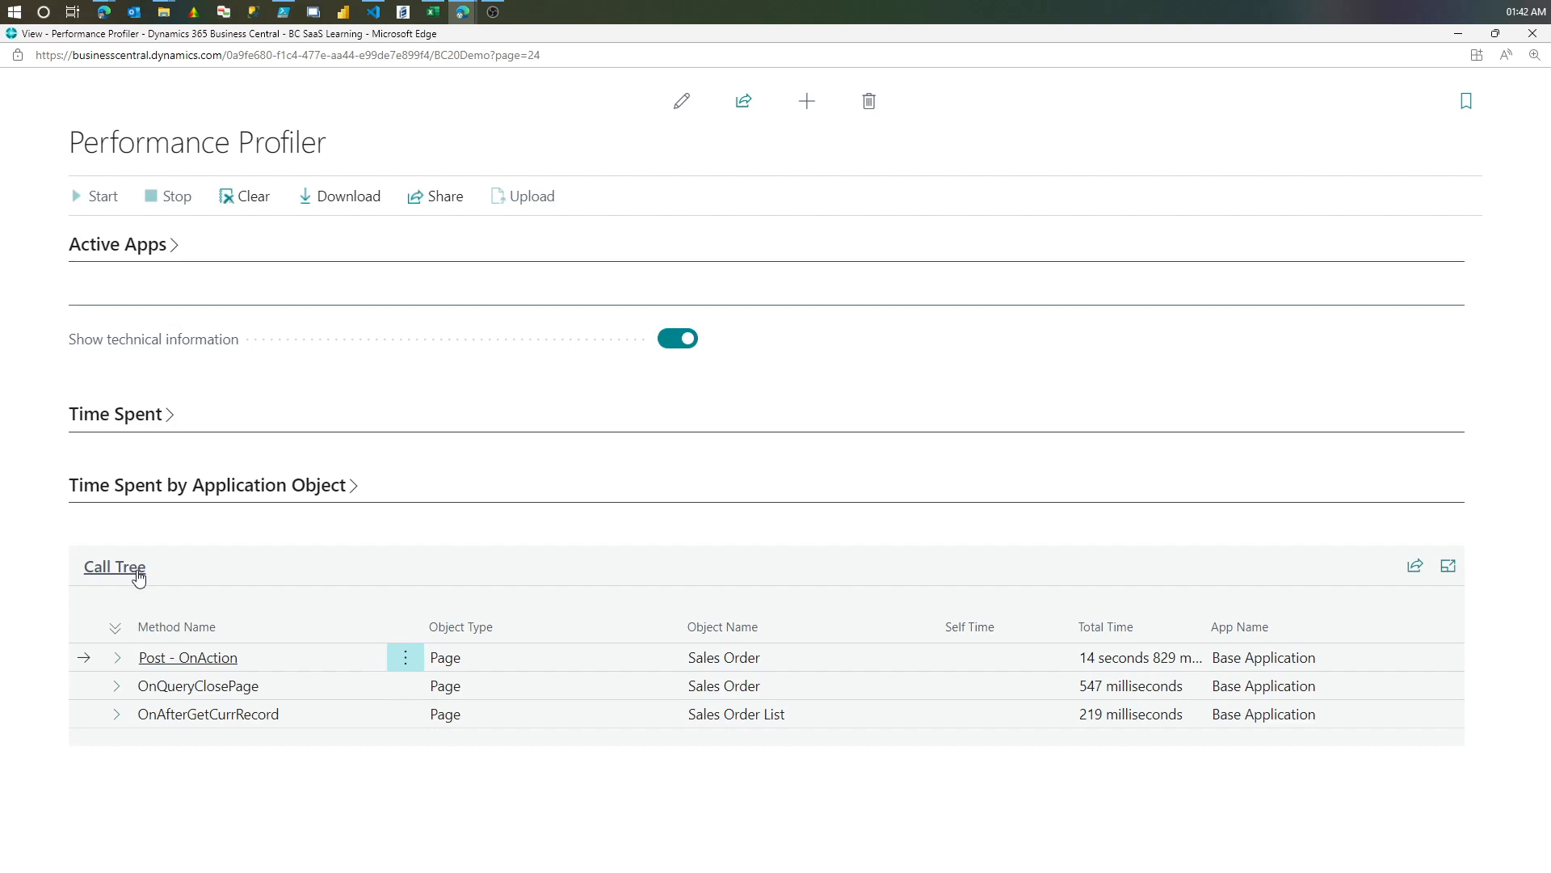
left_click(117, 658)
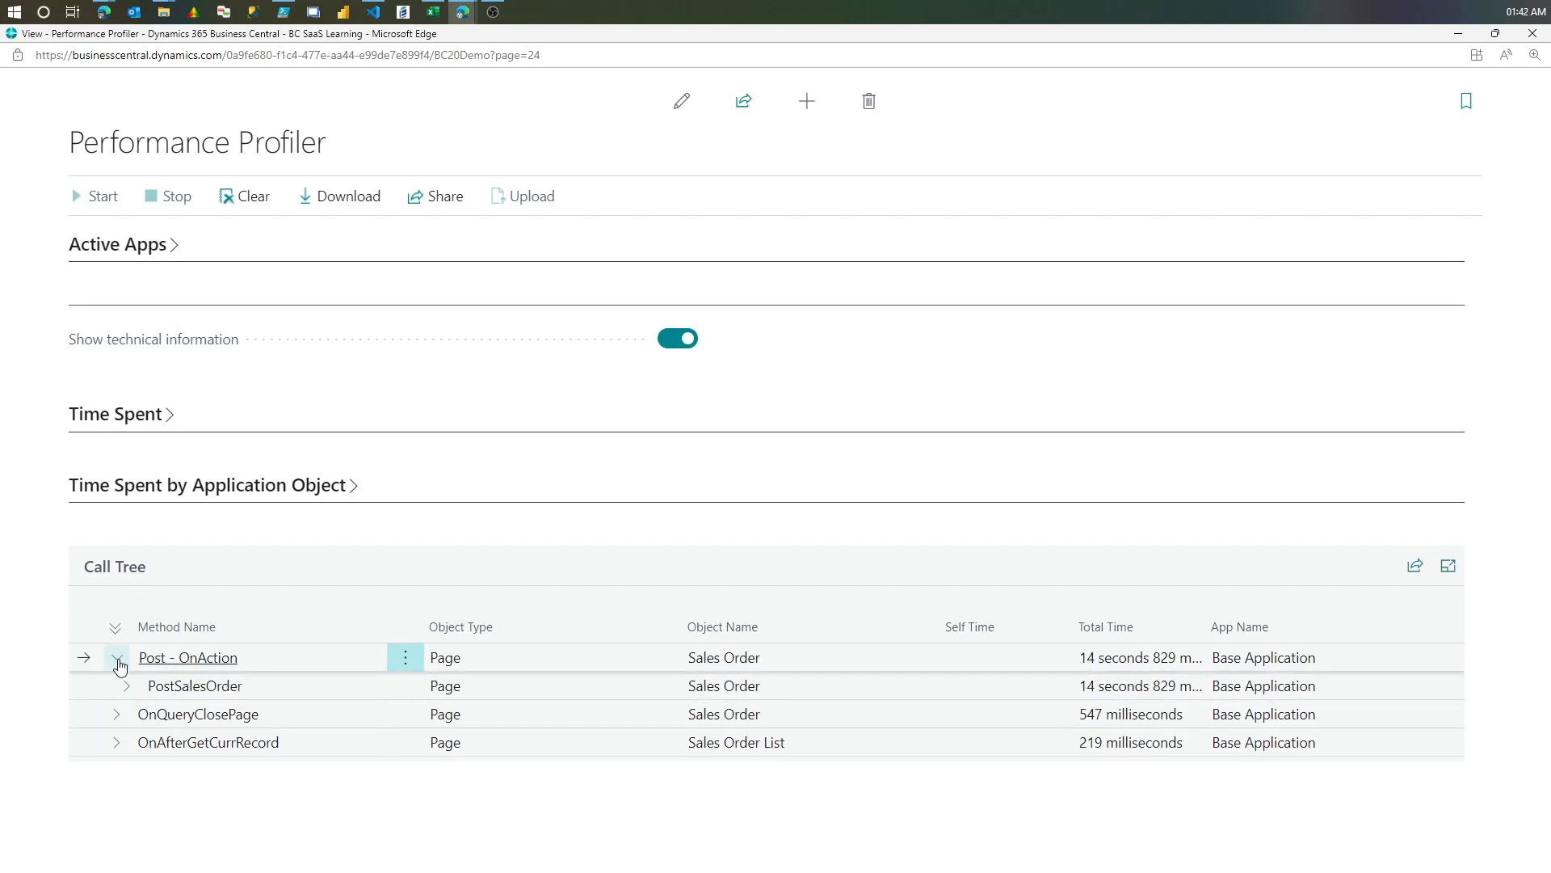
left_click(126, 686)
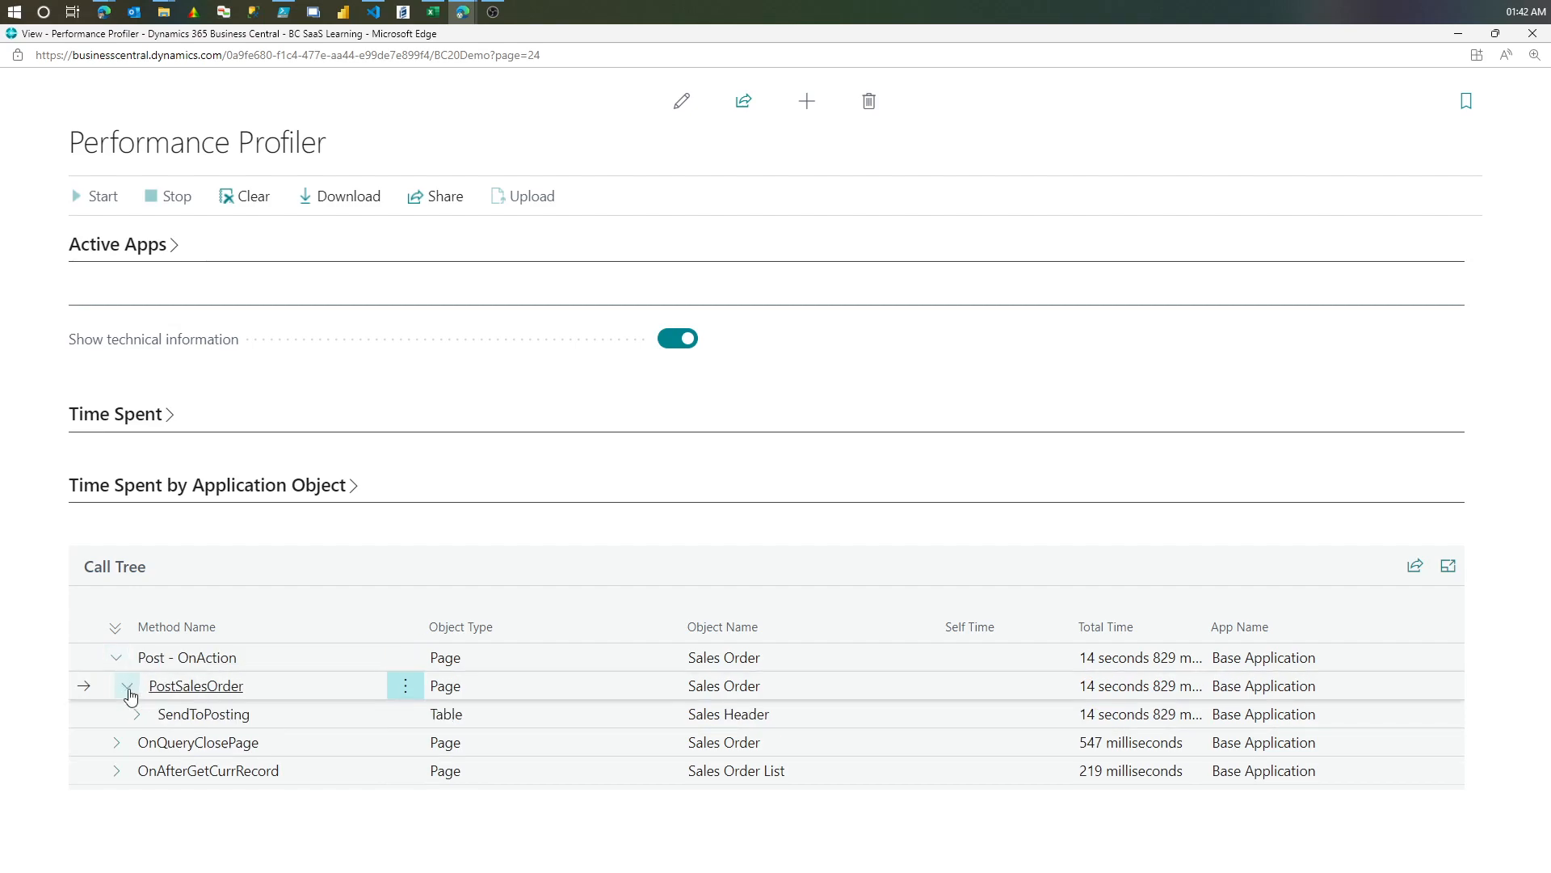
left_click(138, 714)
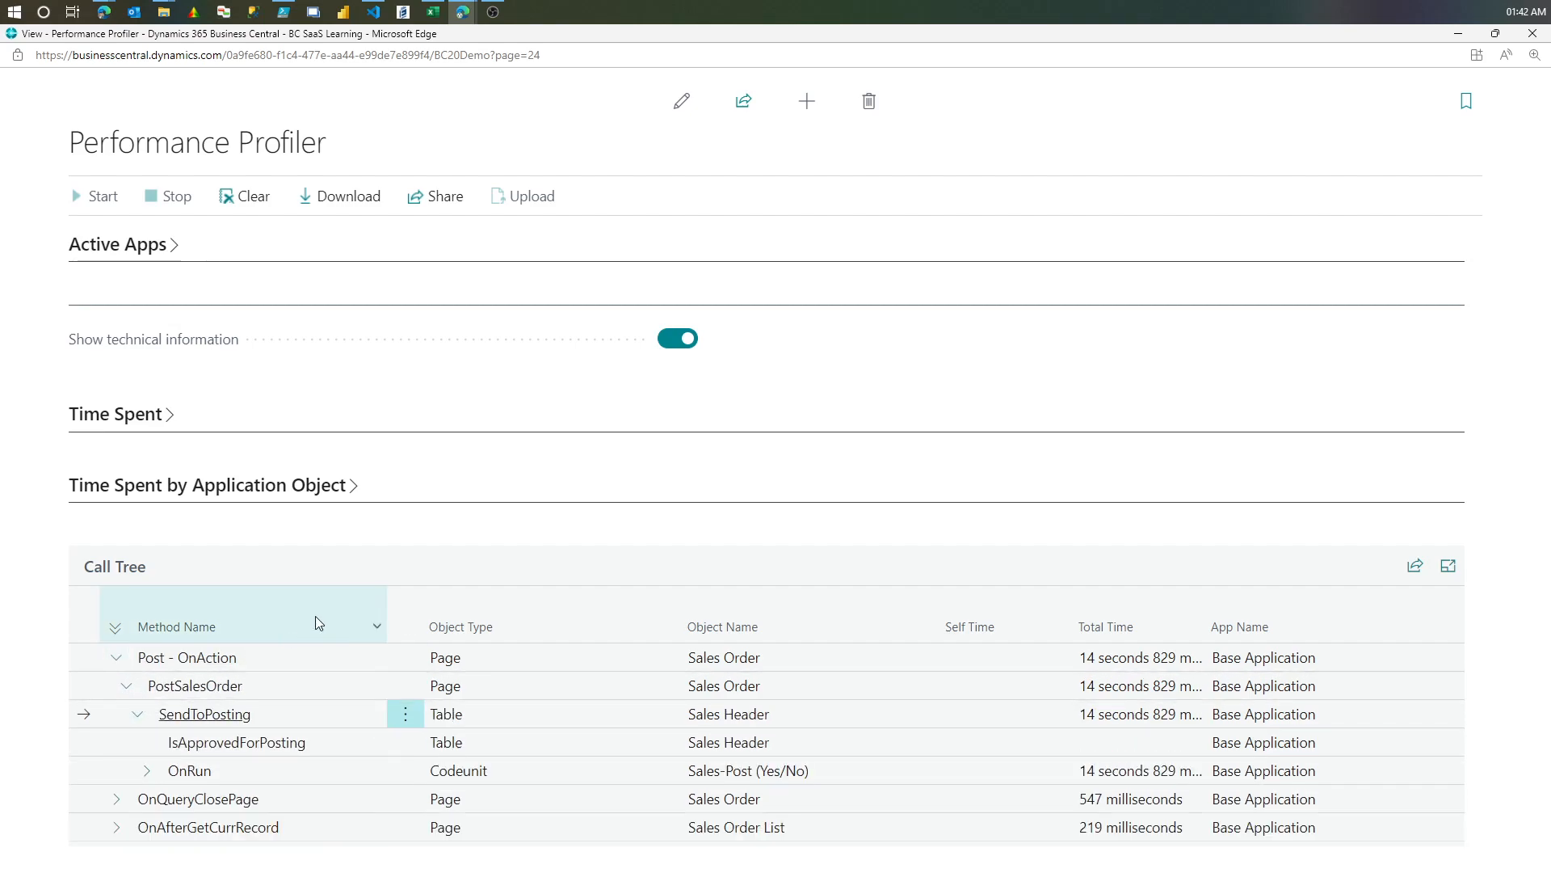
left_click(147, 770)
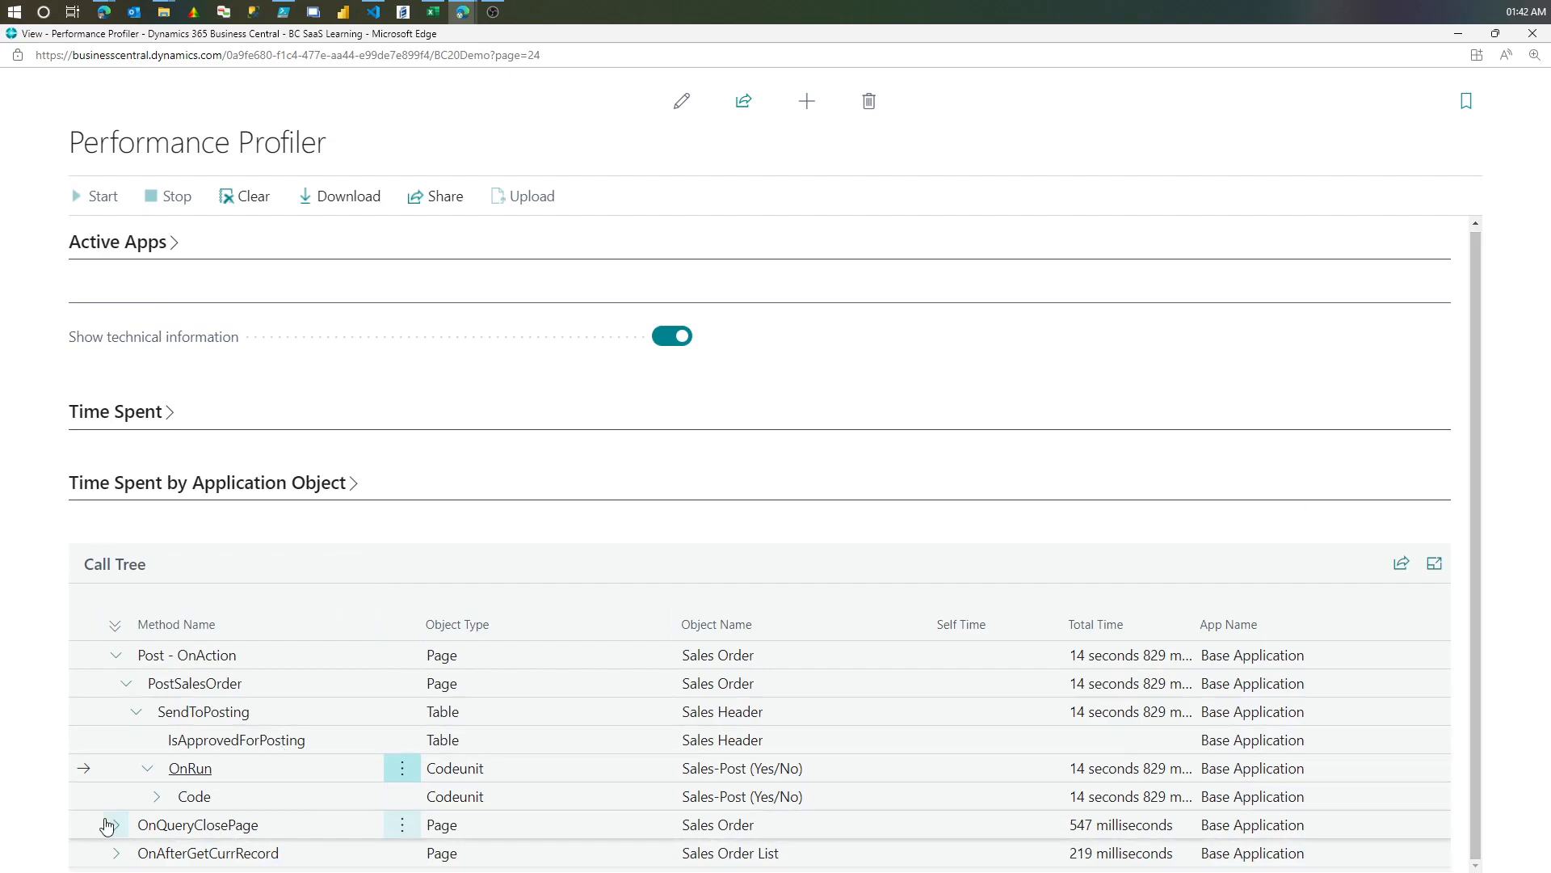
- Expand the OnAfterGetCurrRecord and OnQueryClosePage branches of the call tree and select the OnRun row
left_click(117, 854)
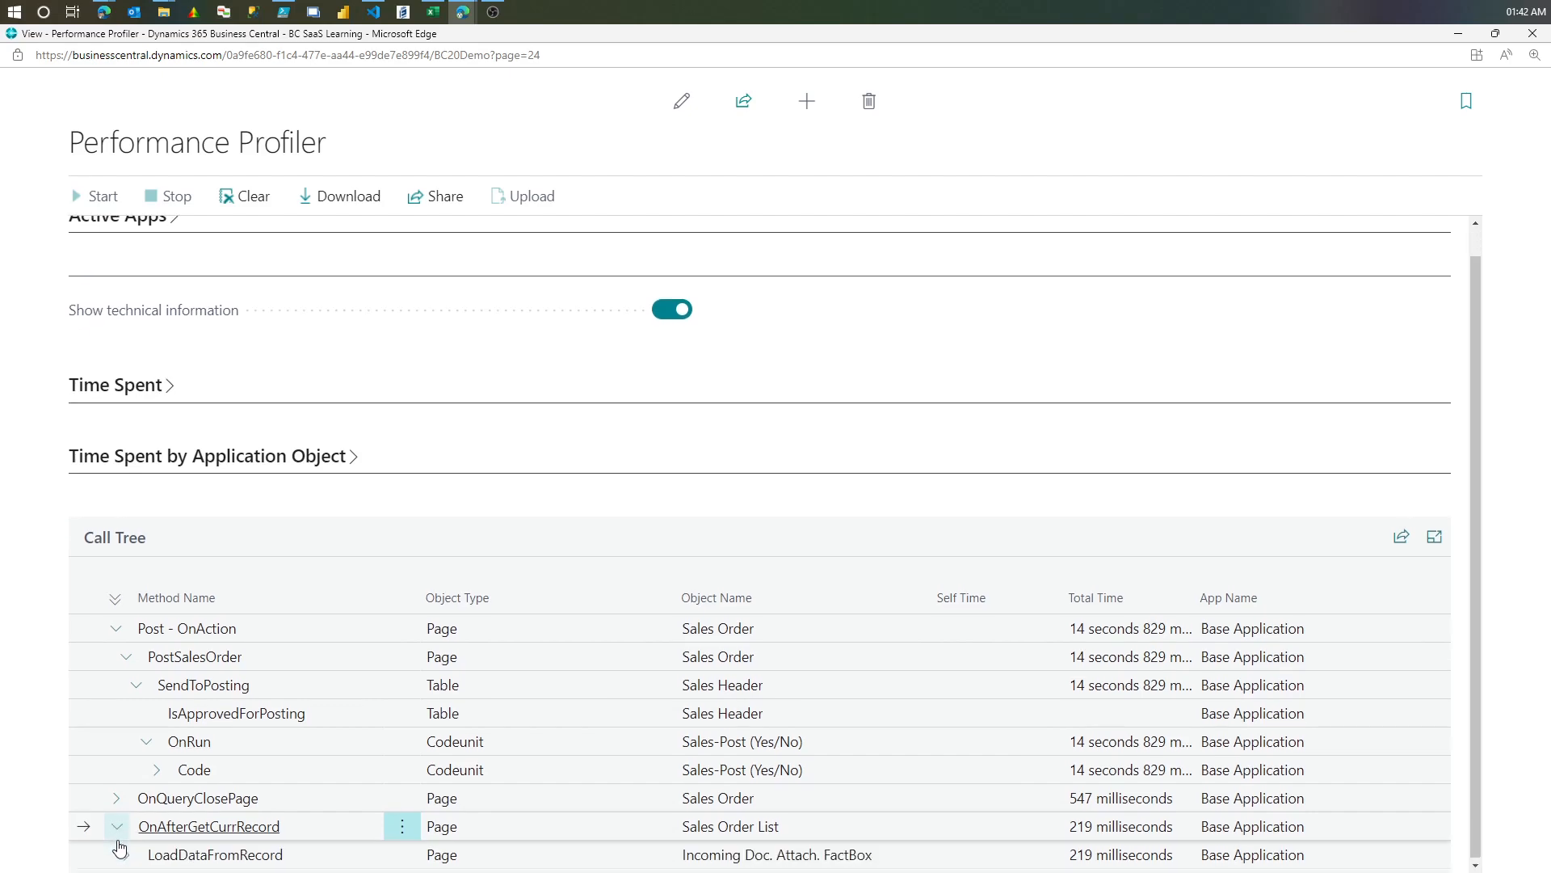
left_click(113, 796)
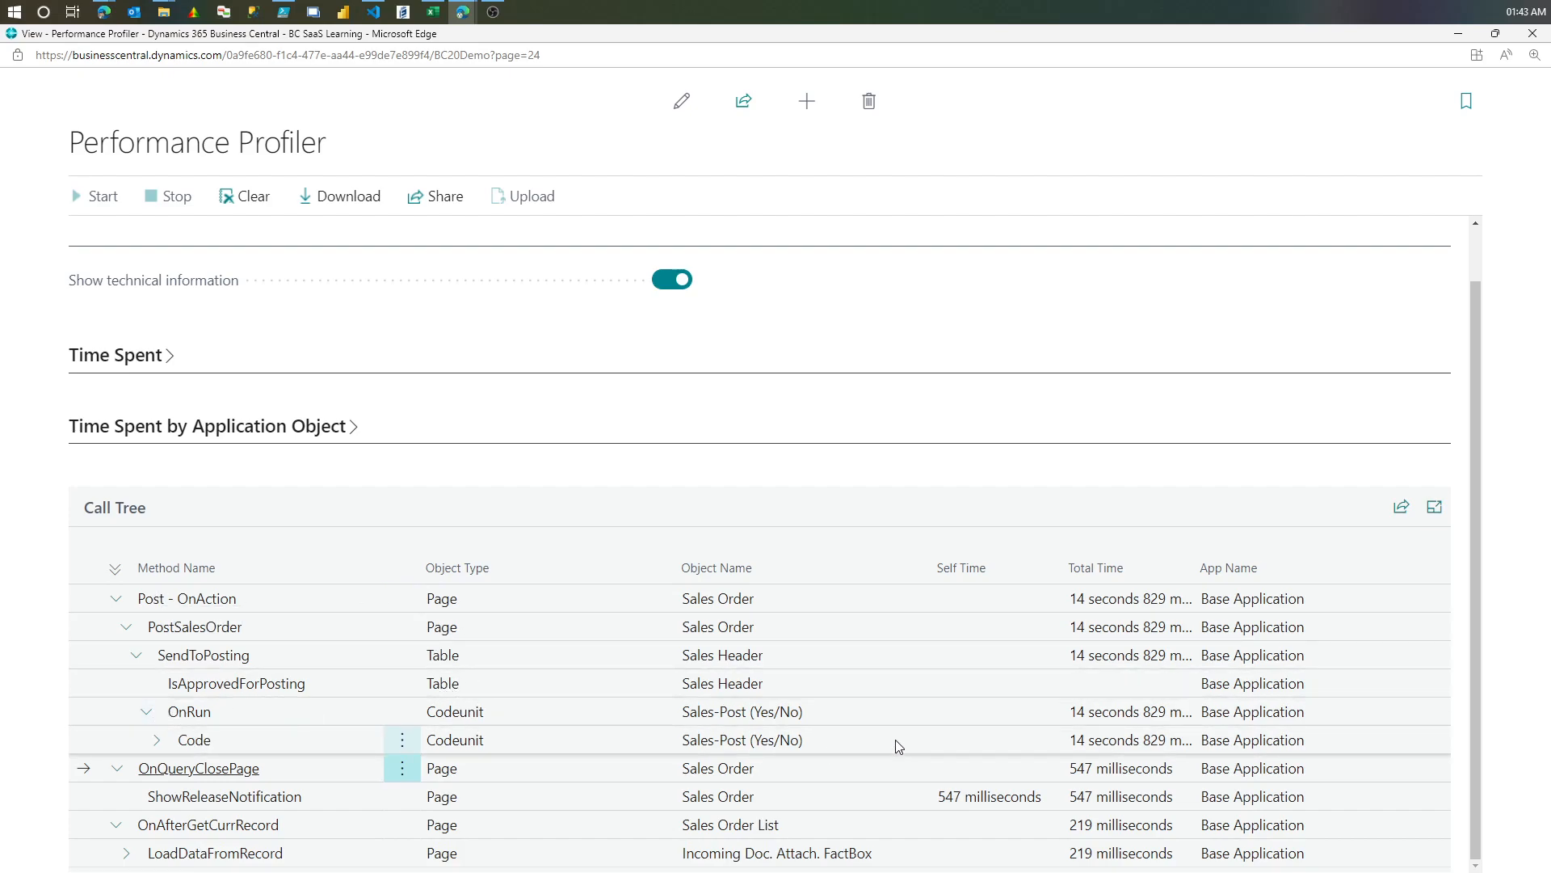
left_click(787, 717)
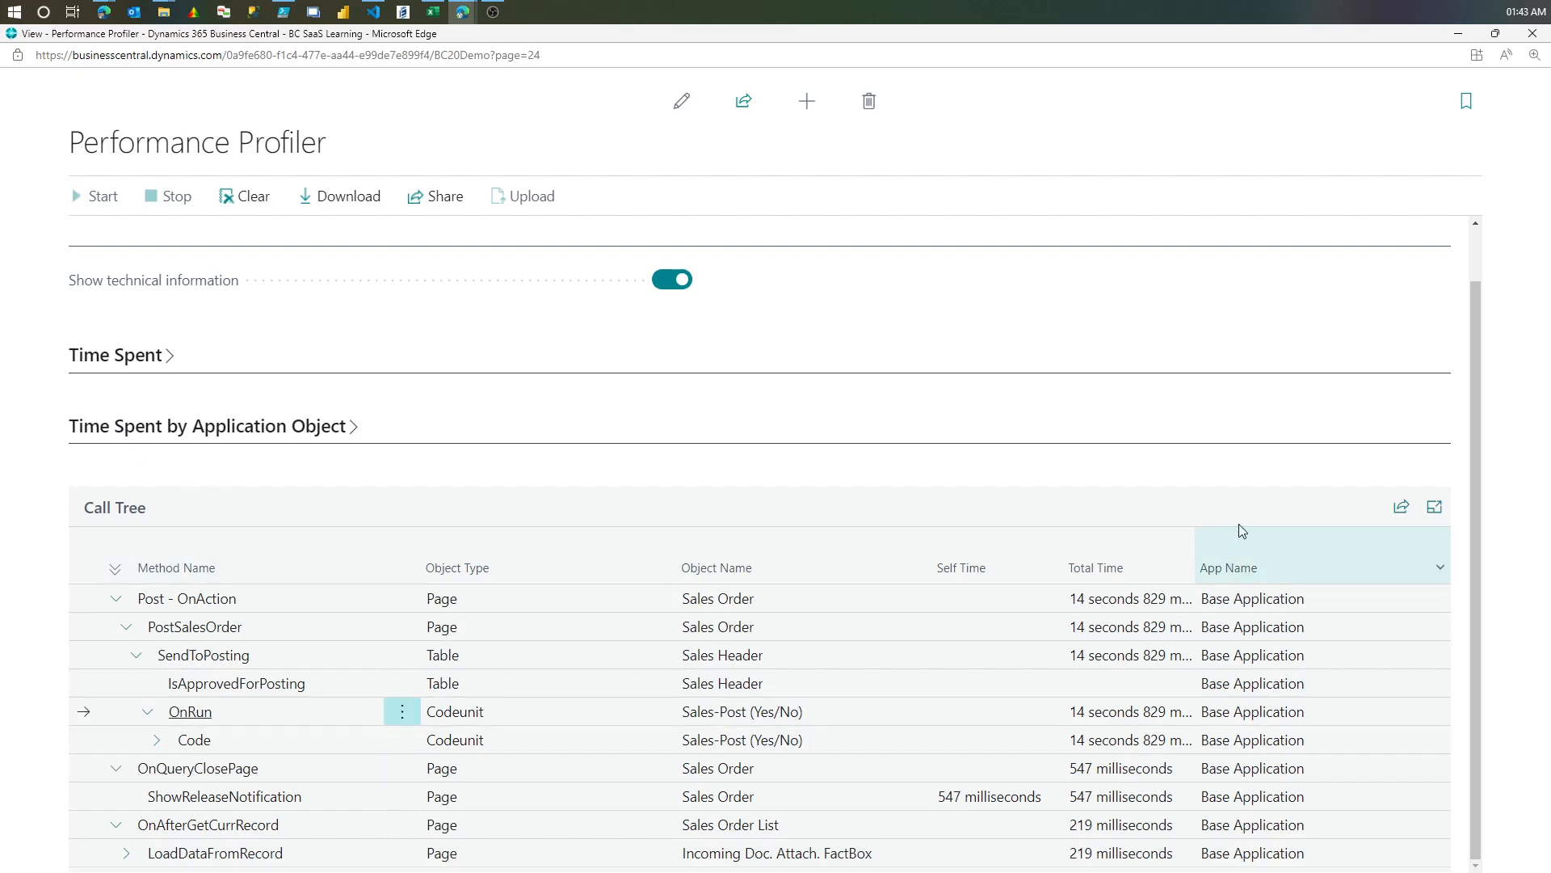
- Show the Call Tree in focus mode and collapse the OnAfterGetCurrRecord and OnQueryClosePage branches after checking LoadDataFromRecord
left_click(1433, 509)
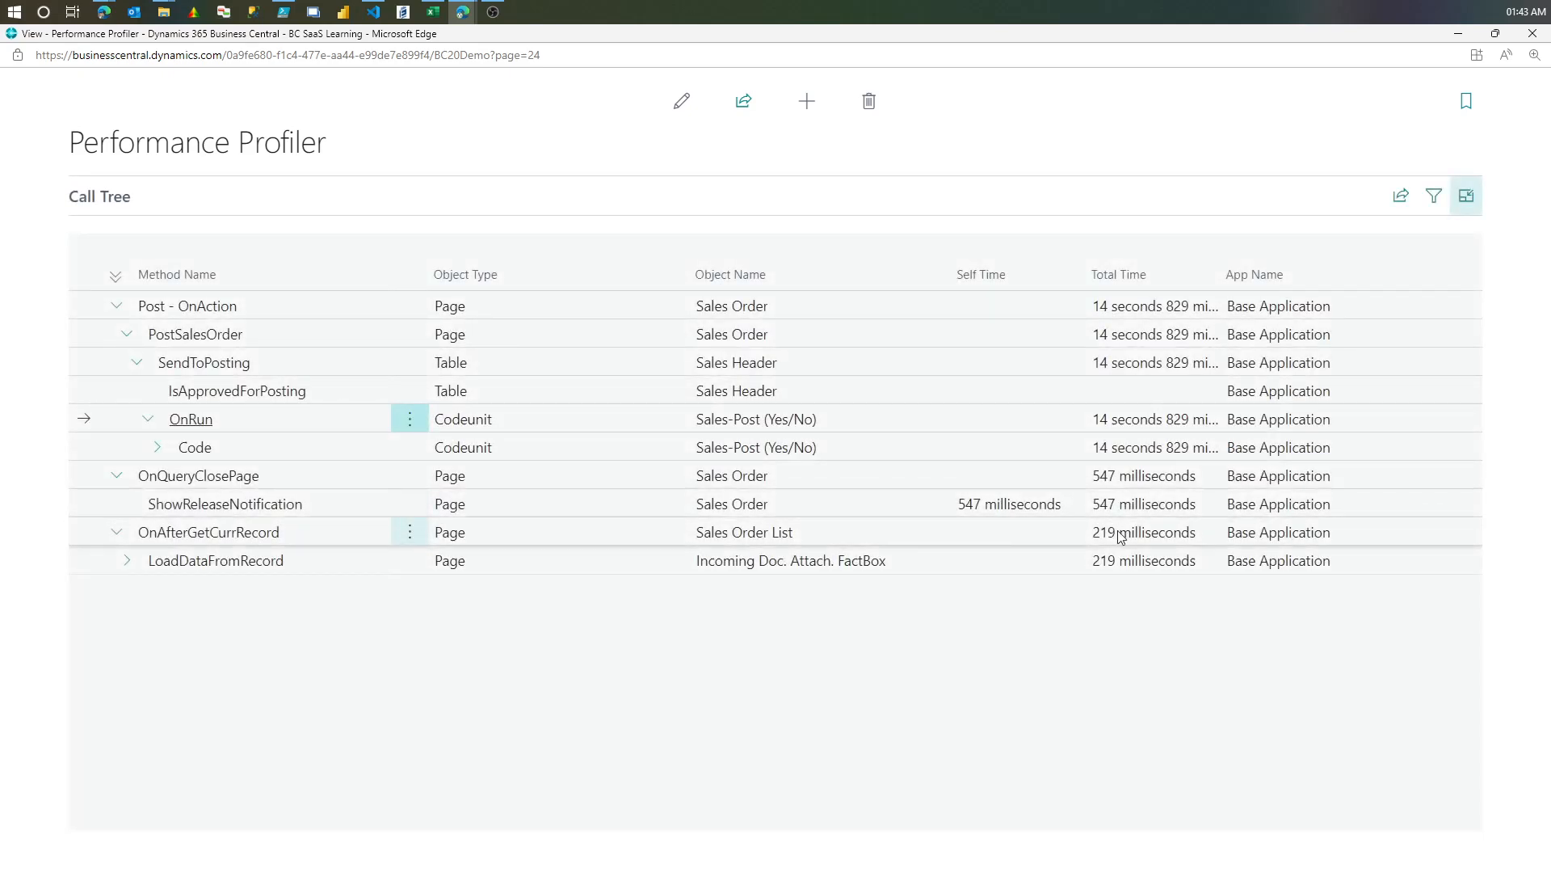
left_click(135, 566)
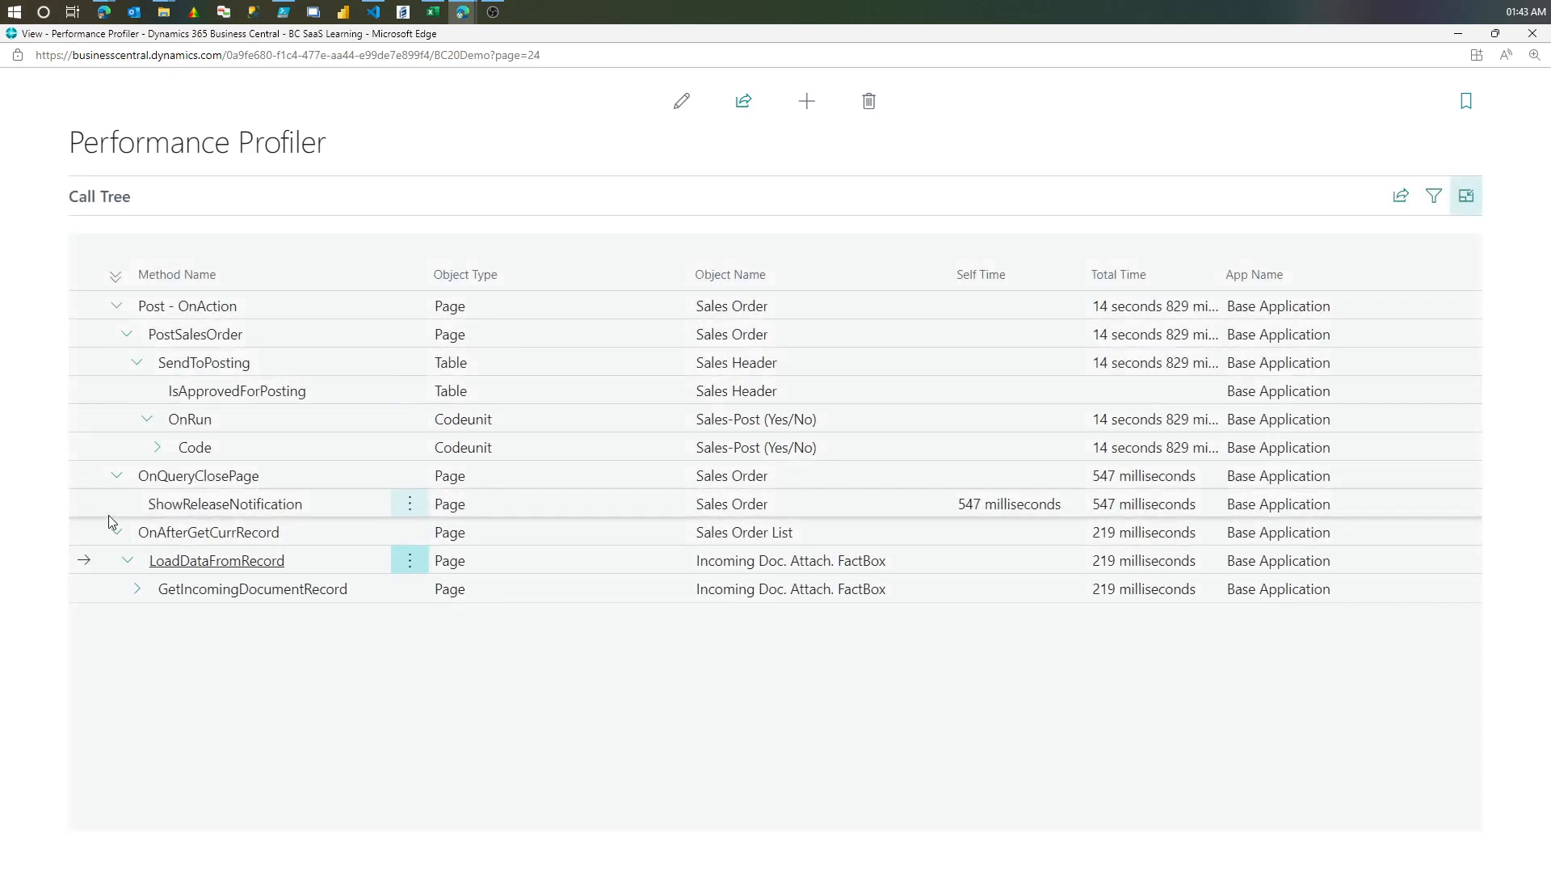
left_click(113, 533)
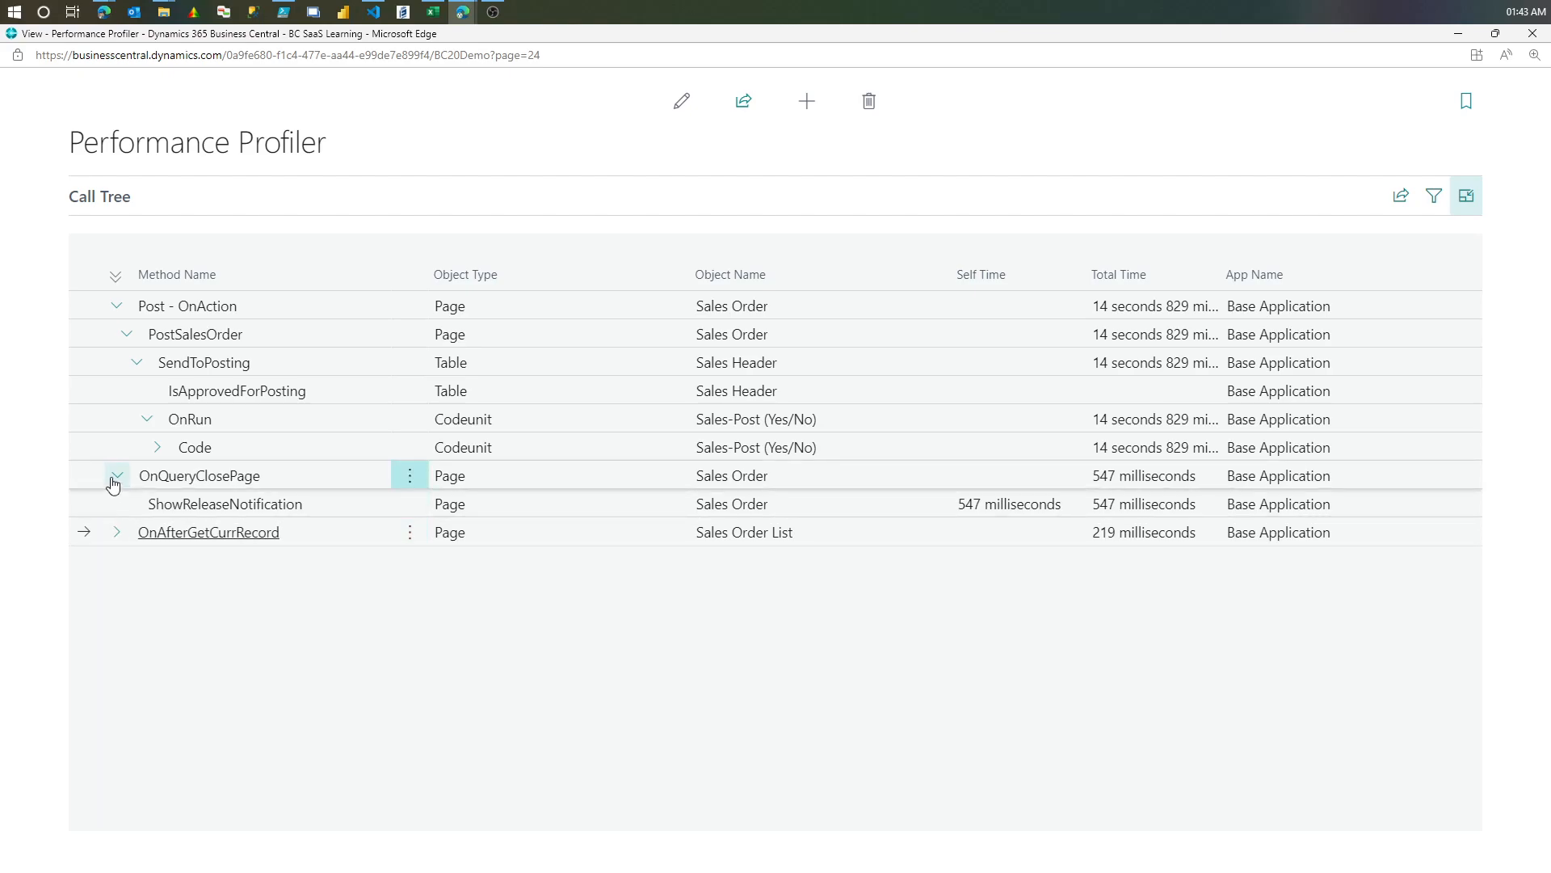
left_click(115, 477)
- Expand Code, ConfirmPost and OnBeforeConfirmPost in the call tree and highlight the MyProcedure row of ALProject33
left_click(158, 447)
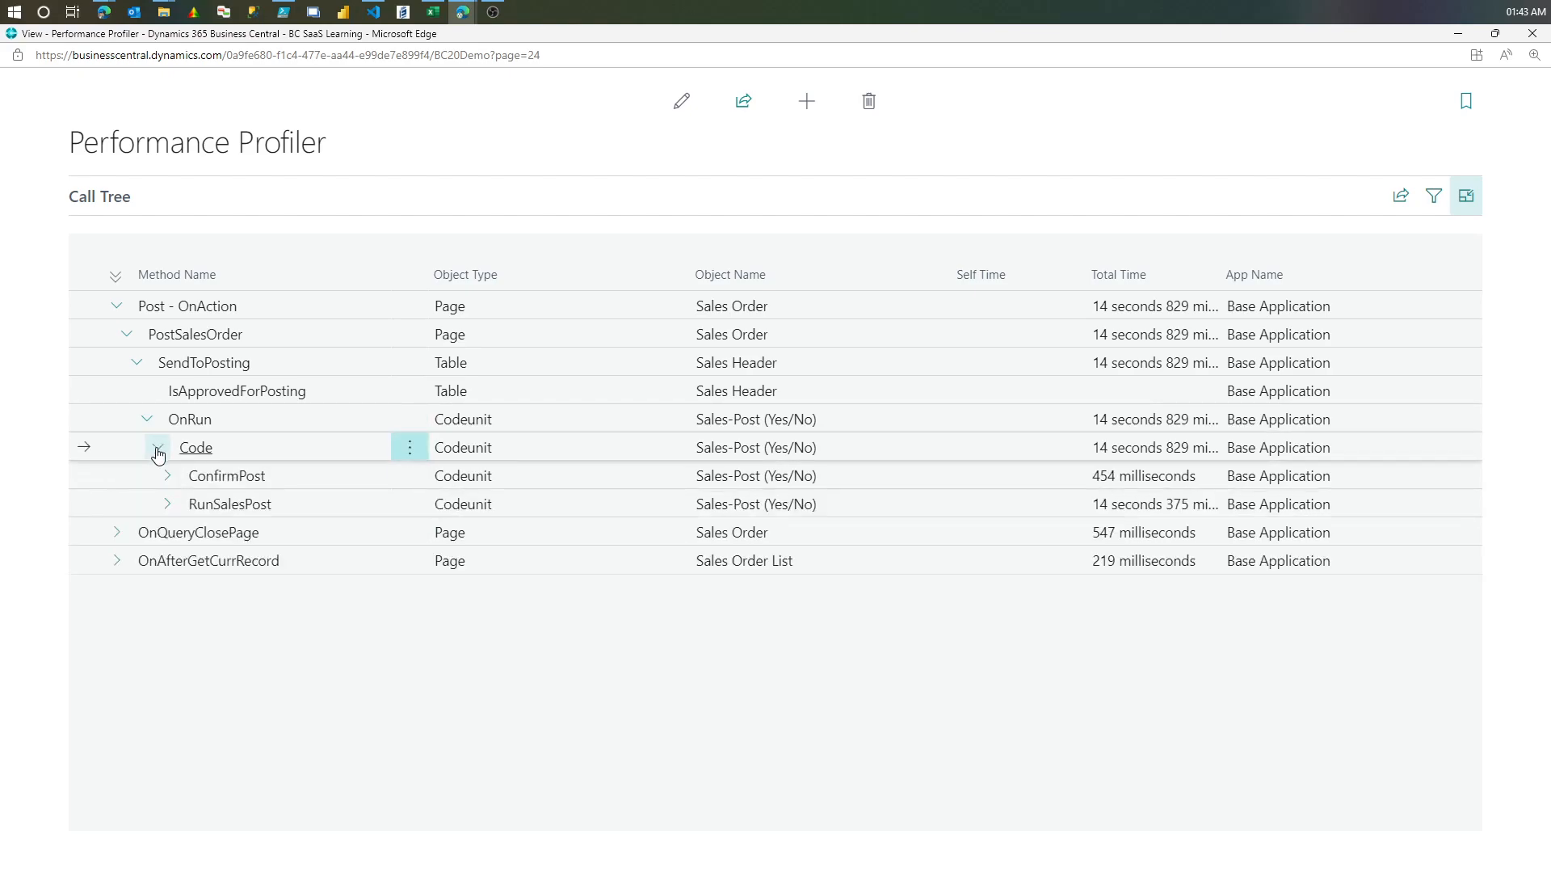
left_click(168, 475)
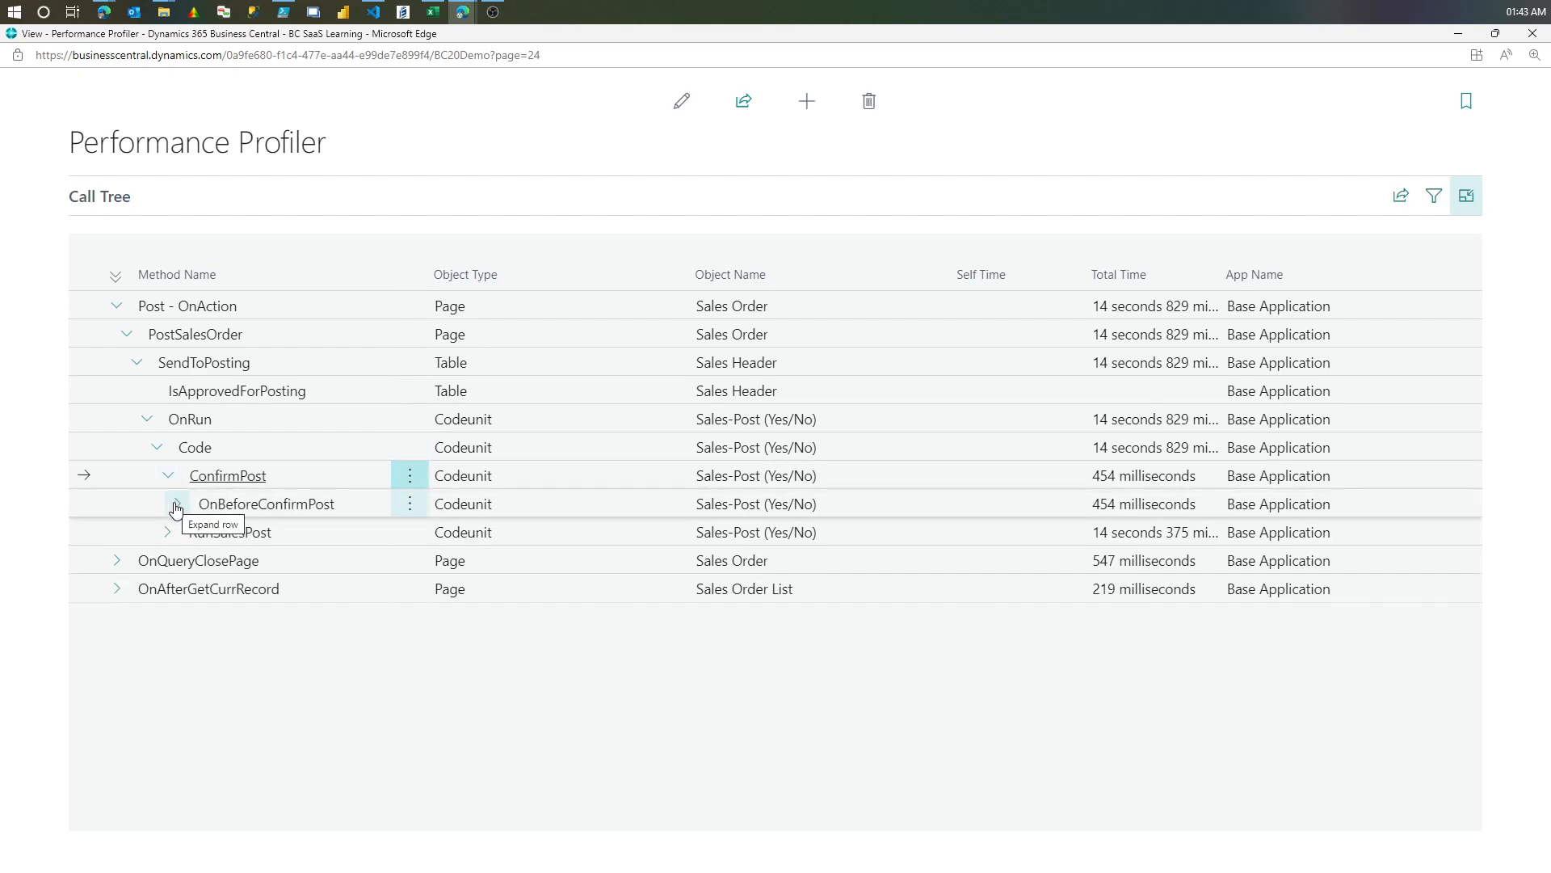
left_click(177, 504)
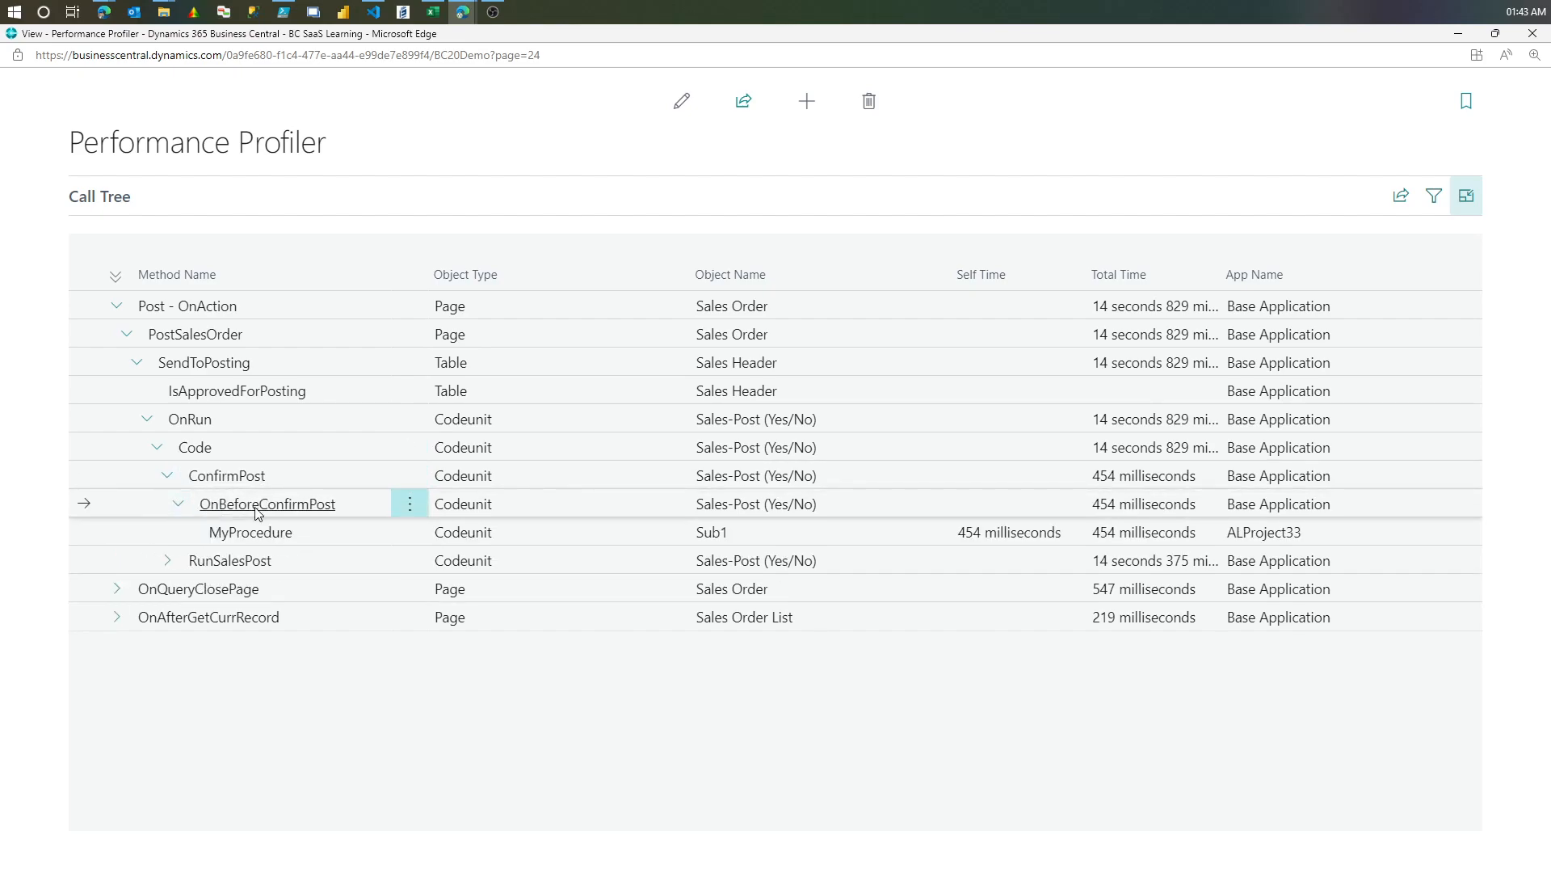
left_click_drag(244, 536, 1376, 535)
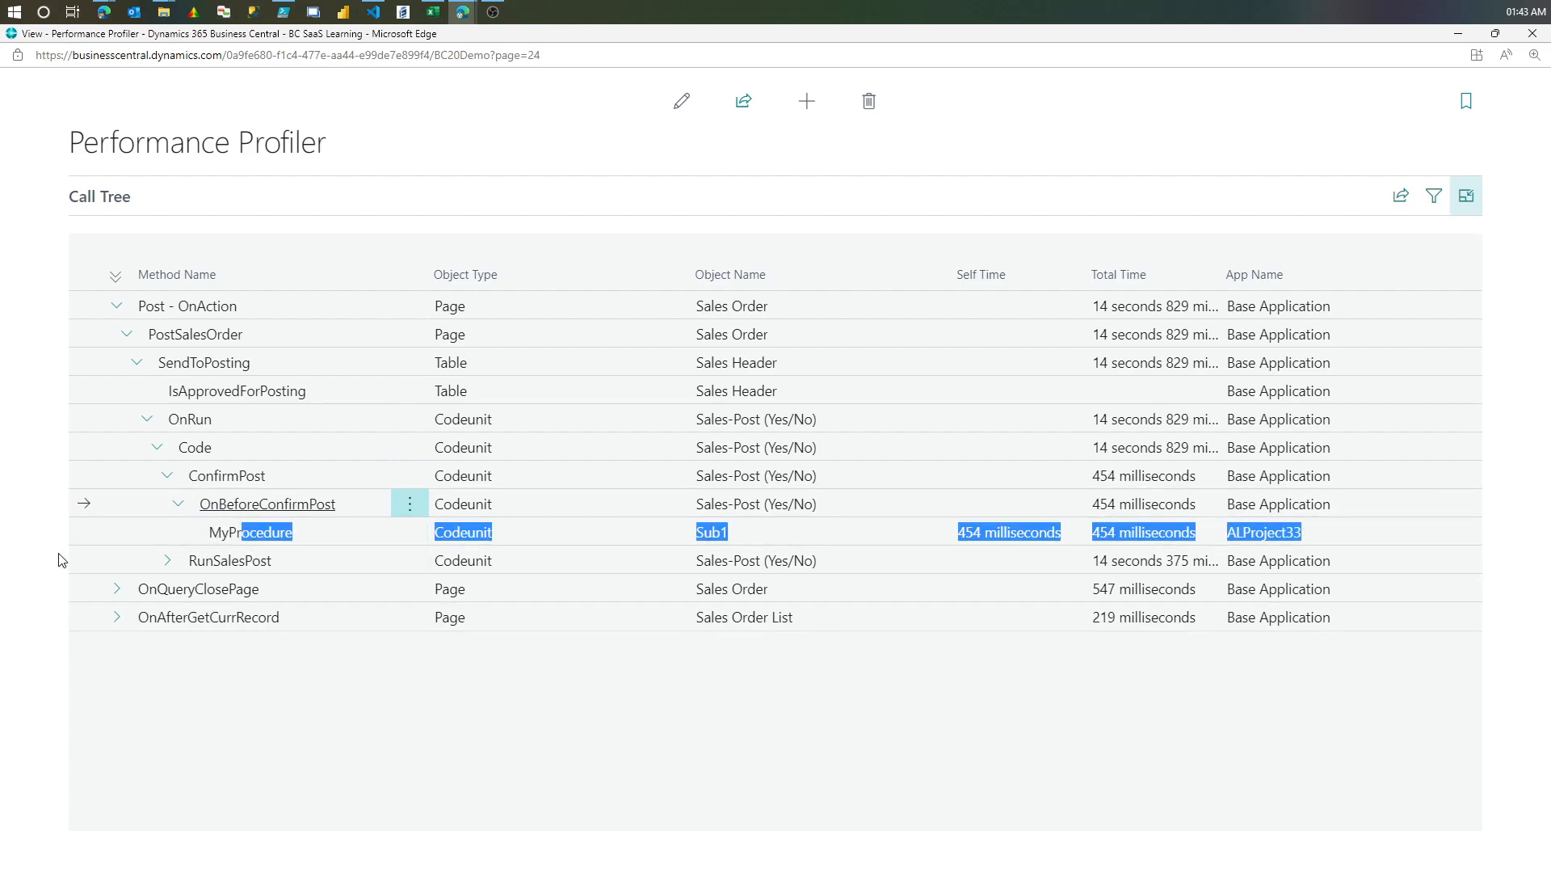
- Expand RunSalesPost, its OnRun method and CheckAndUpdate in the call tree and review their child methods
triple_click(1040, 535)
left_click(166, 560)
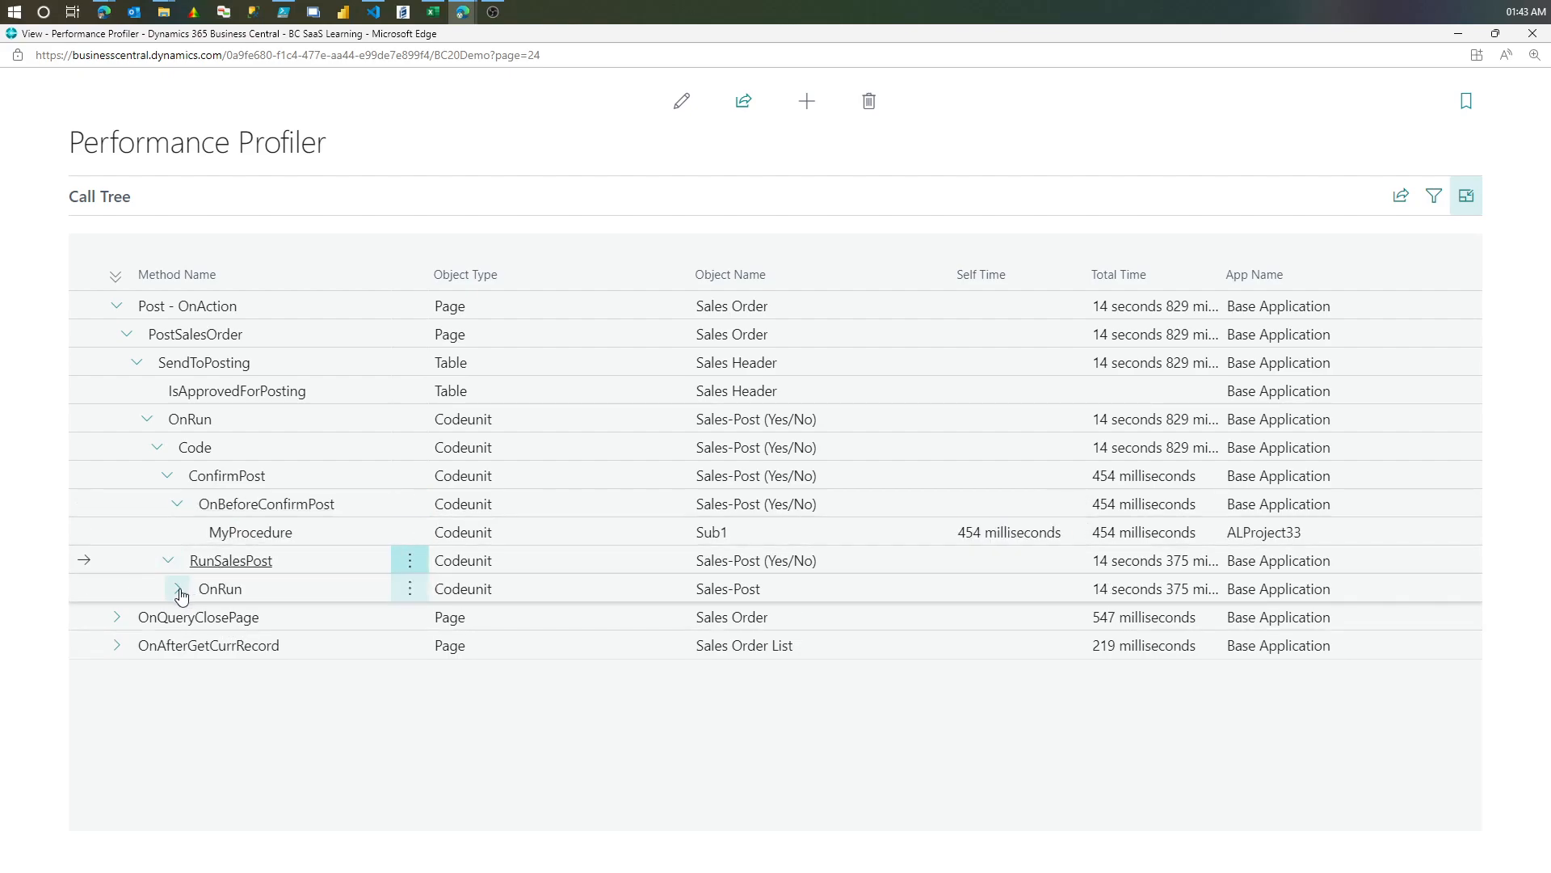
left_click(178, 588)
scroll(349, 631, "down", 3)
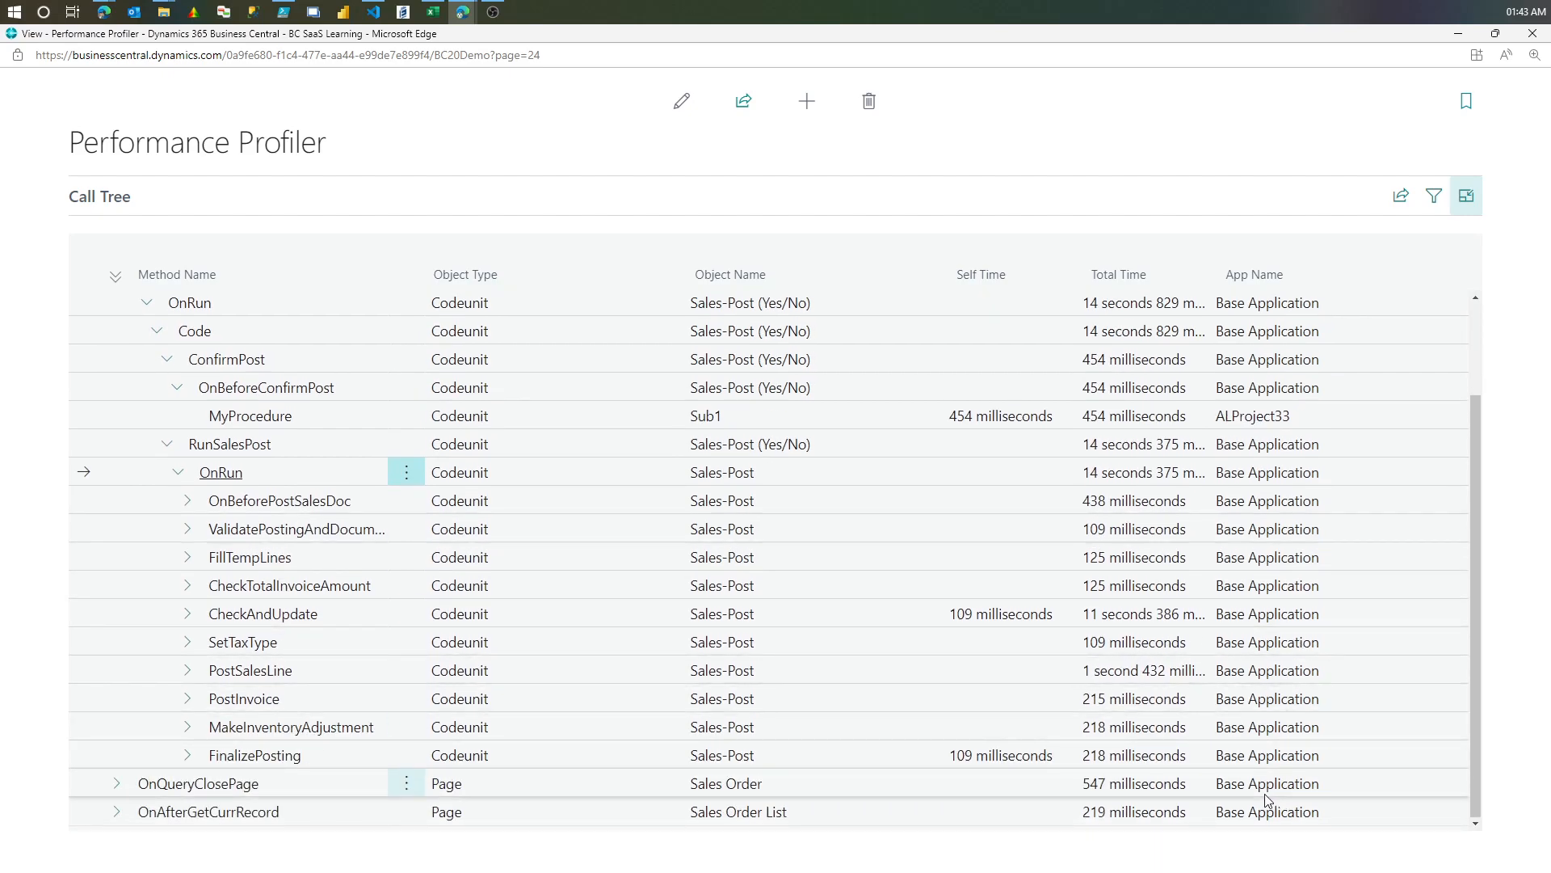
left_click(187, 613)
scroll(202, 678, "down", 3)
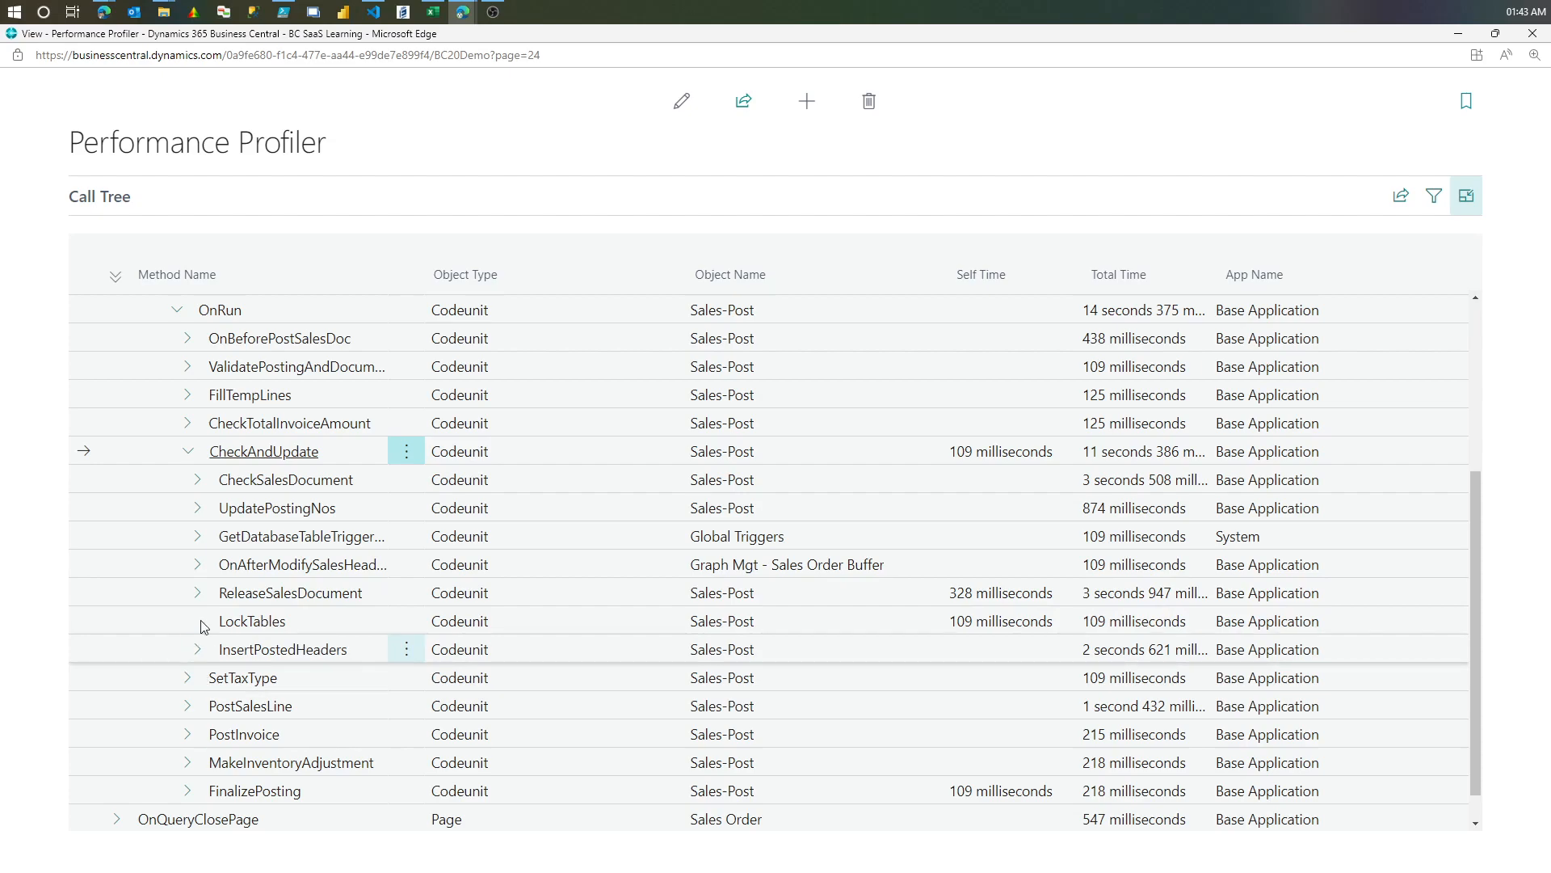
scroll(218, 533, "down", 1)
scroll(220, 535, "up", 5)
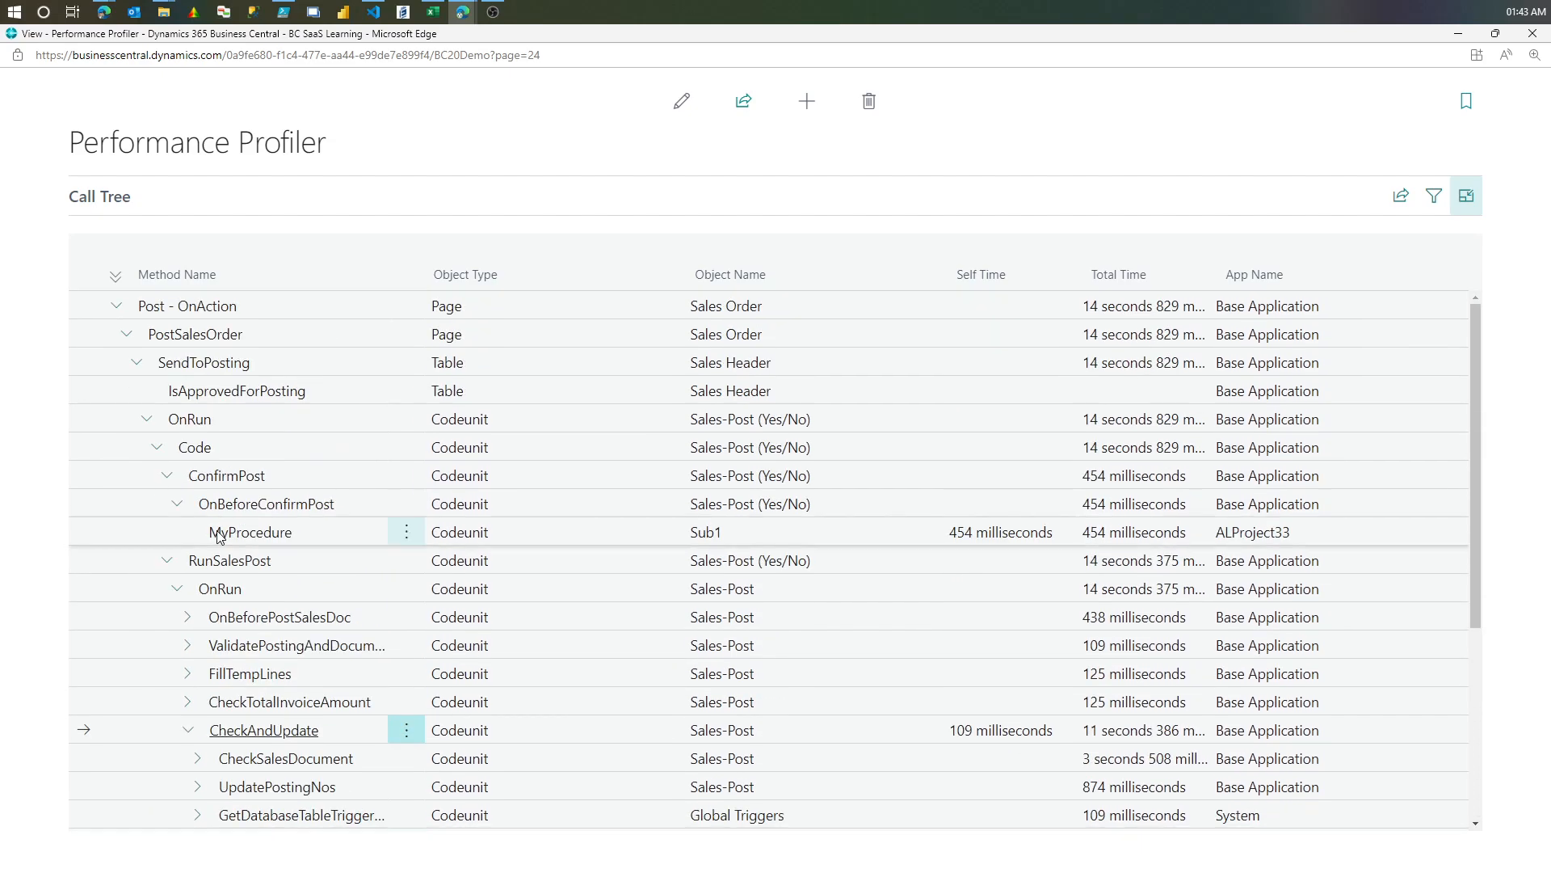
- Expand and collapse the whole call tree at once, review the fully expanded methods, and leave focus mode
left_click(117, 279)
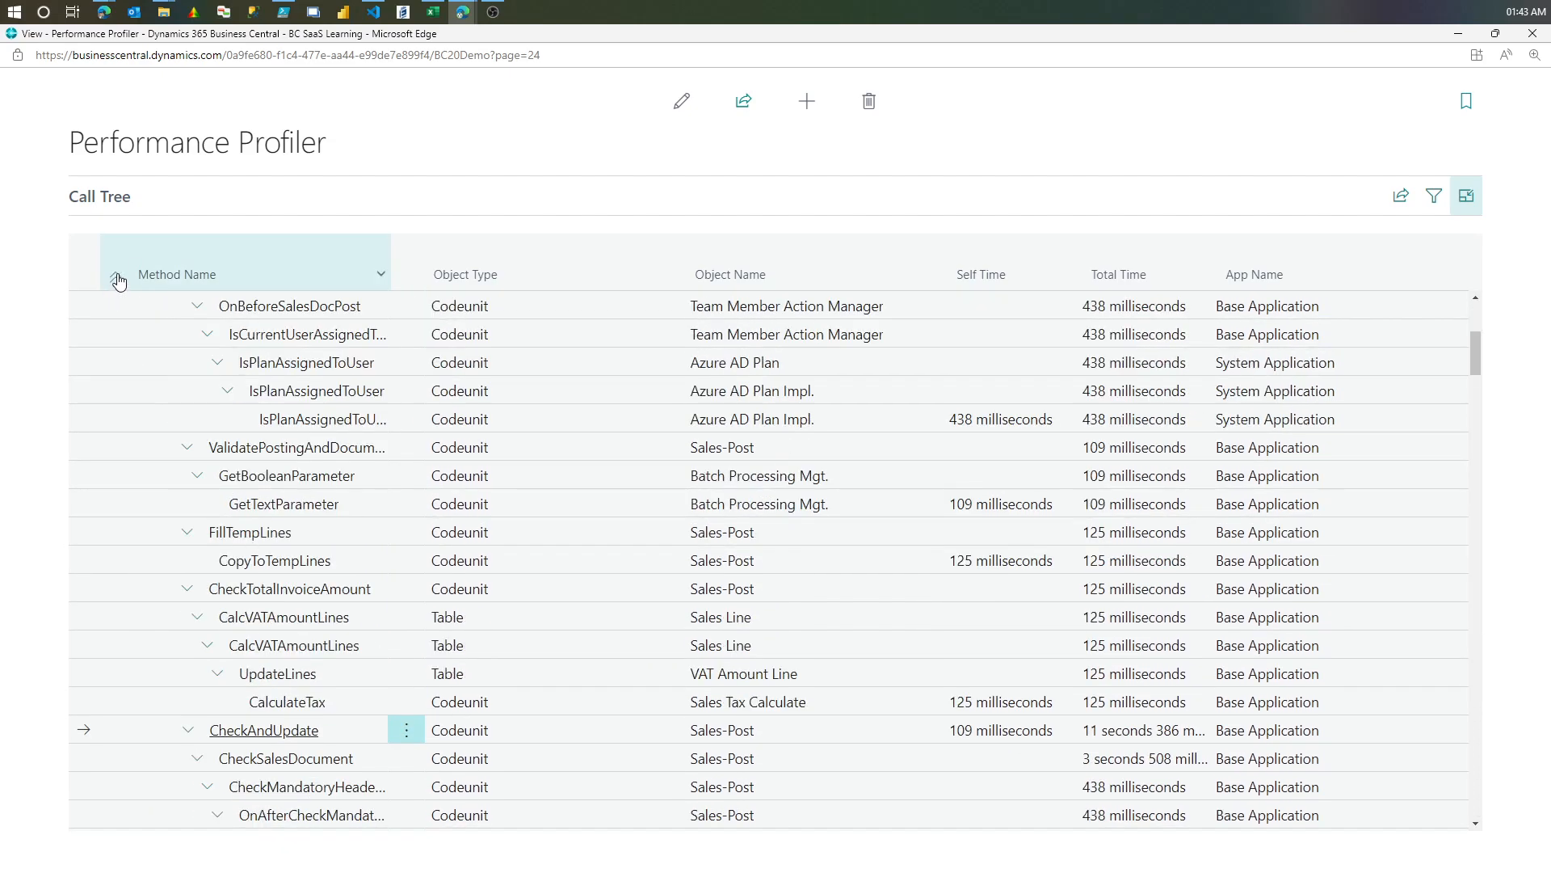
left_click(116, 279)
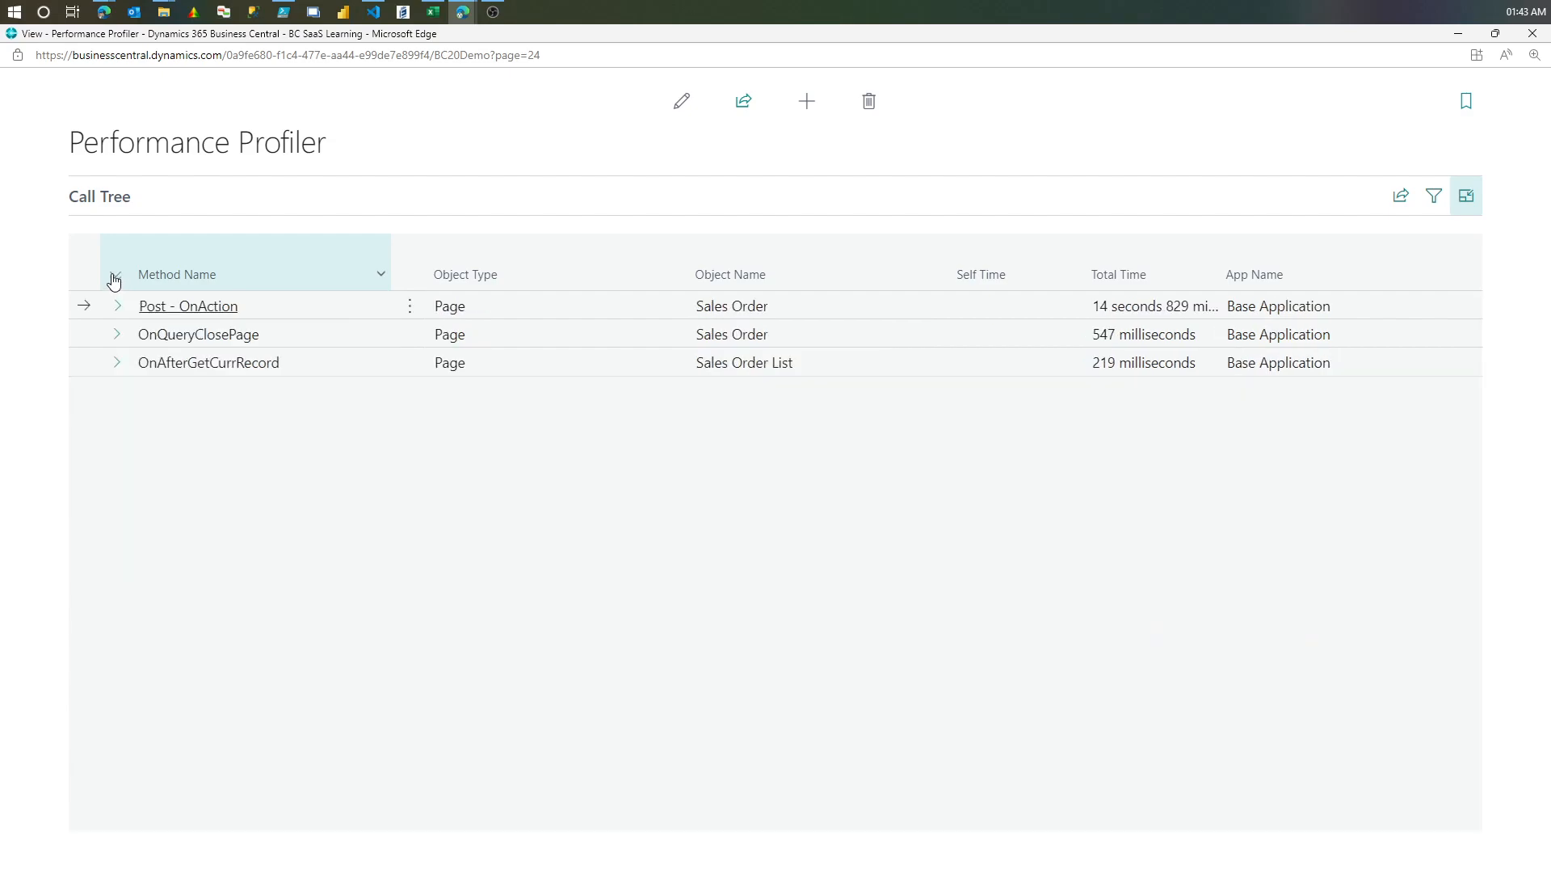
left_click(117, 278)
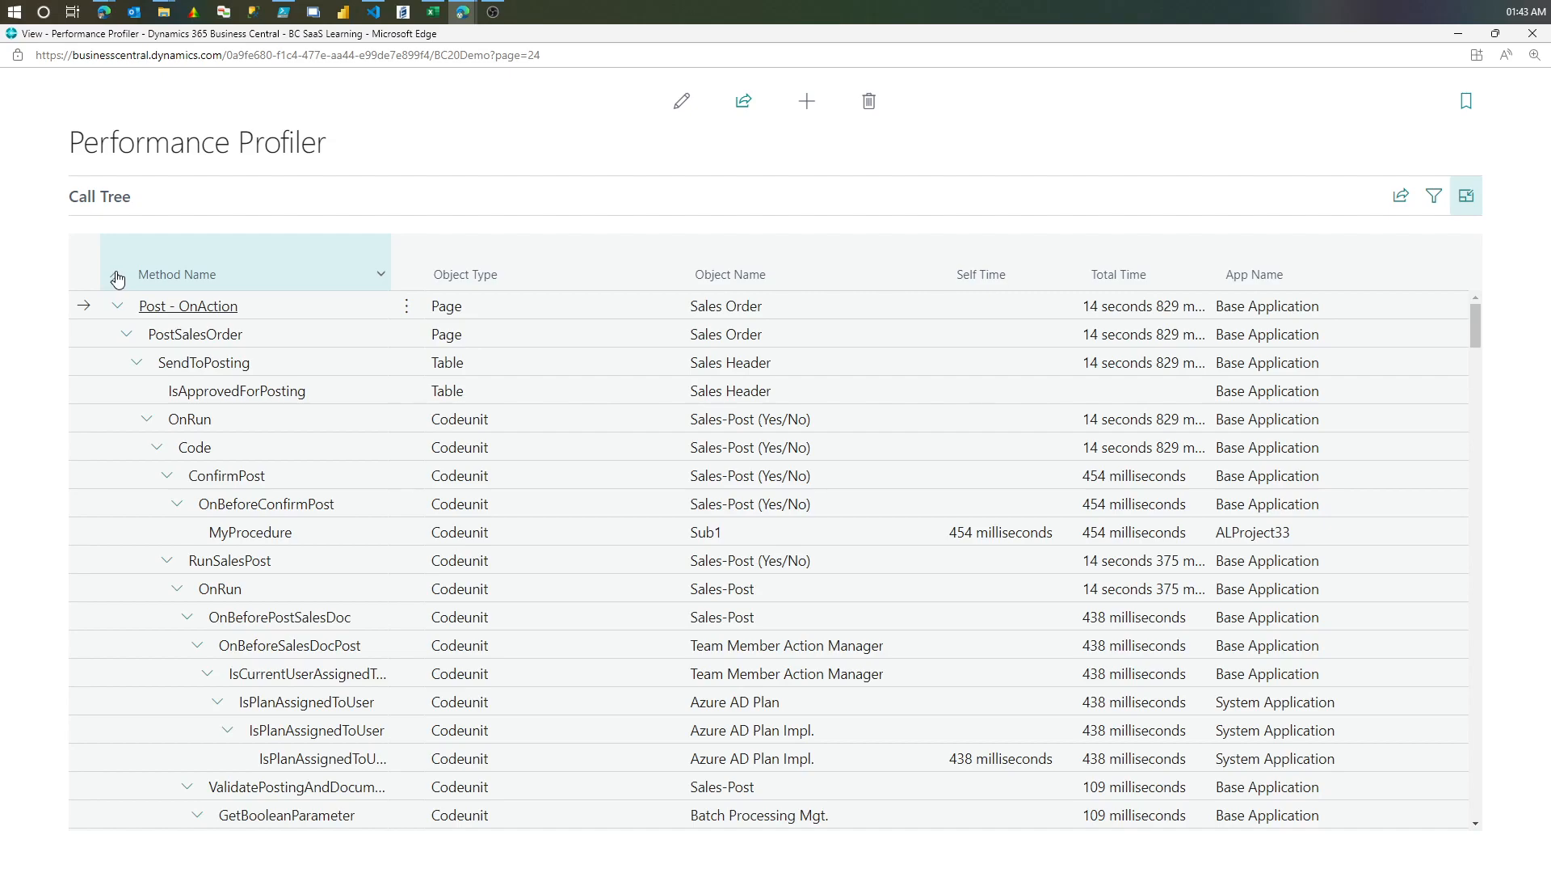
scroll(977, 506, "down", 10)
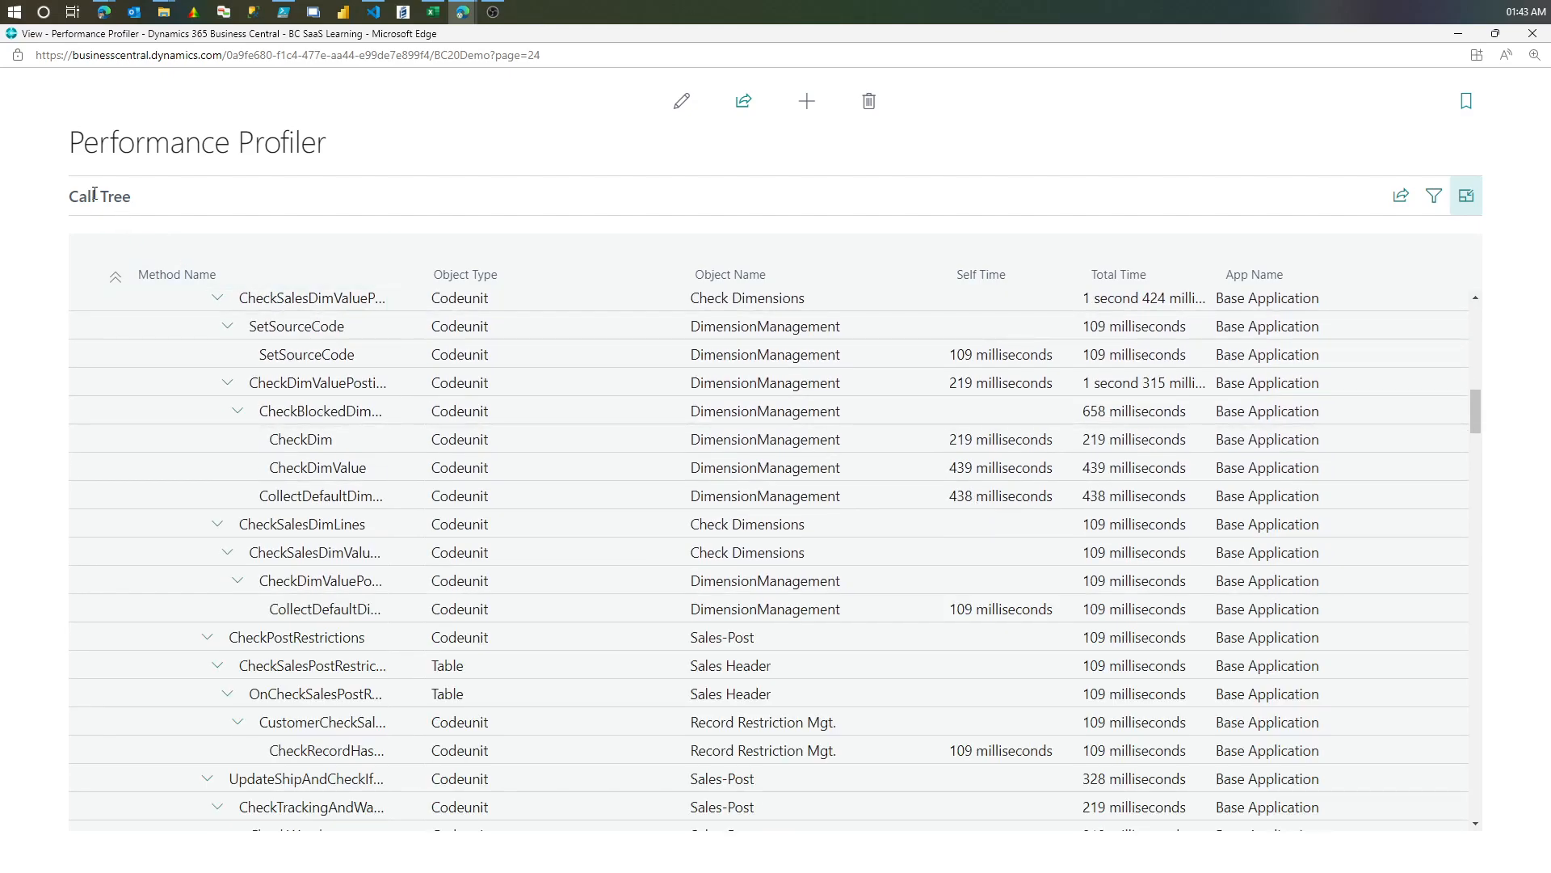
left_click(1466, 194)
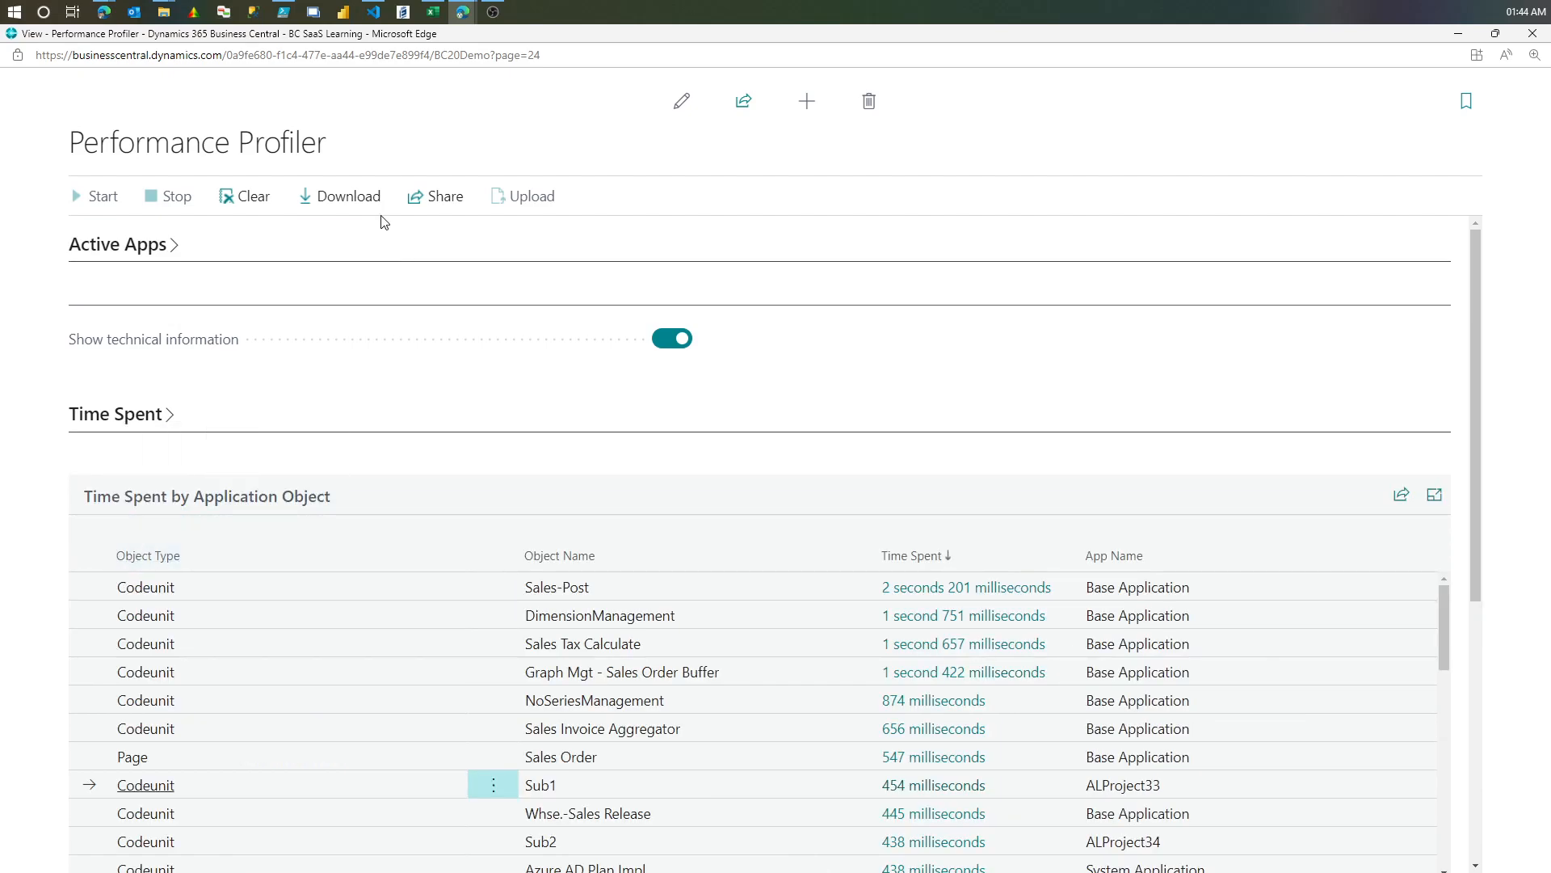
- Try to share the recorded performance profile and close the account sign-in window
left_click(422, 204)
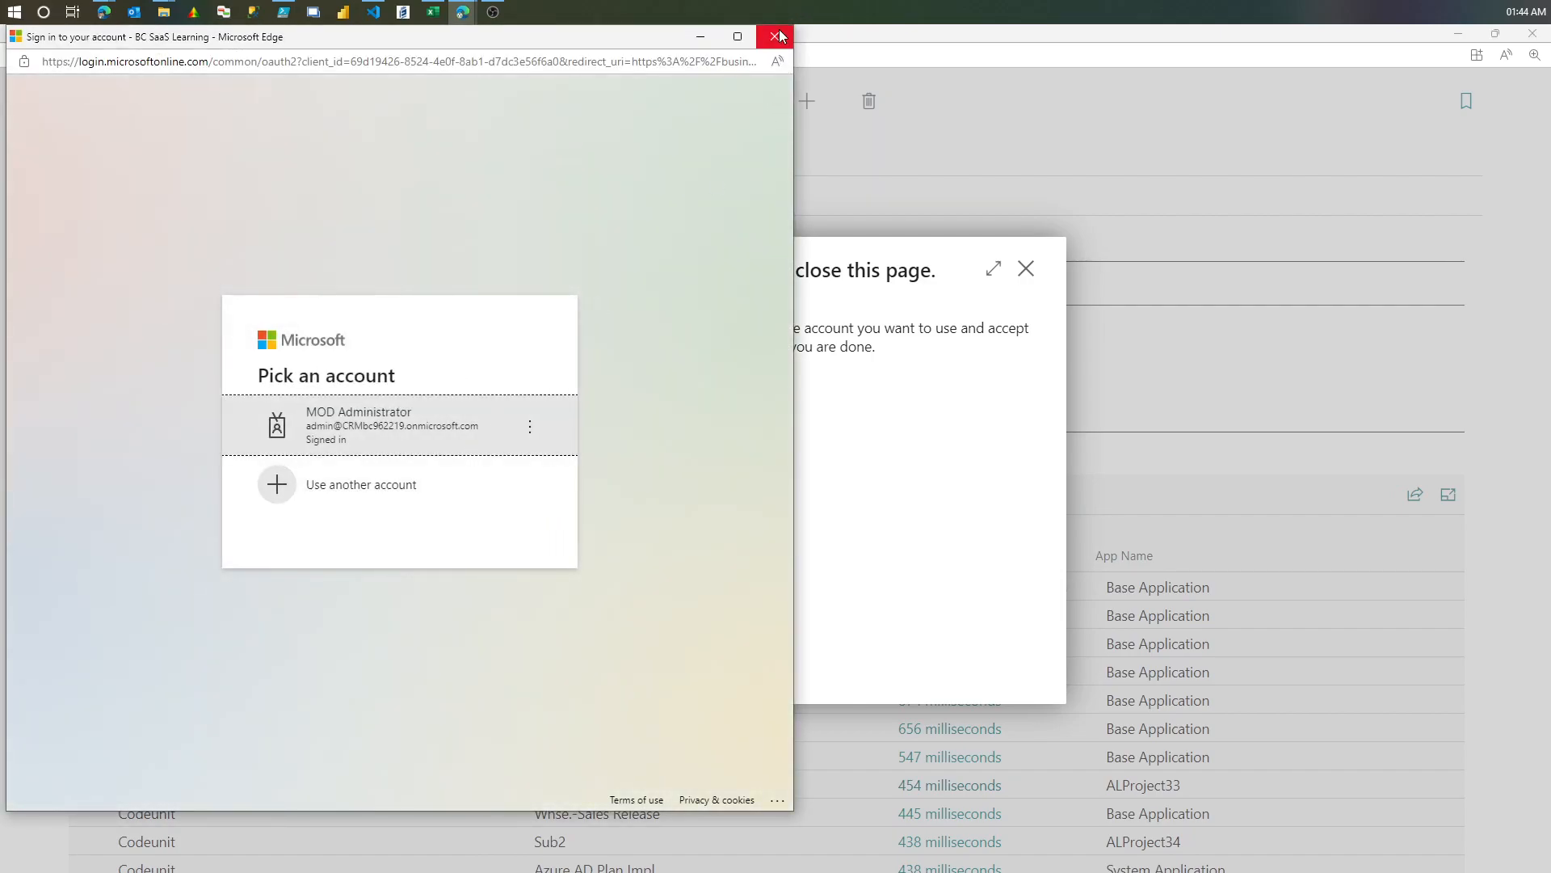
left_click(774, 36)
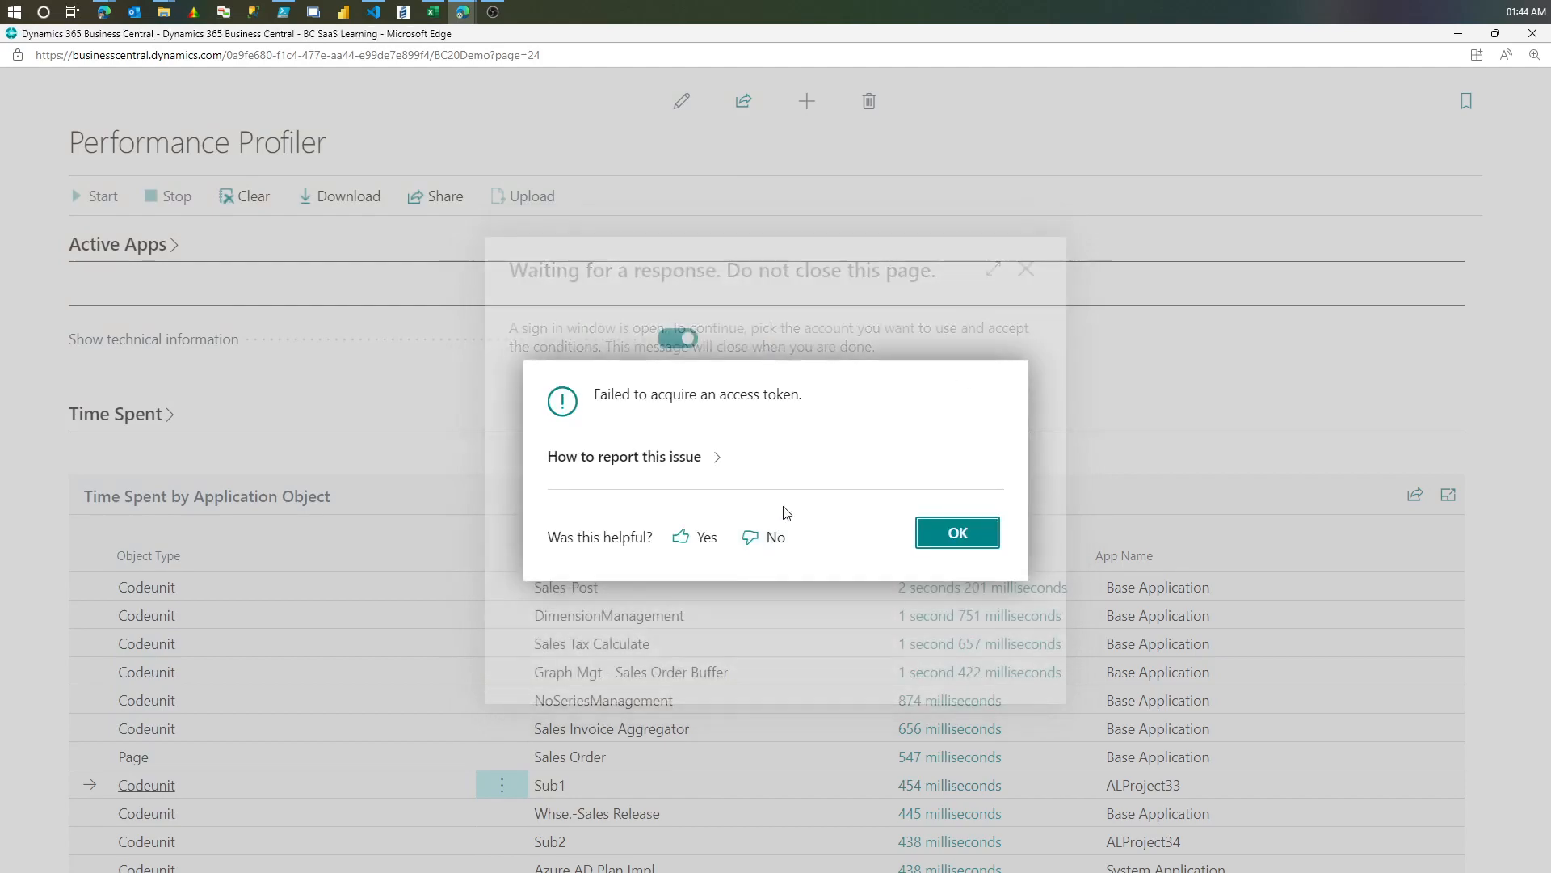
left_click(958, 533)
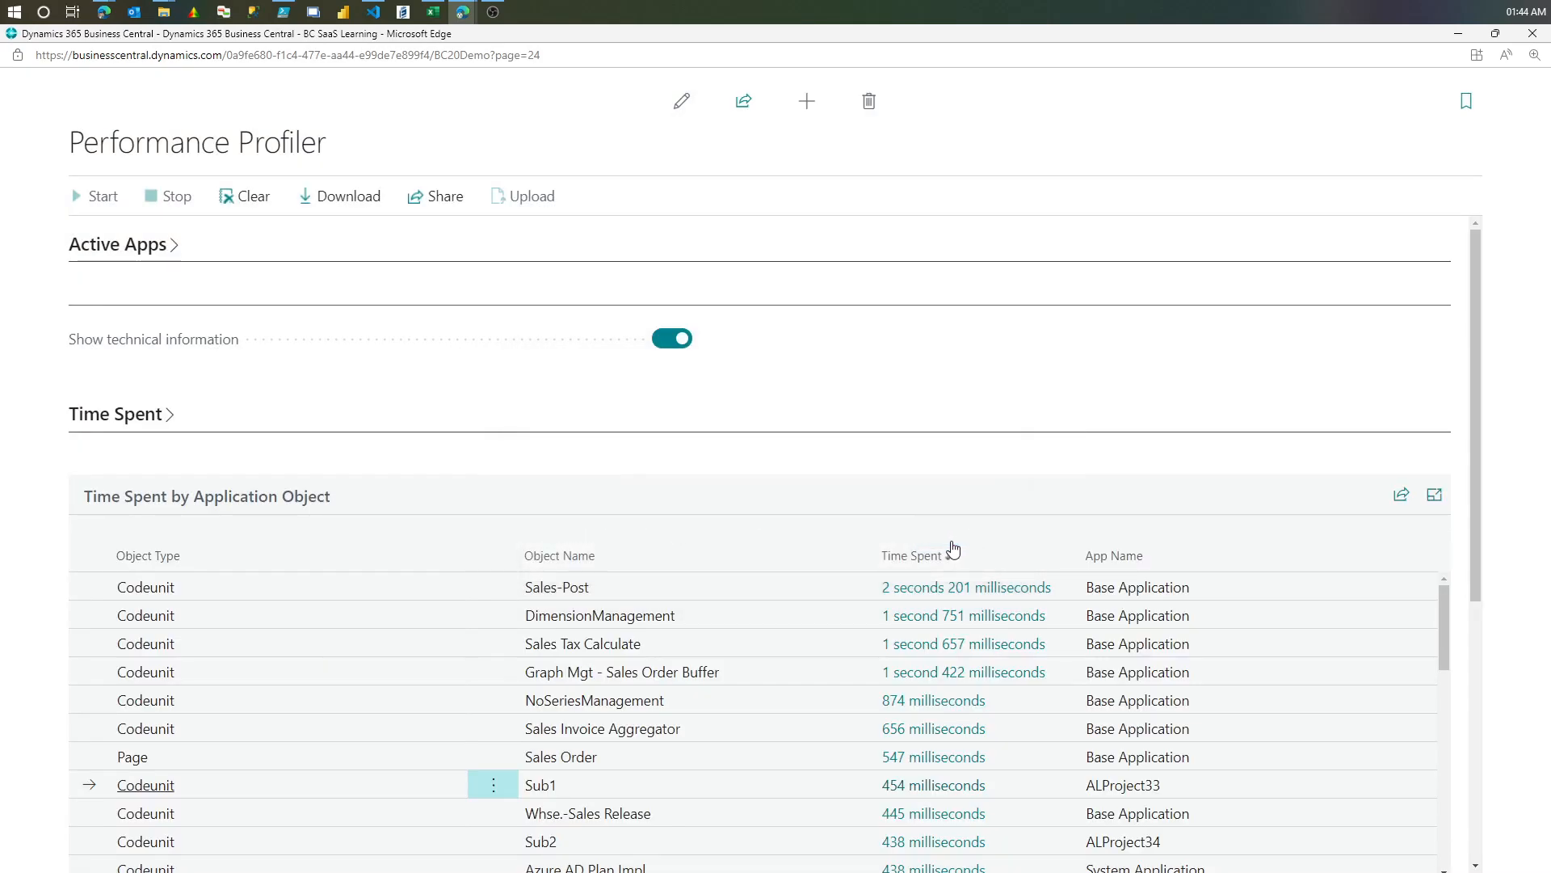
- Download the recorded performance profile, accepting the sensitive-data notice, and close the Performance Profiler window
left_click(361, 206)
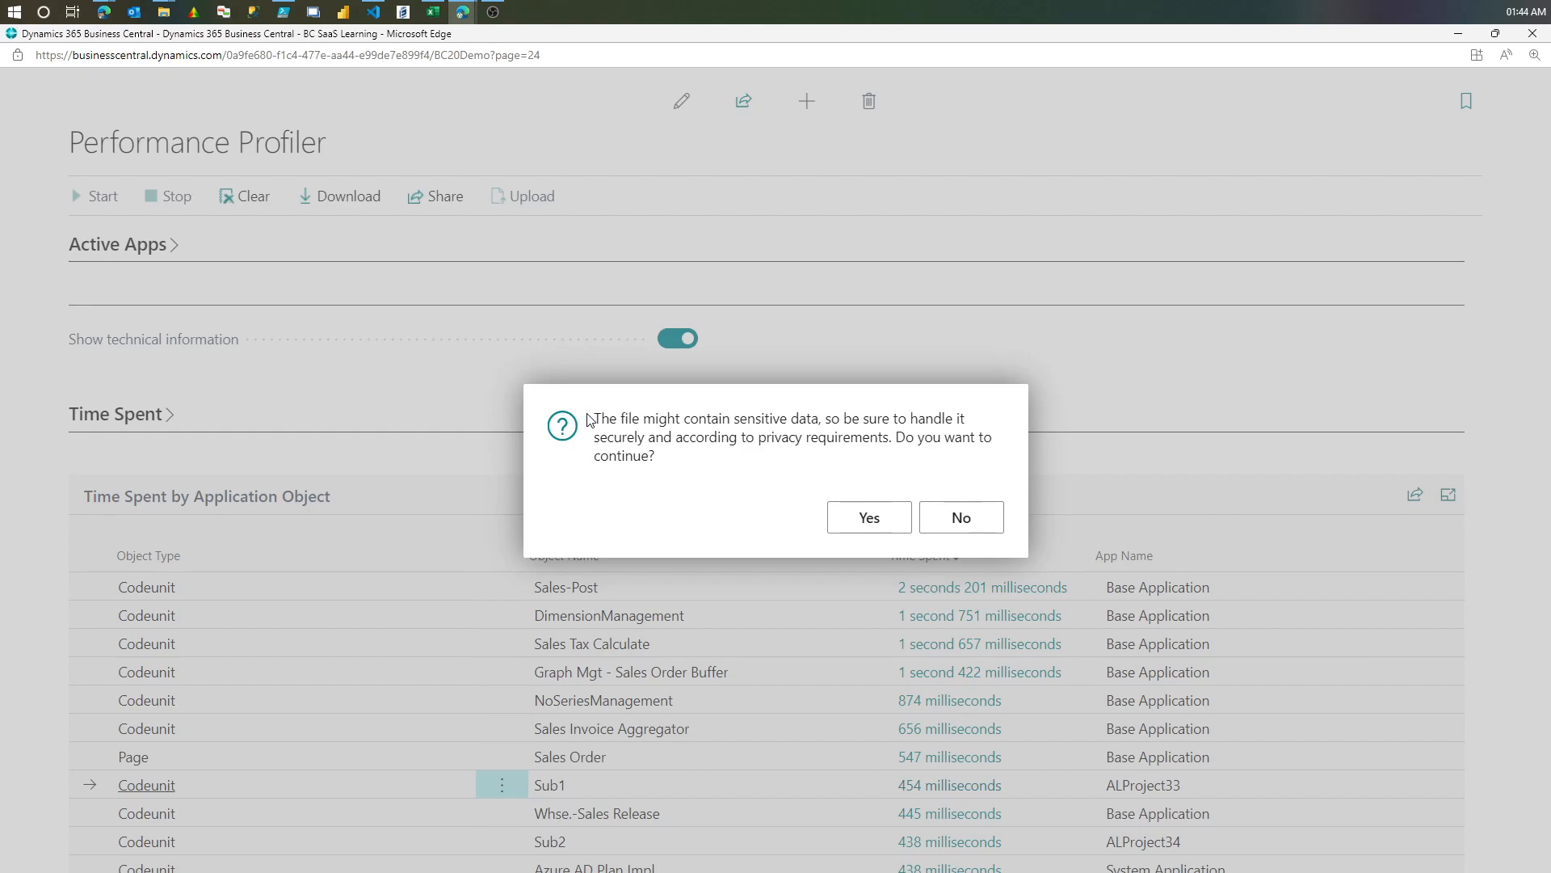
left_click_drag(590, 419, 749, 475)
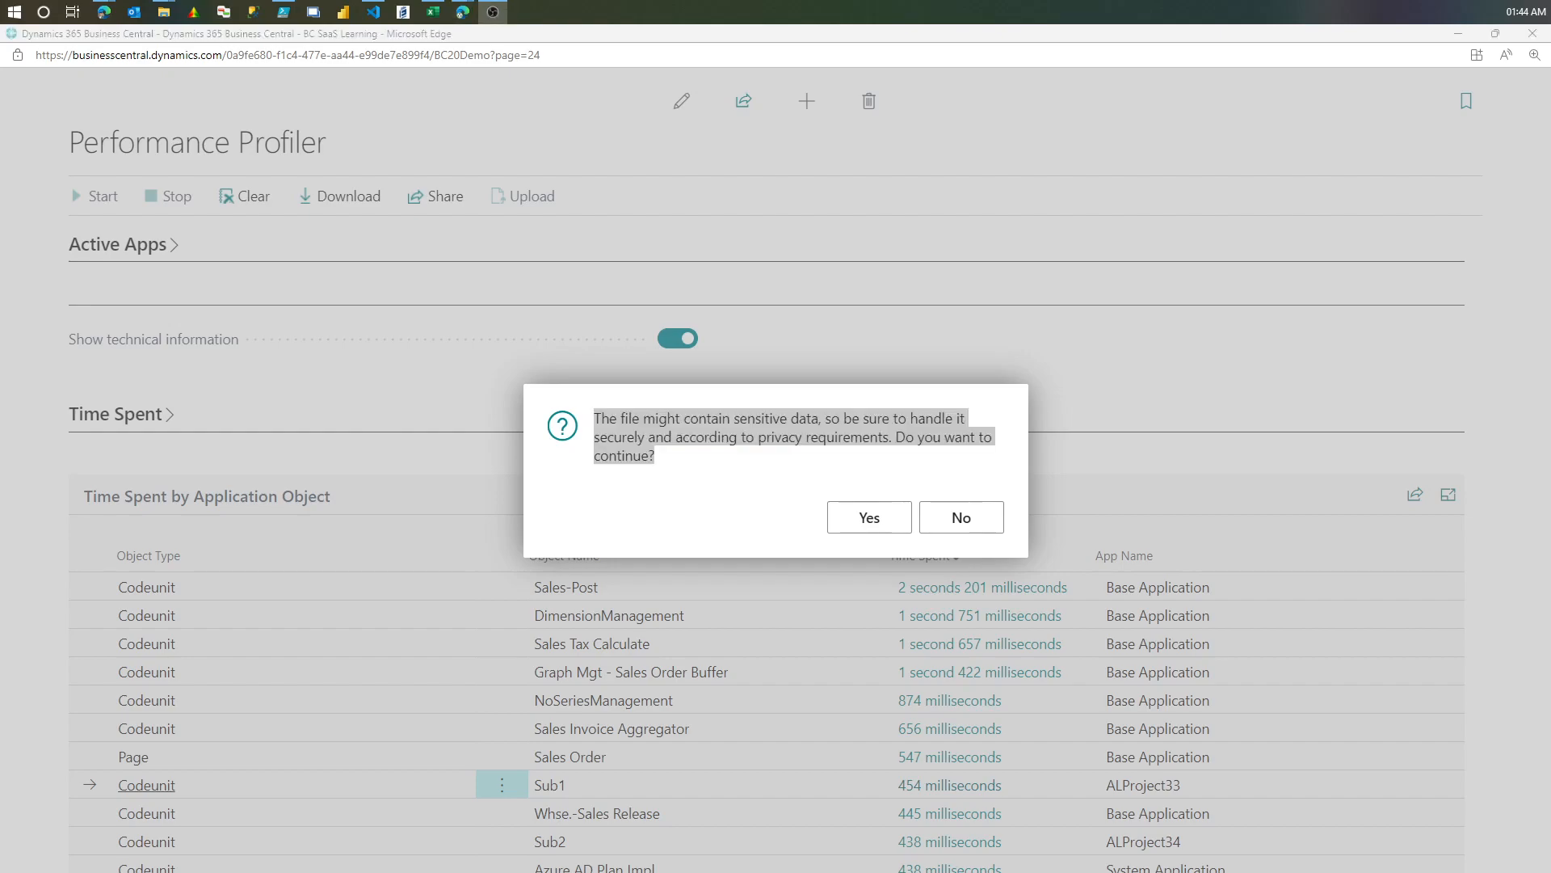
left_click(890, 517)
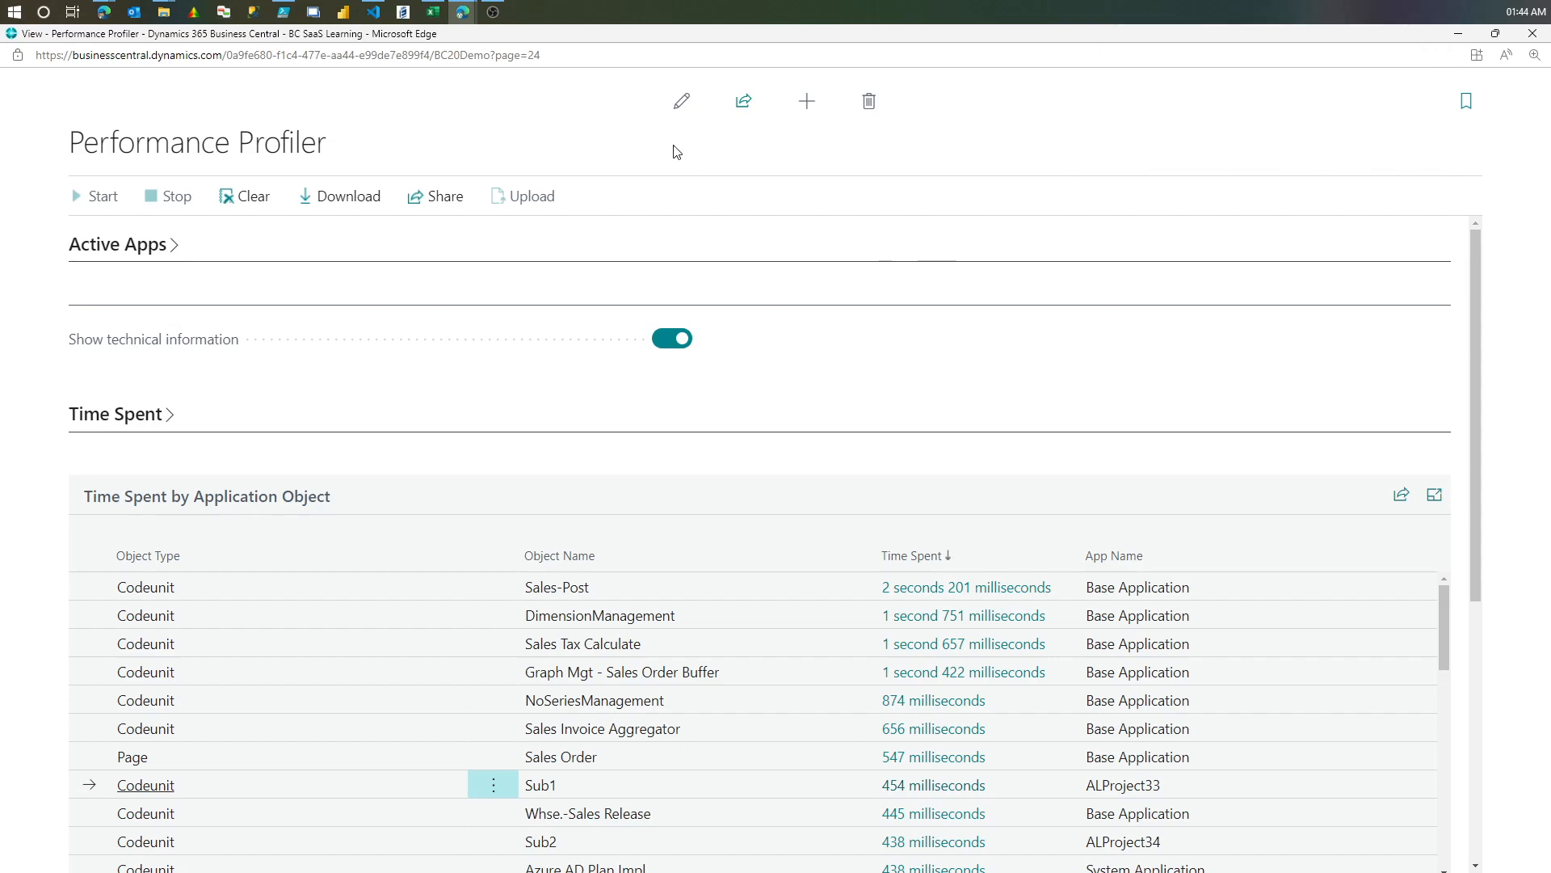
left_click(1533, 36)
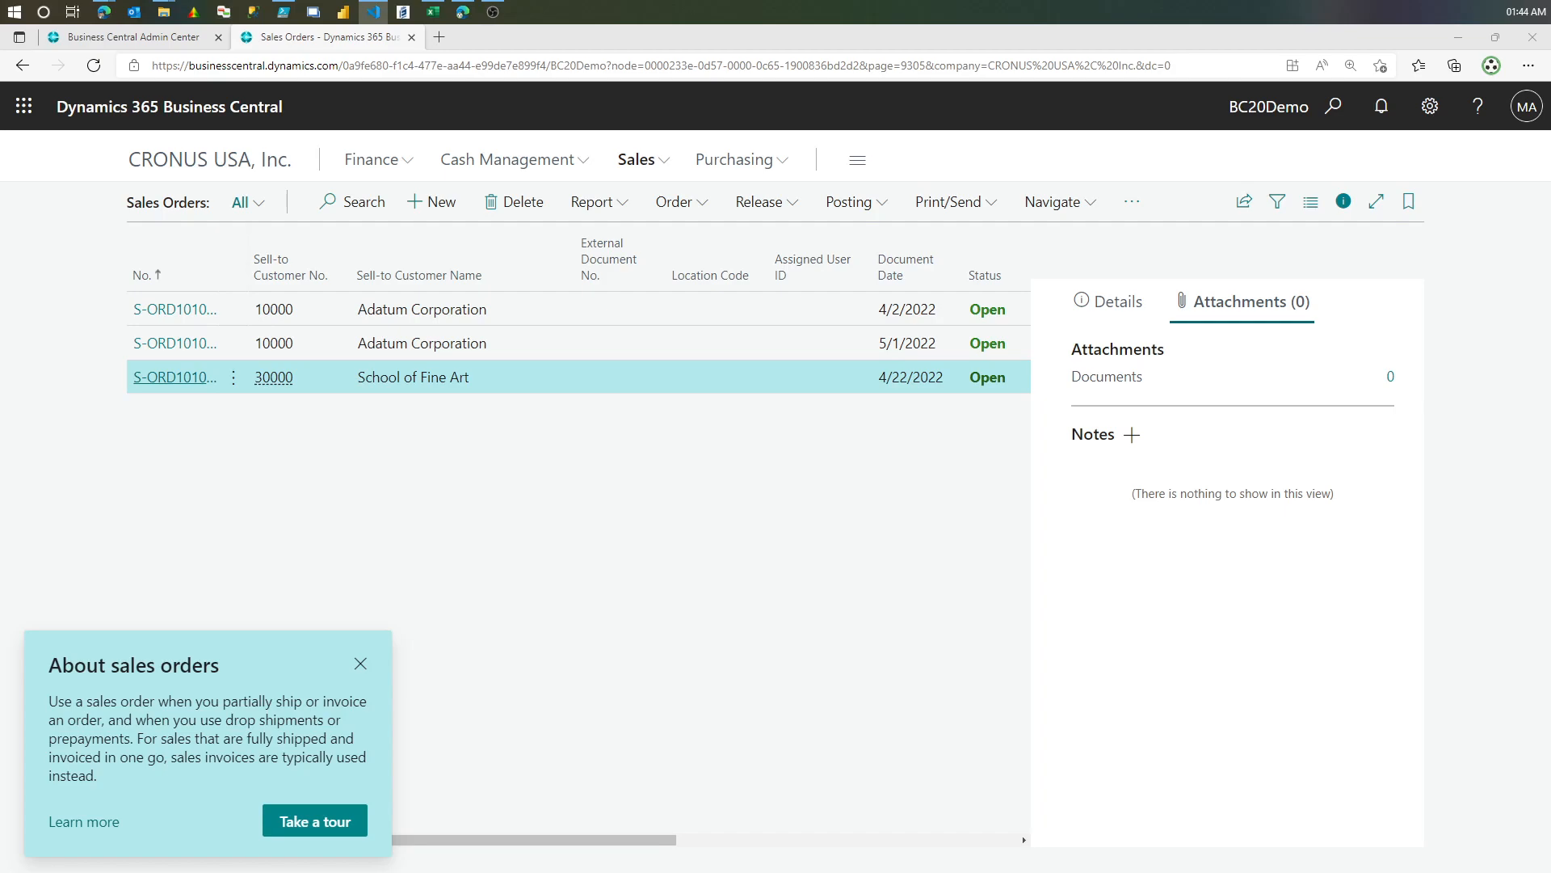
- Switch to Visual Studio Code, maximize it, collapse the .vscode folder and close PermissionSet.Ext1.al, app.json and HelloWorld.al
left_click(373, 12)
left_click_drag(535, 133, 745, 117)
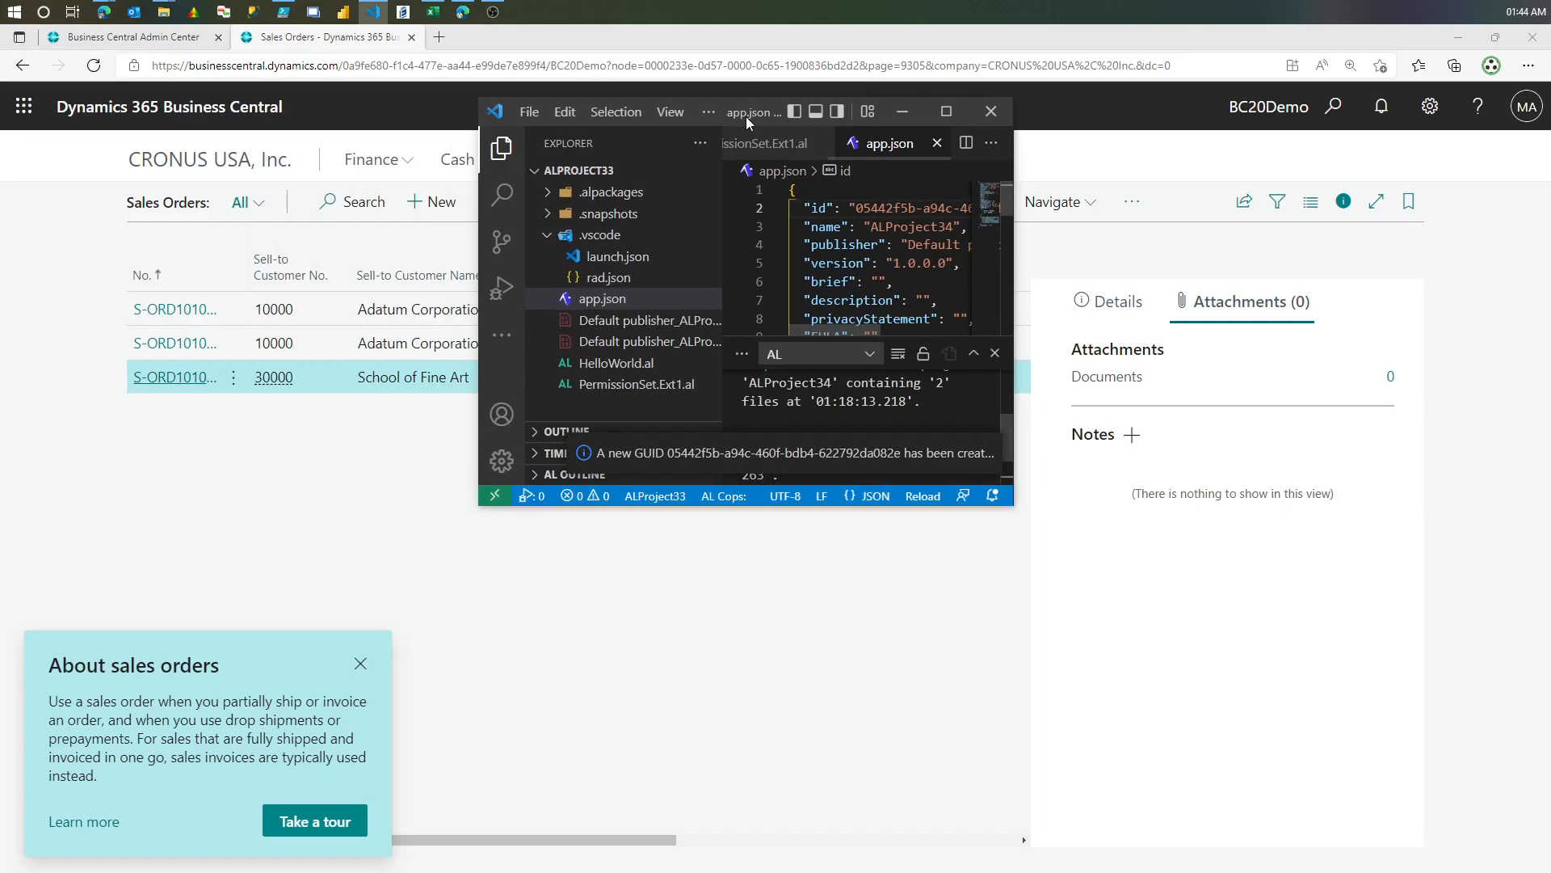
left_click(937, 110)
left_click(72, 161)
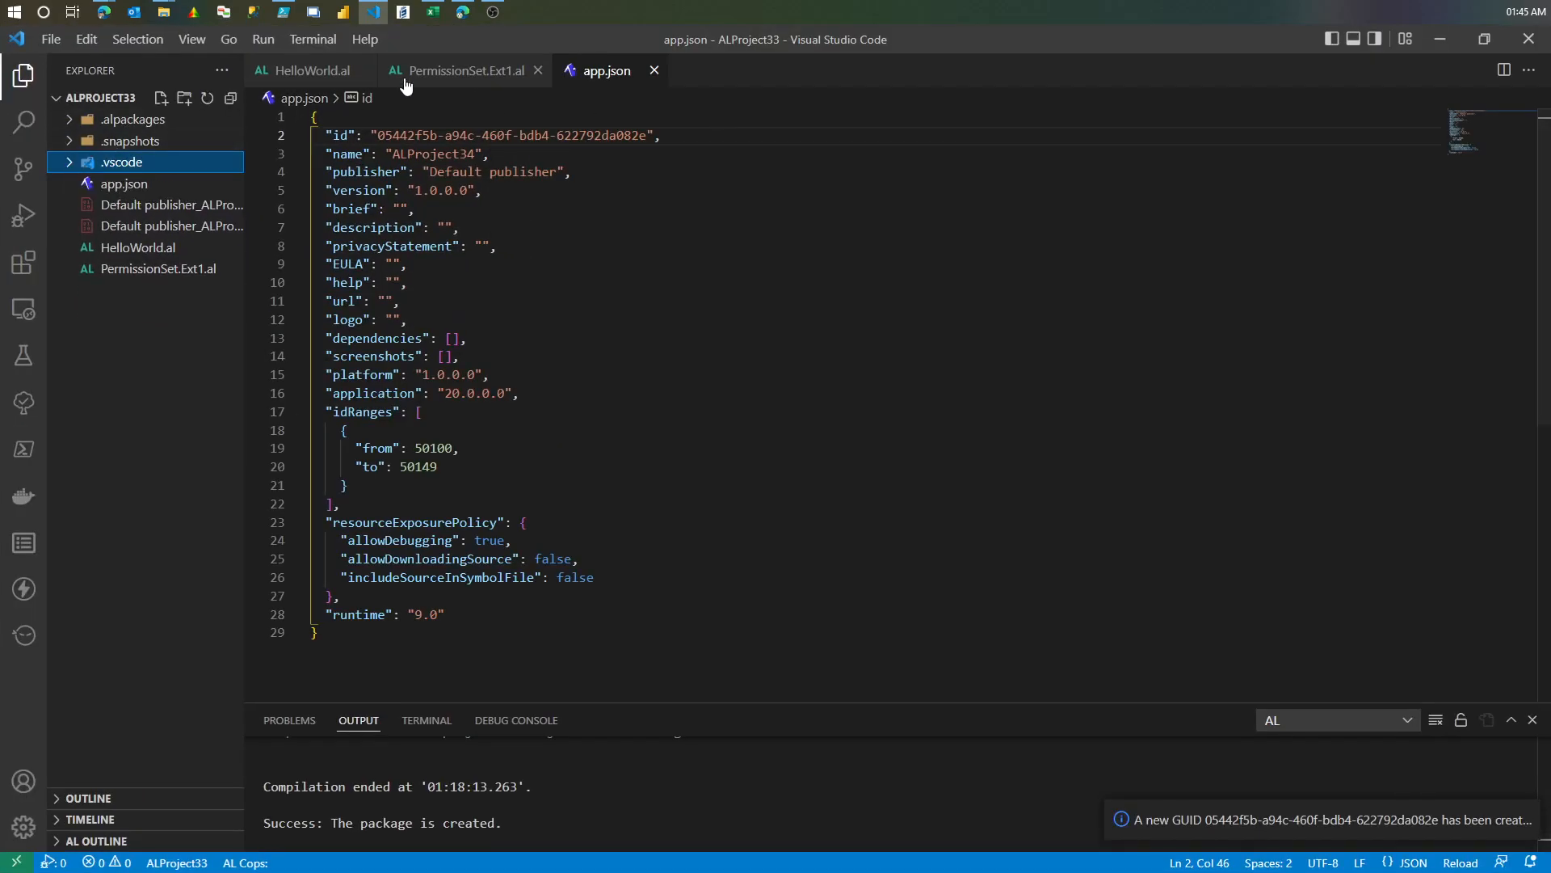
left_click(537, 70)
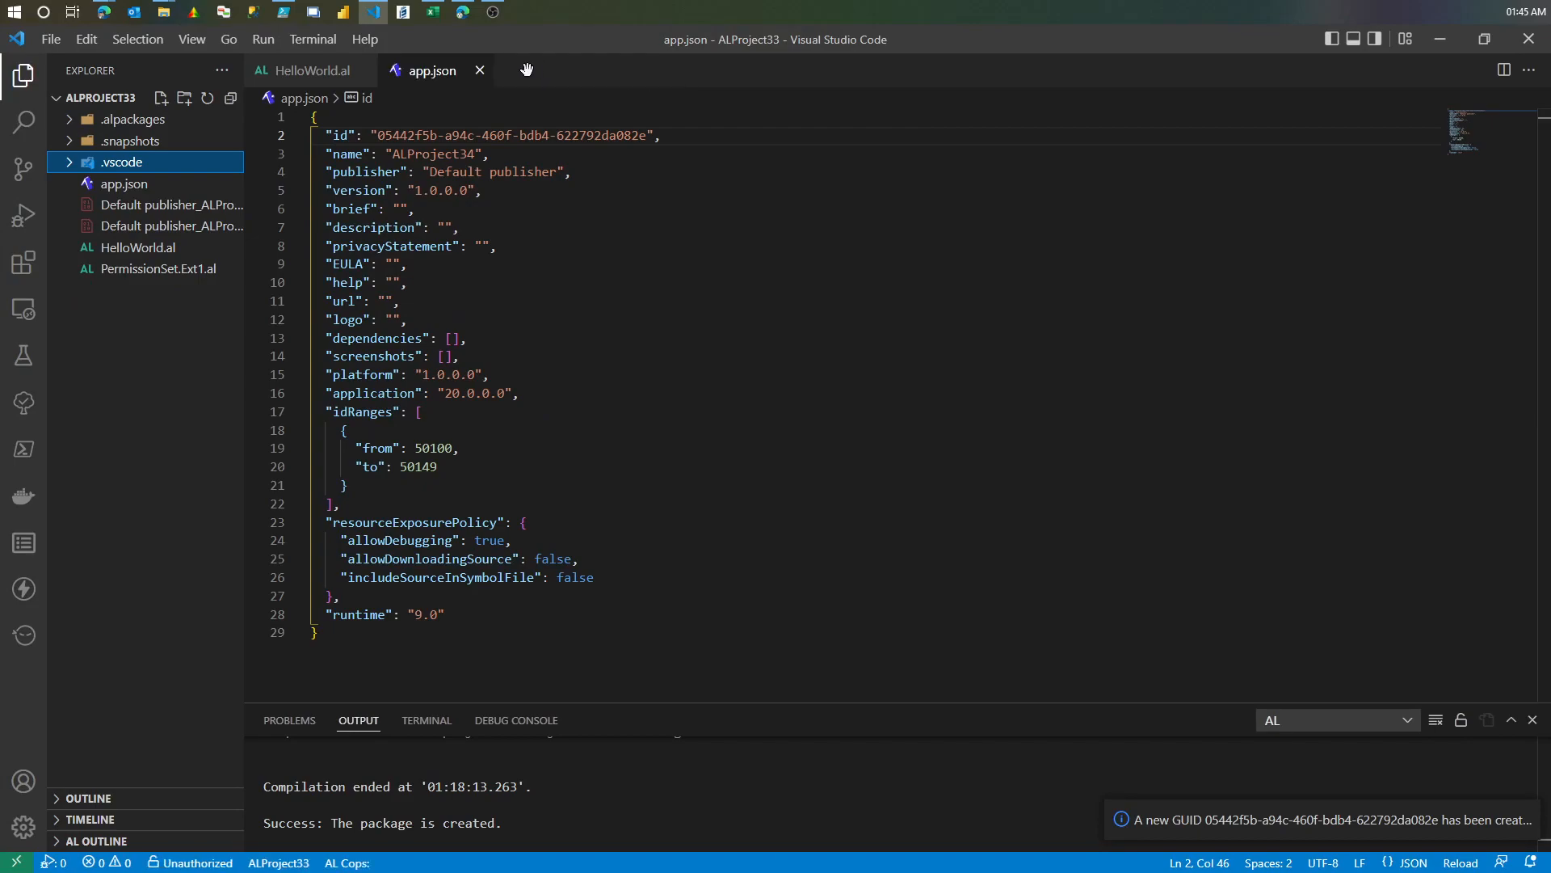
left_click(364, 71)
left_click(346, 71)
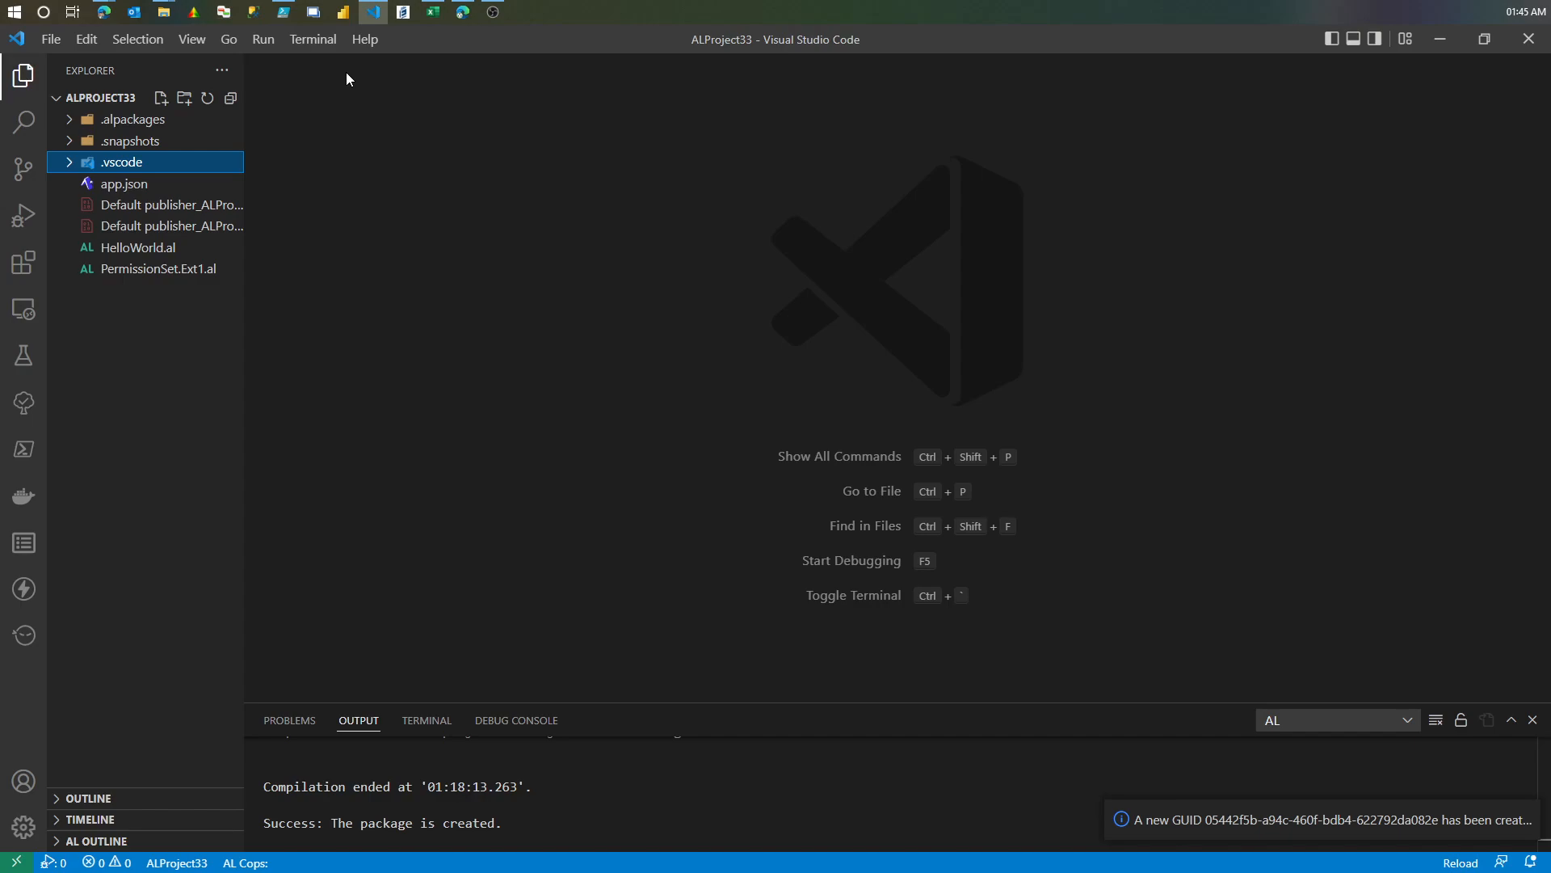
- Open PerformanceProfile_Session1144.alcpuprofile from the Downloads folder and enlarge its editor by shrinking the output area and hiding the file explorer
key("ctrl+equal")
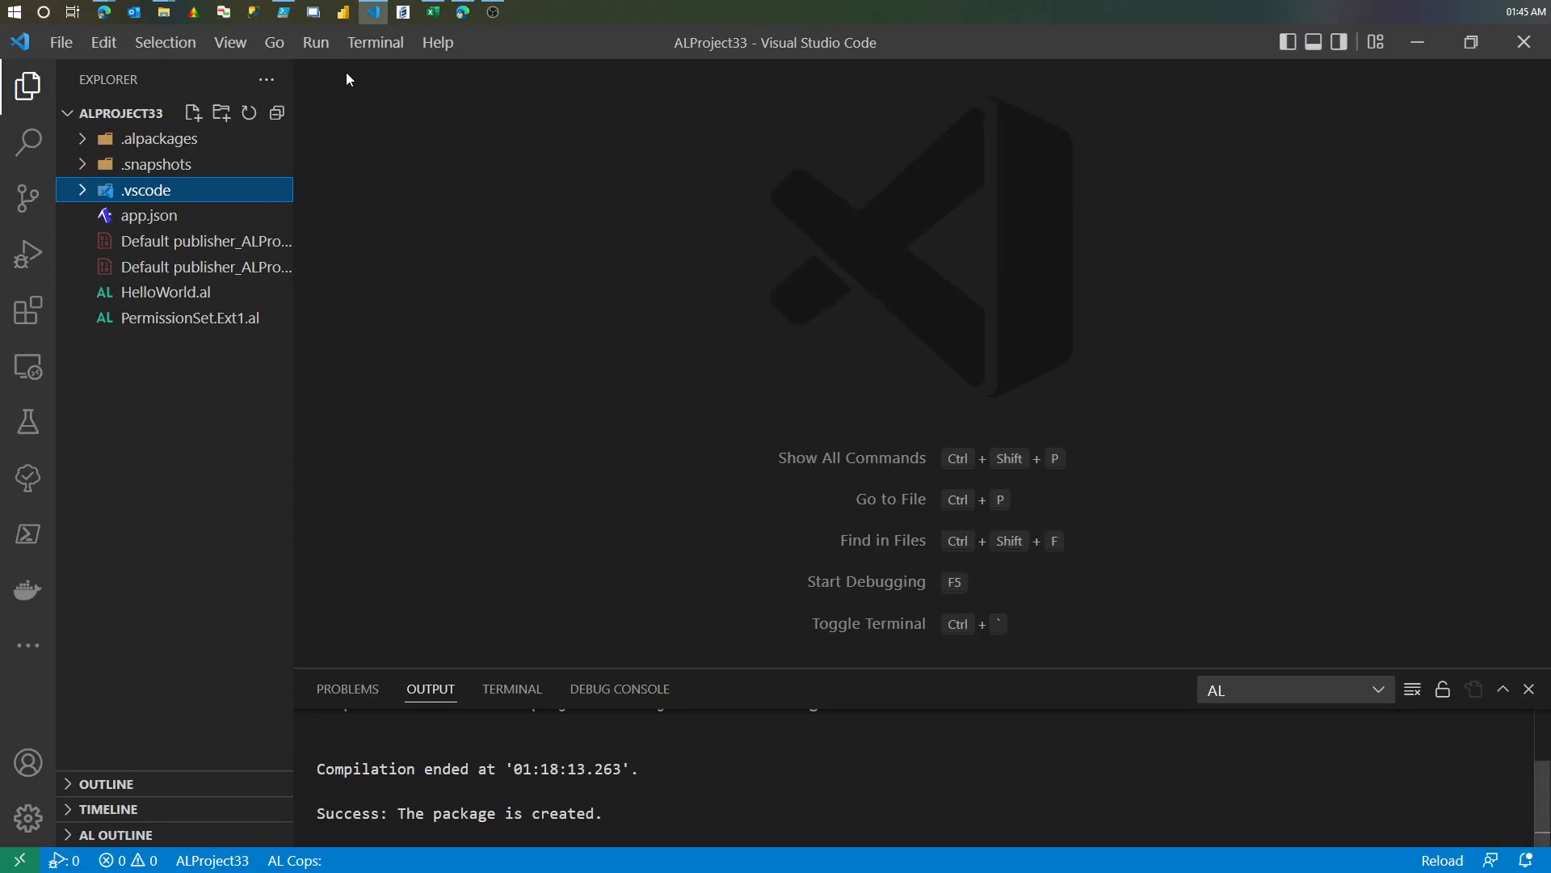
key("ctrl+equal")
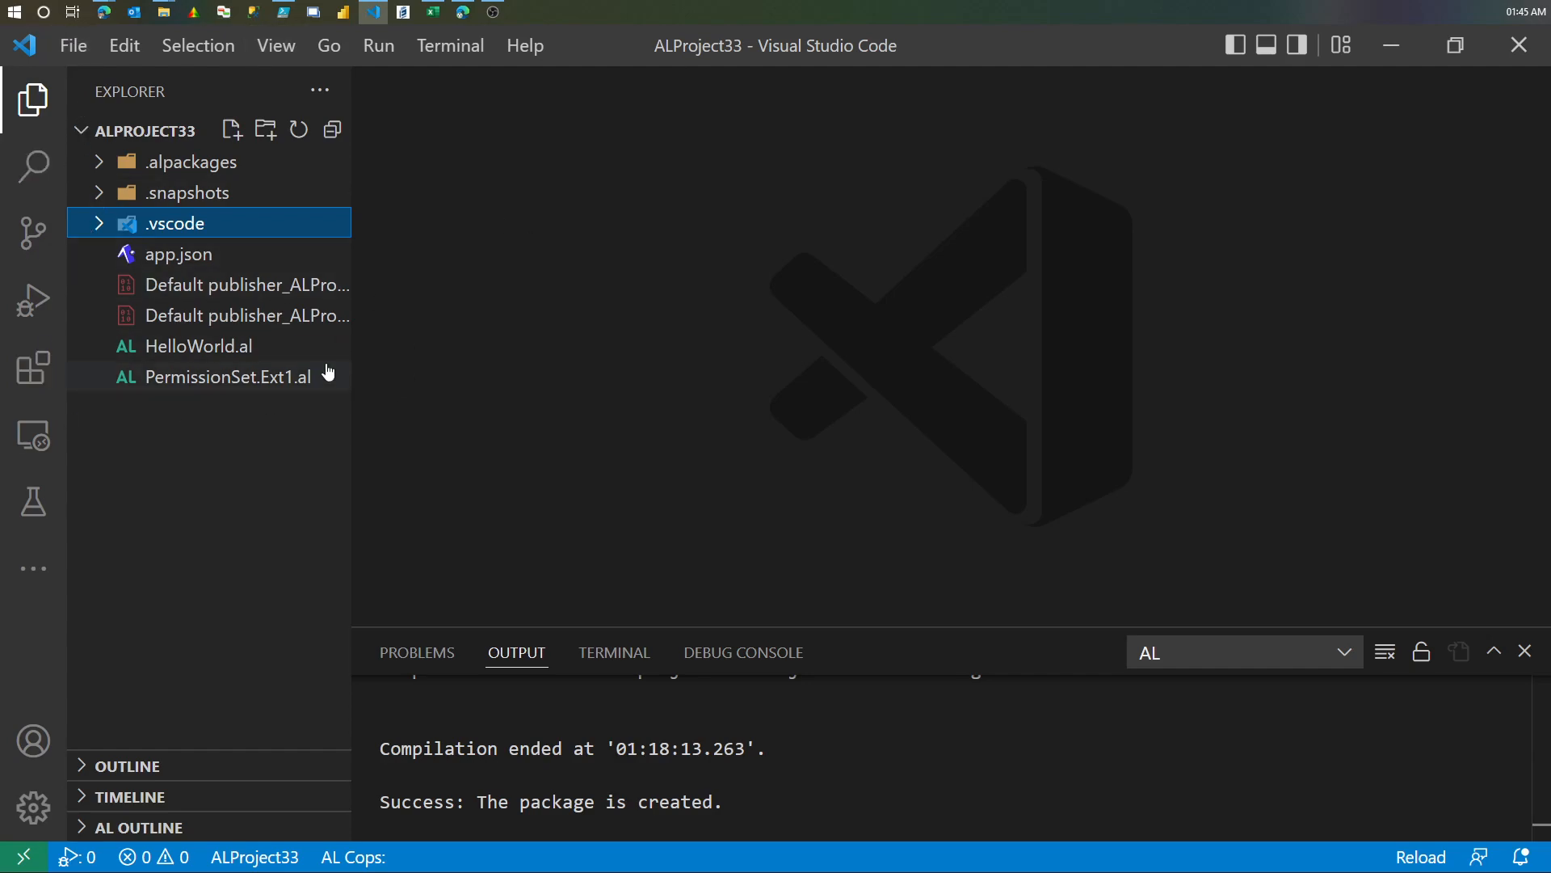
left_click(74, 48)
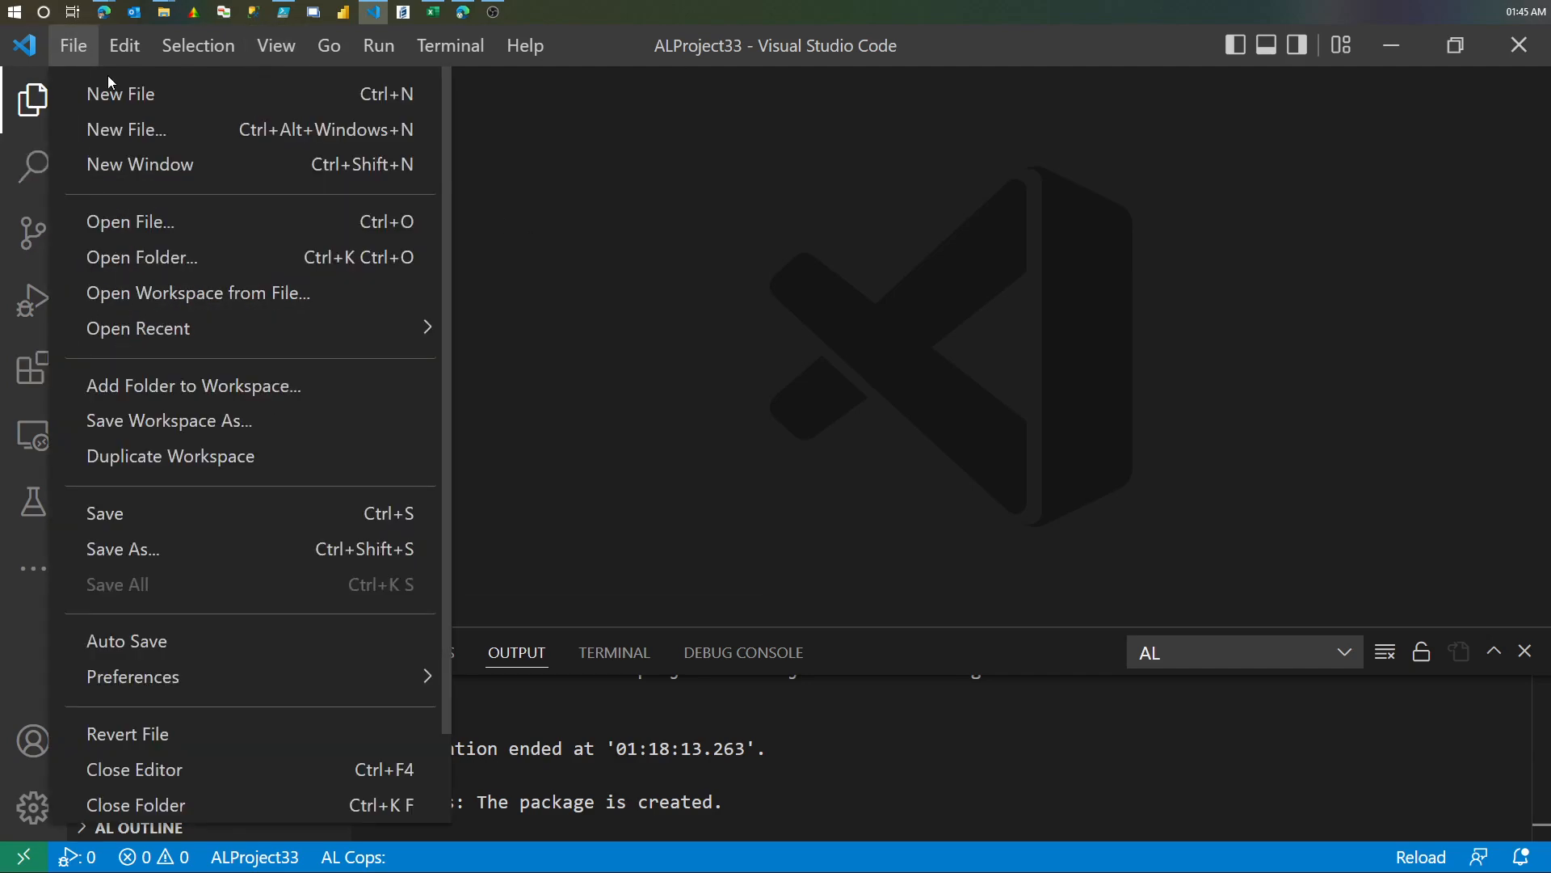
left_click(214, 234)
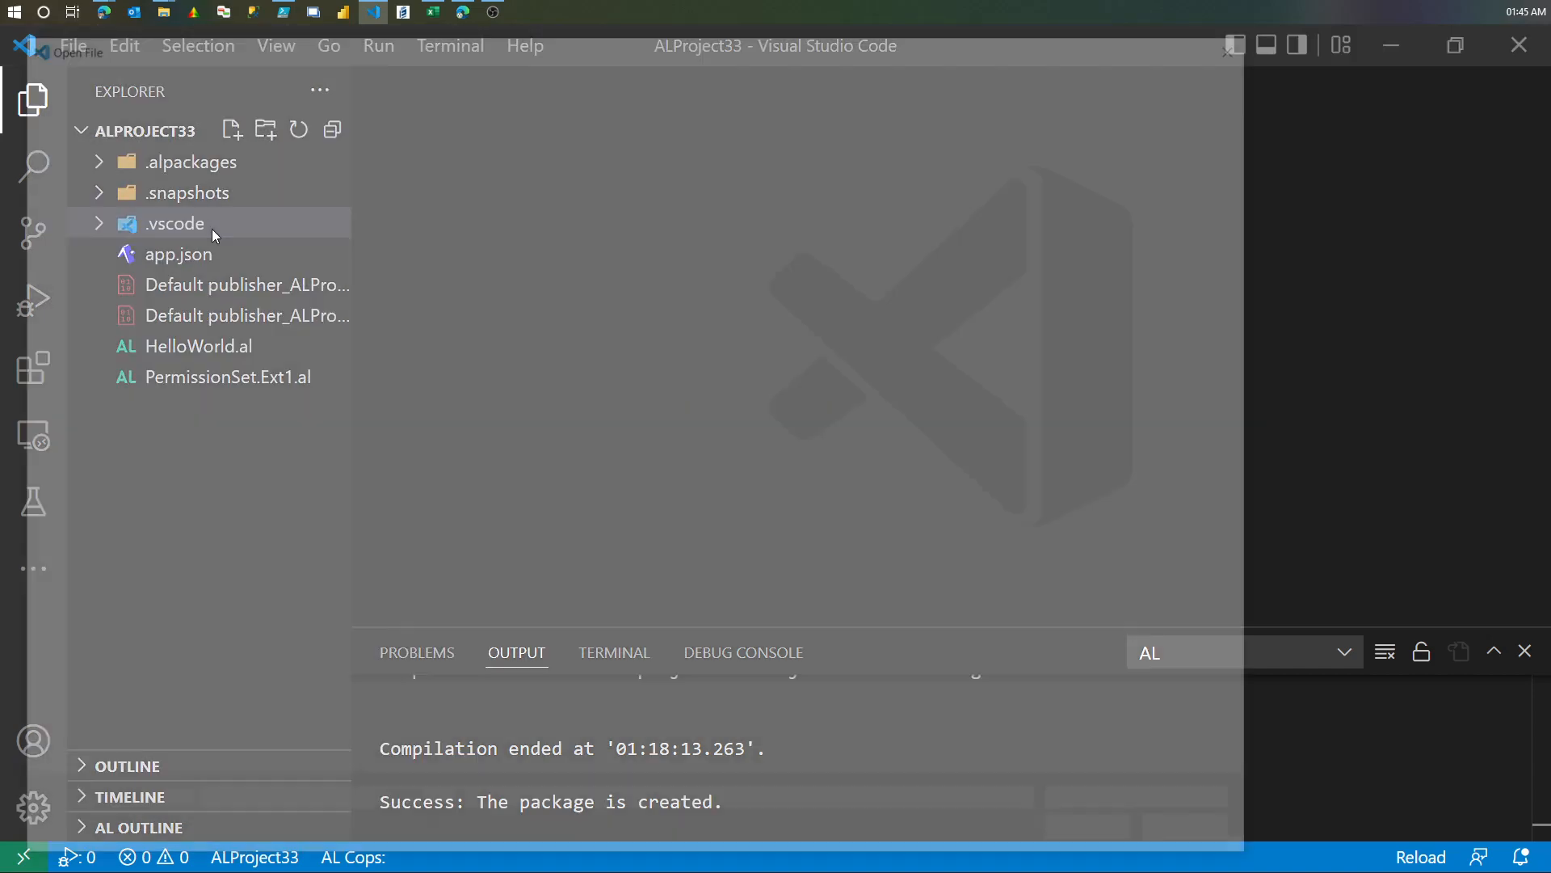
left_click(145, 200)
double_click(420, 259)
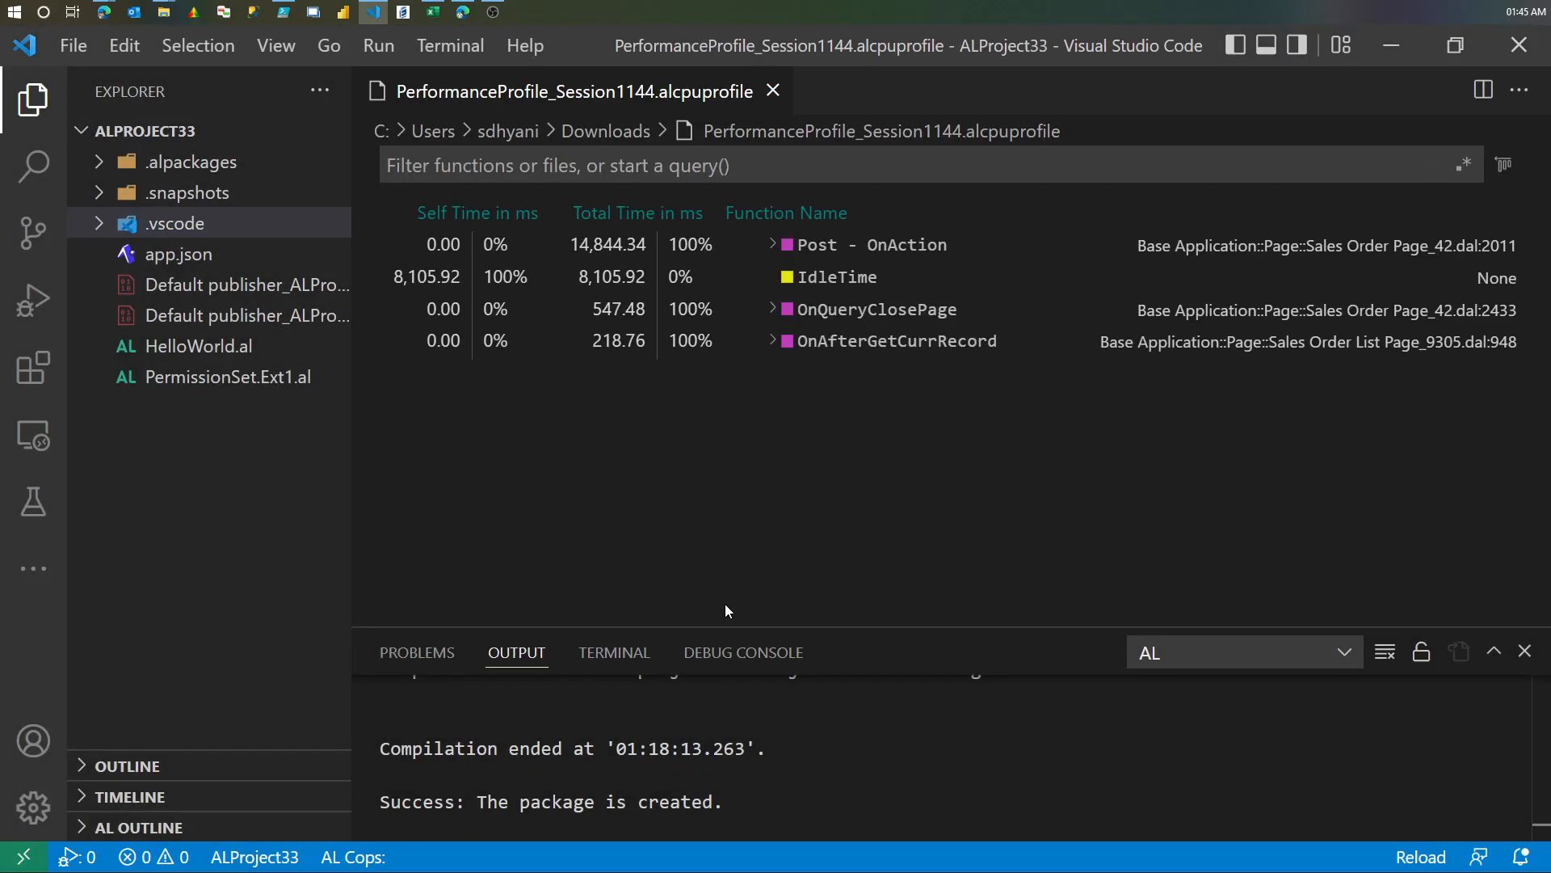
left_click_drag(583, 627, 583, 778)
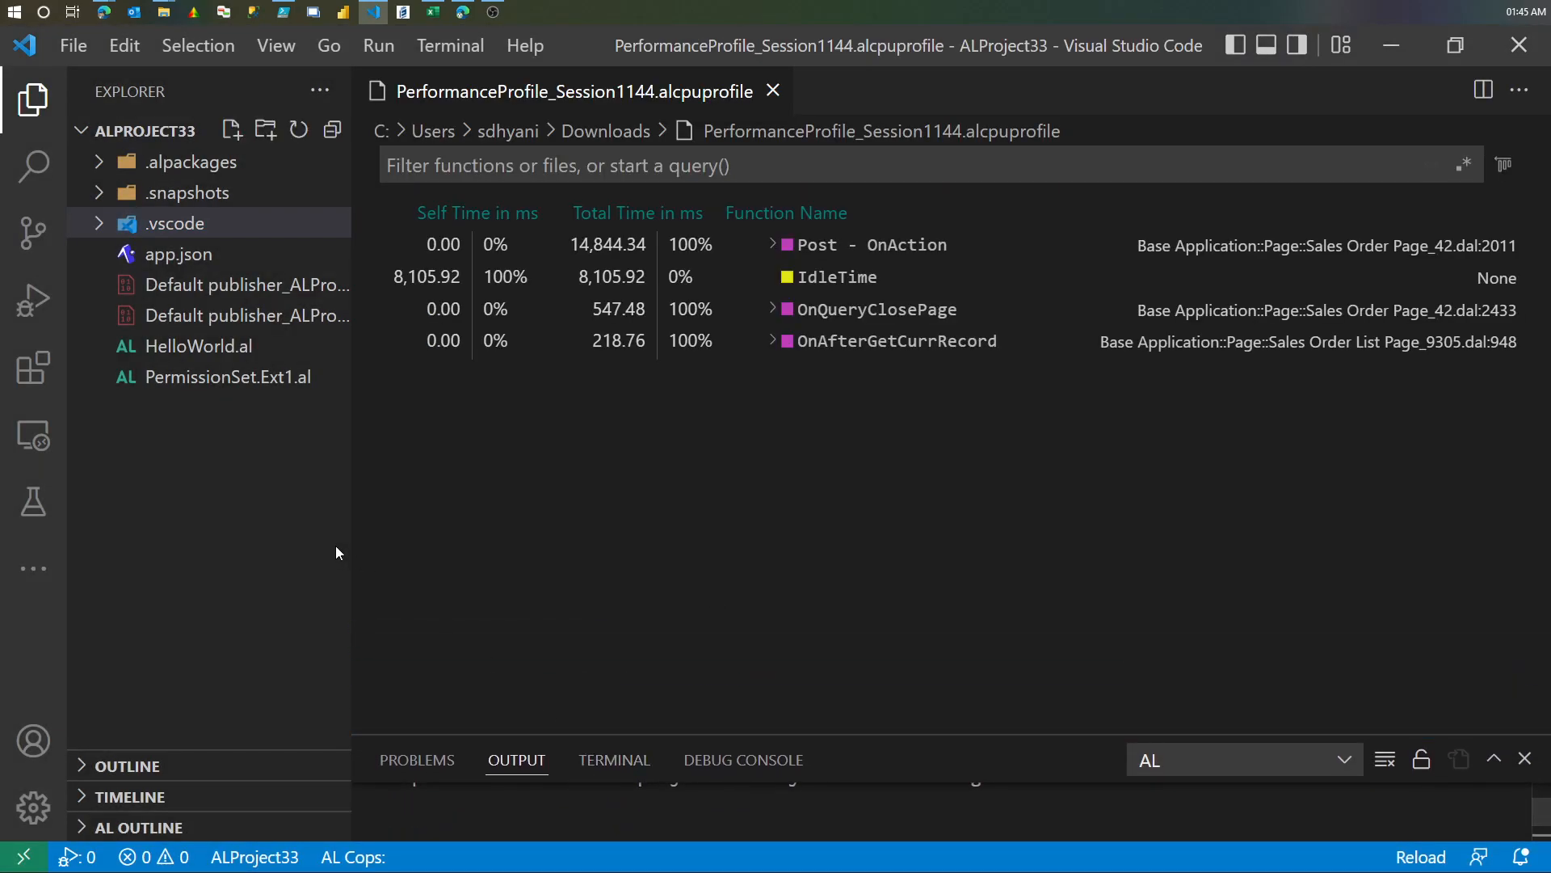
left_click_drag(347, 530, 72, 516)
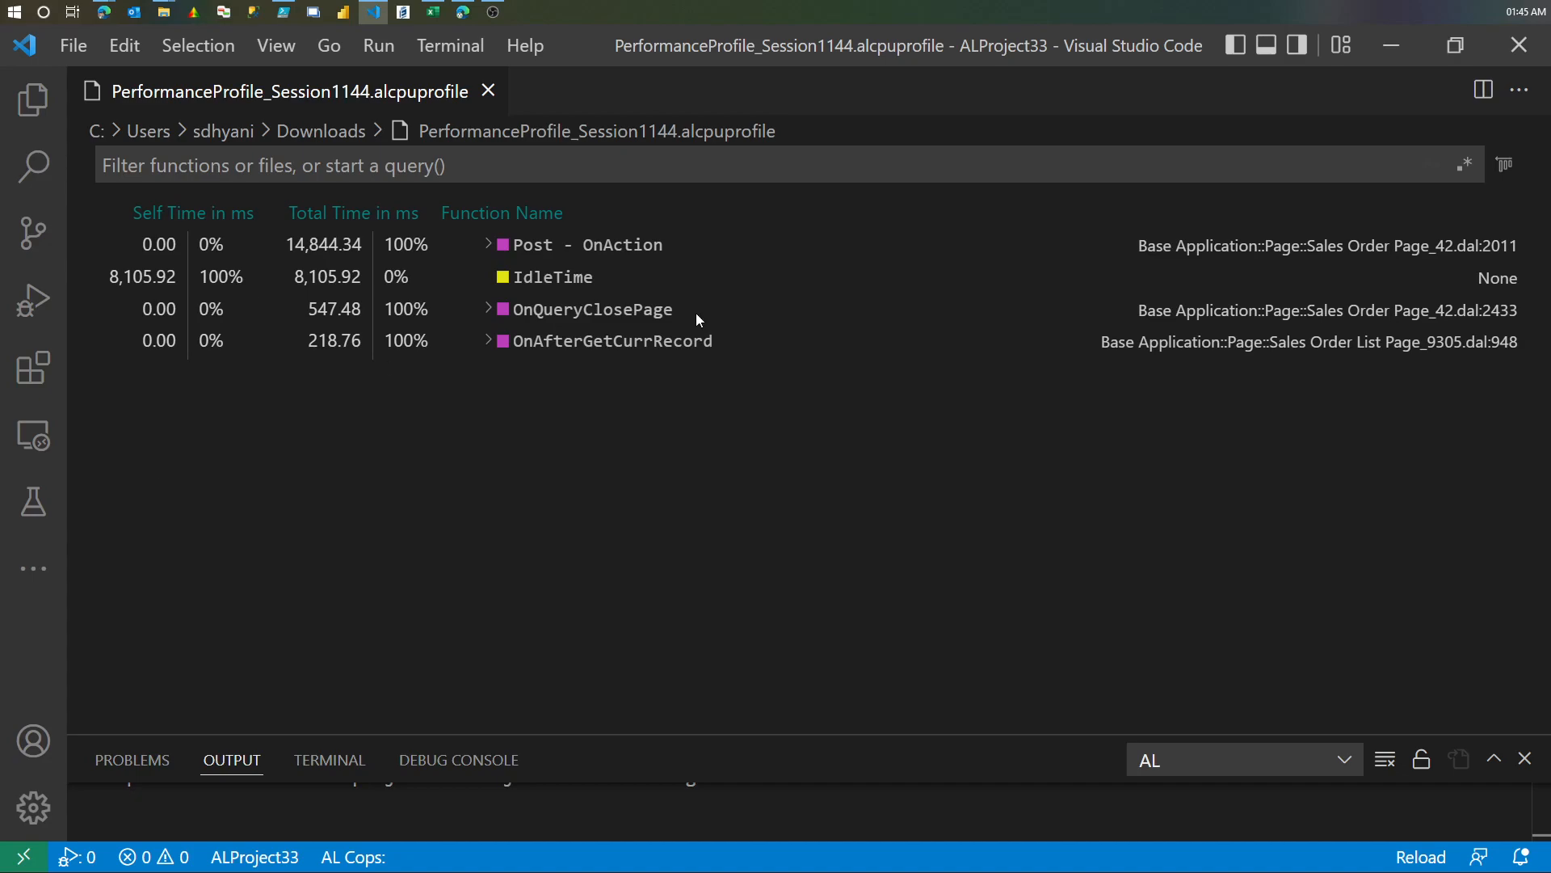
- Expand Post - OnAction, PostSalesOrder and SendToPosting in the opened profile
left_click(487, 245)
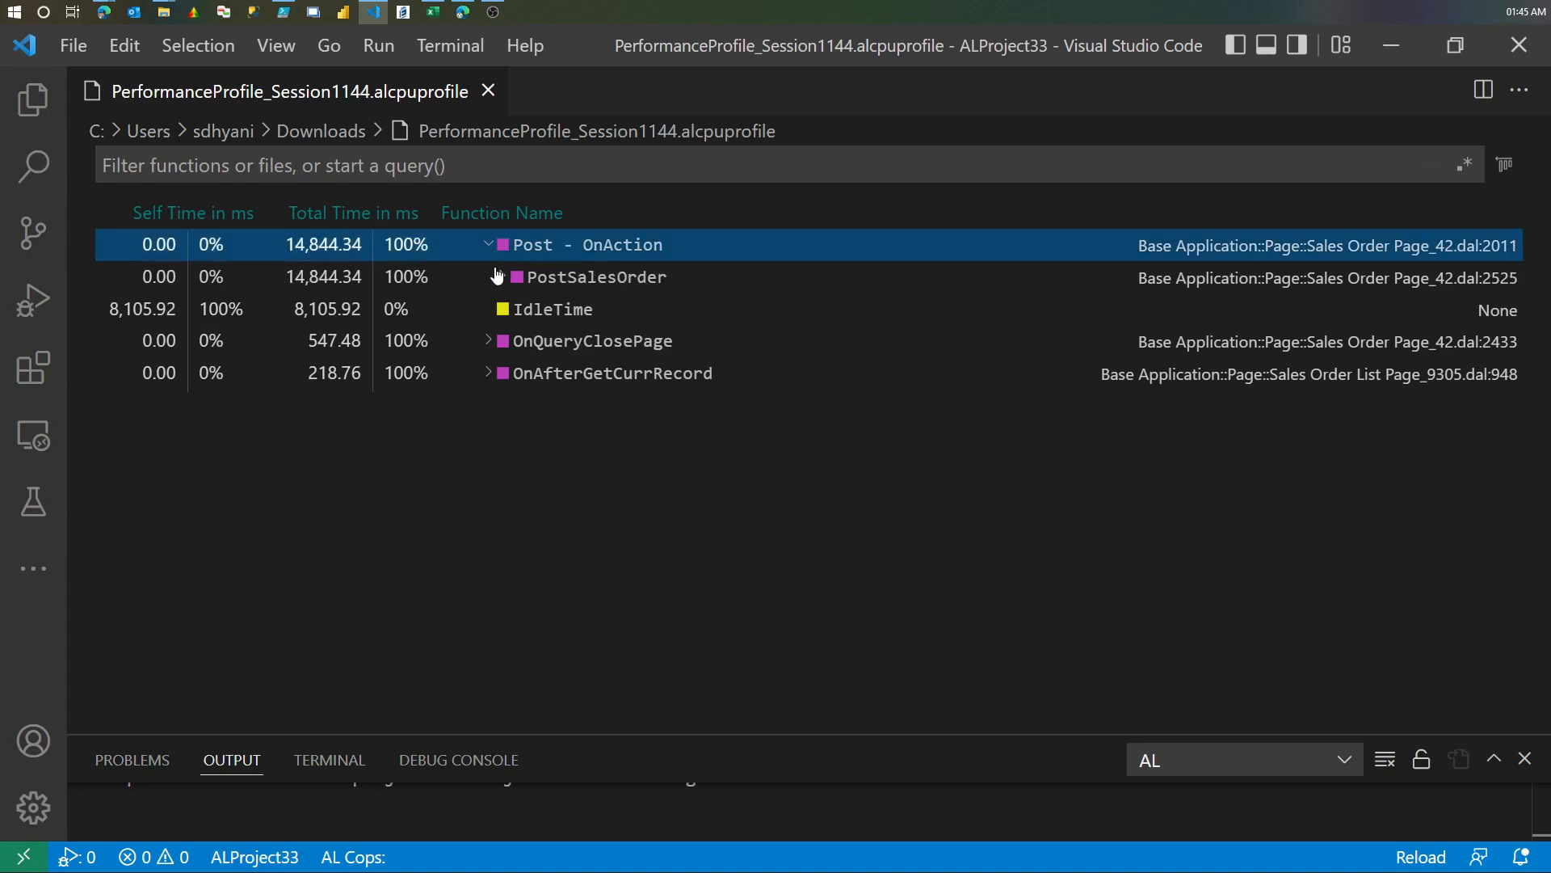
left_click(503, 276)
left_click(516, 309)
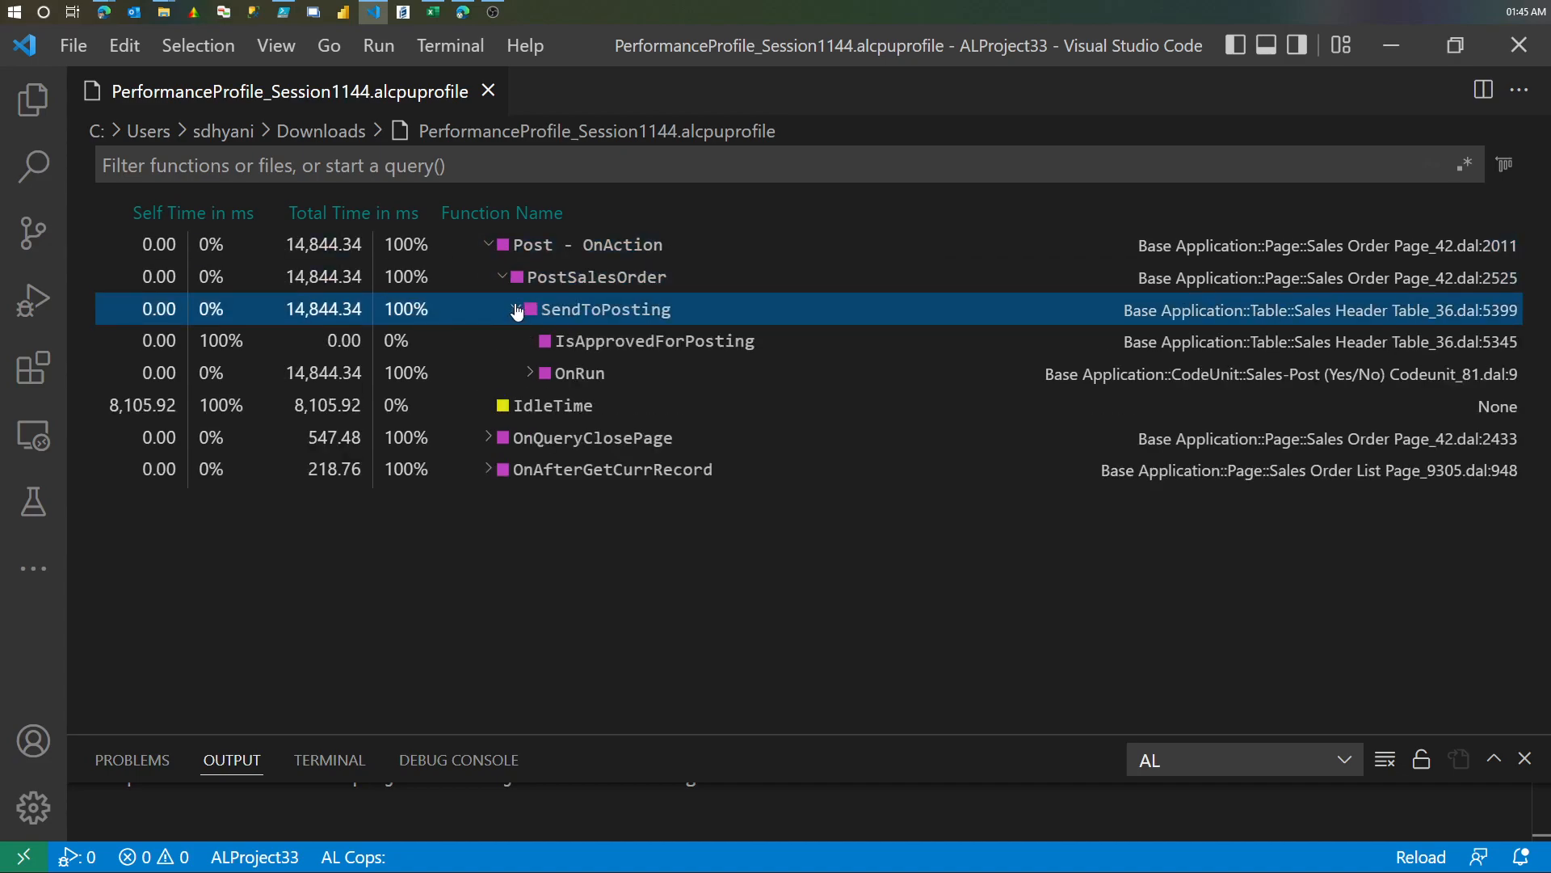
- Show the profile as a function list sorted by self time and expand CheckUpdatesDisabled and OnAfterModifySalesHeader
left_click(1502, 165)
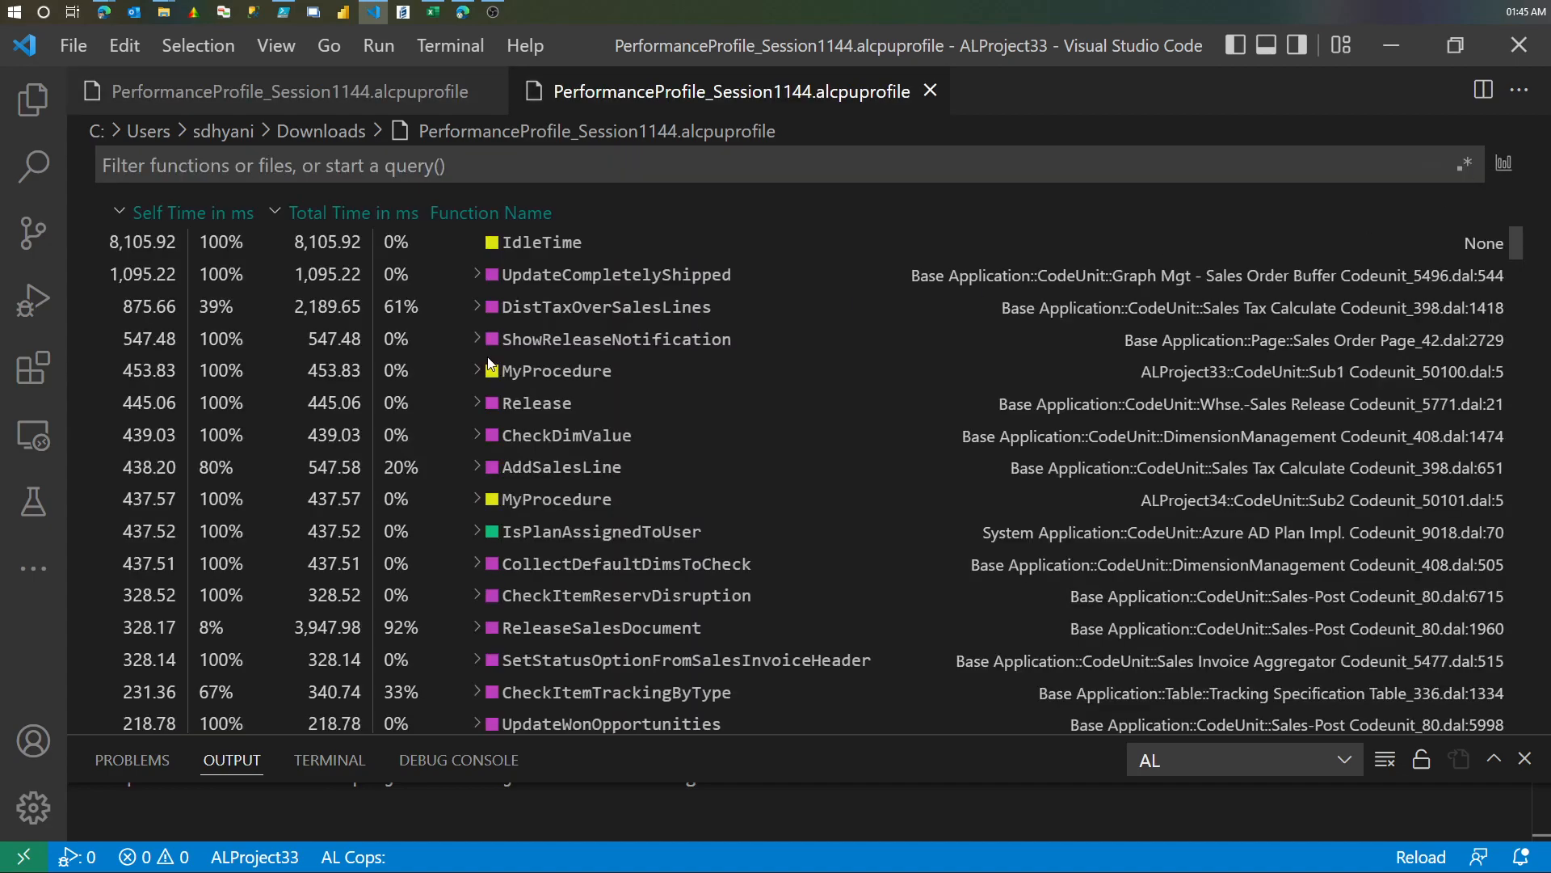
scroll(491, 364, "down", 9)
scroll(490, 364, "down", 2)
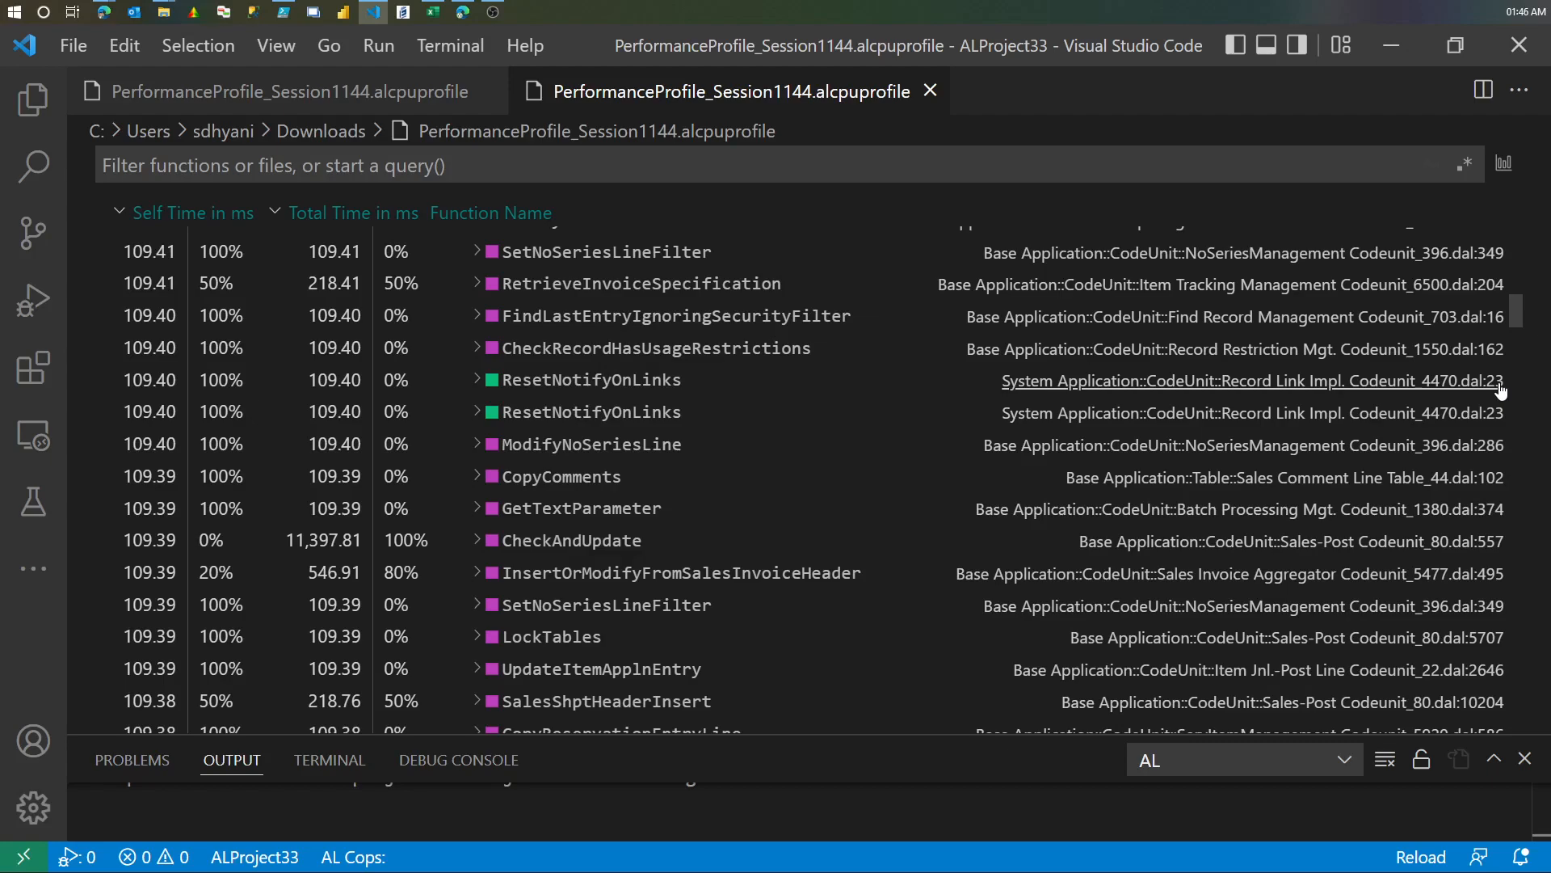
scroll(794, 439, "down", 10)
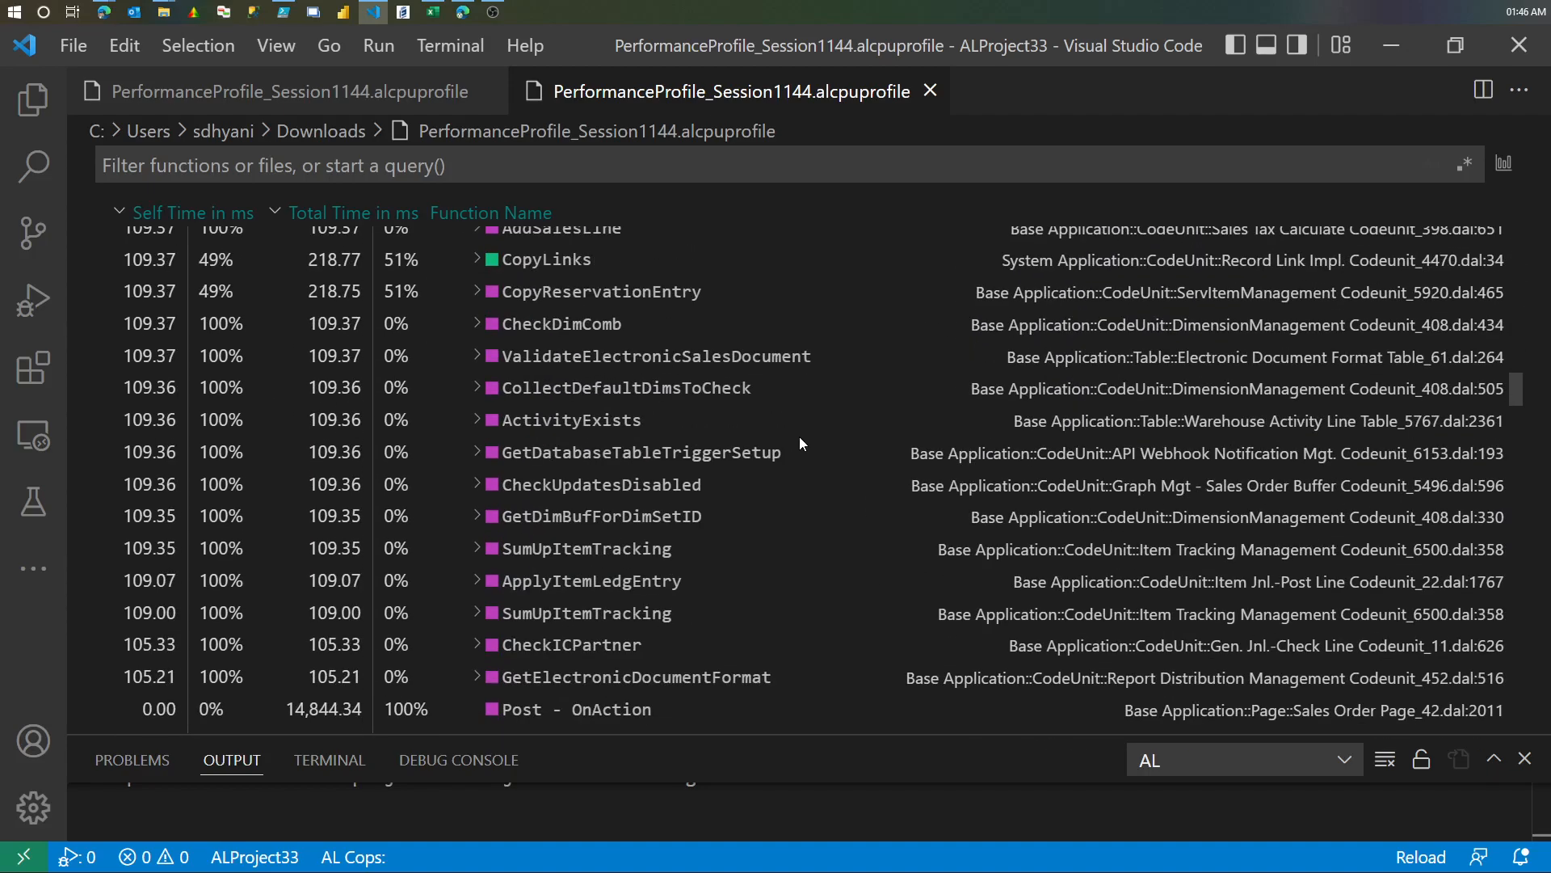
left_click(475, 485)
left_click(492, 517)
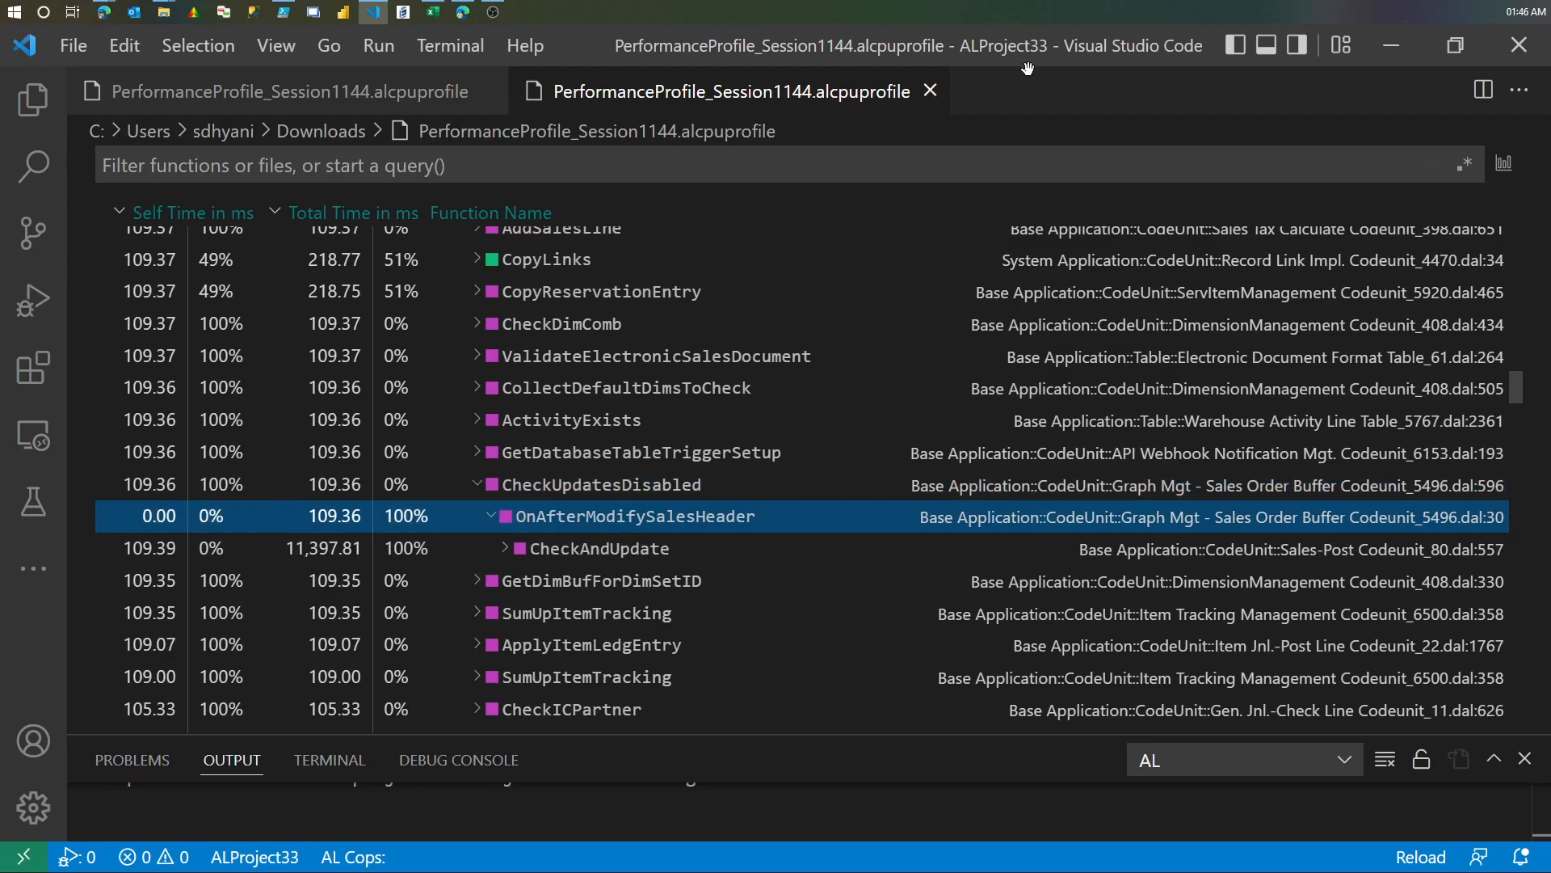
- Switch to Business Central, search for "perform", open the Performance Profiler to check its upload option, and return to Sales Orders
left_click(1393, 45)
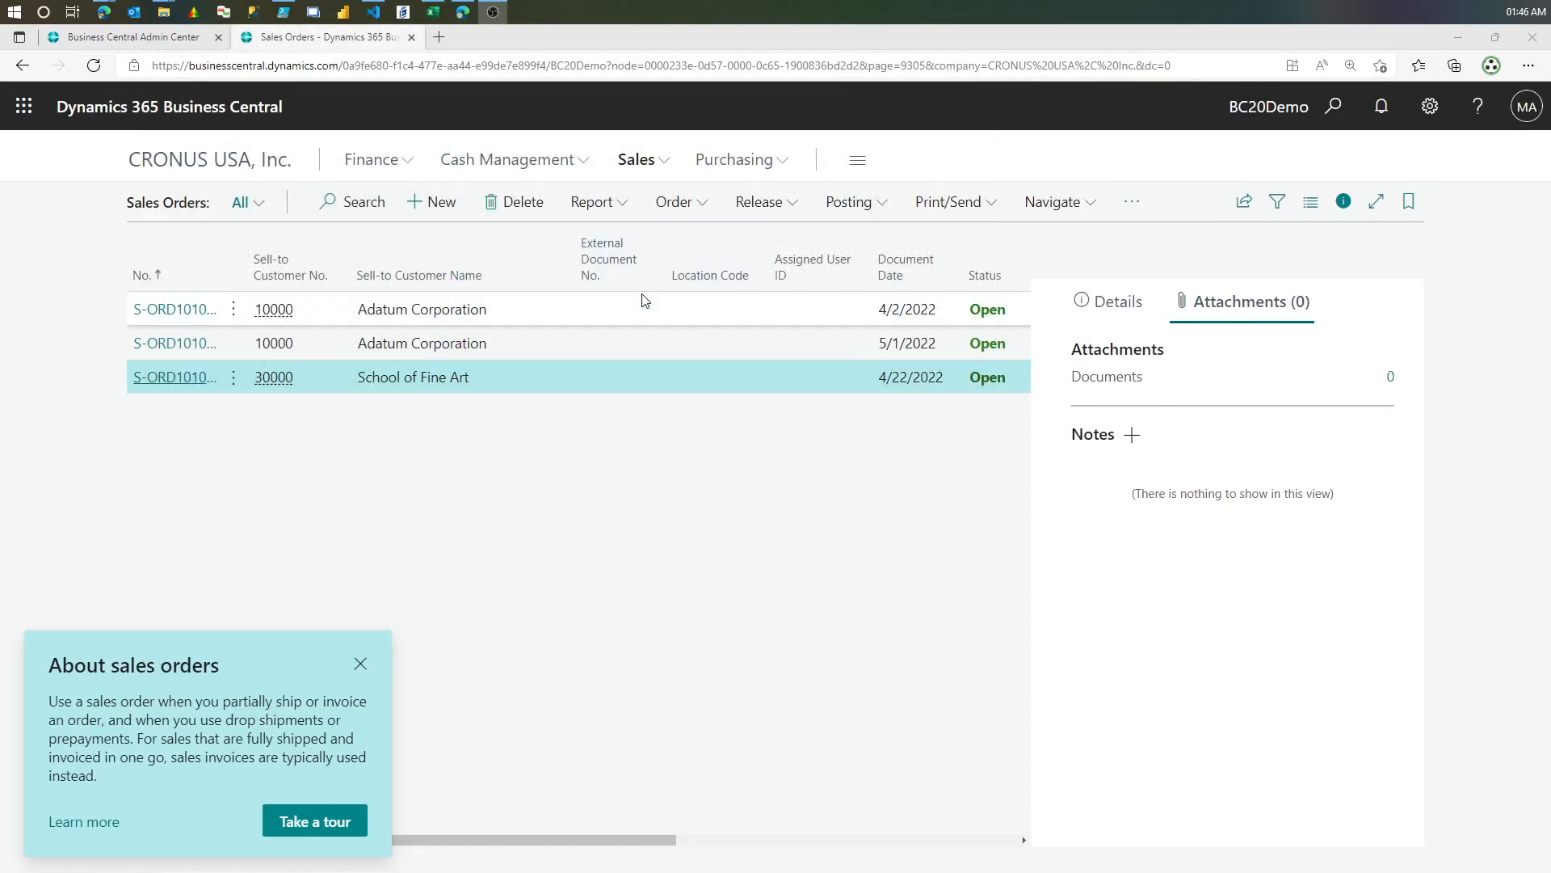
left_click(1334, 106)
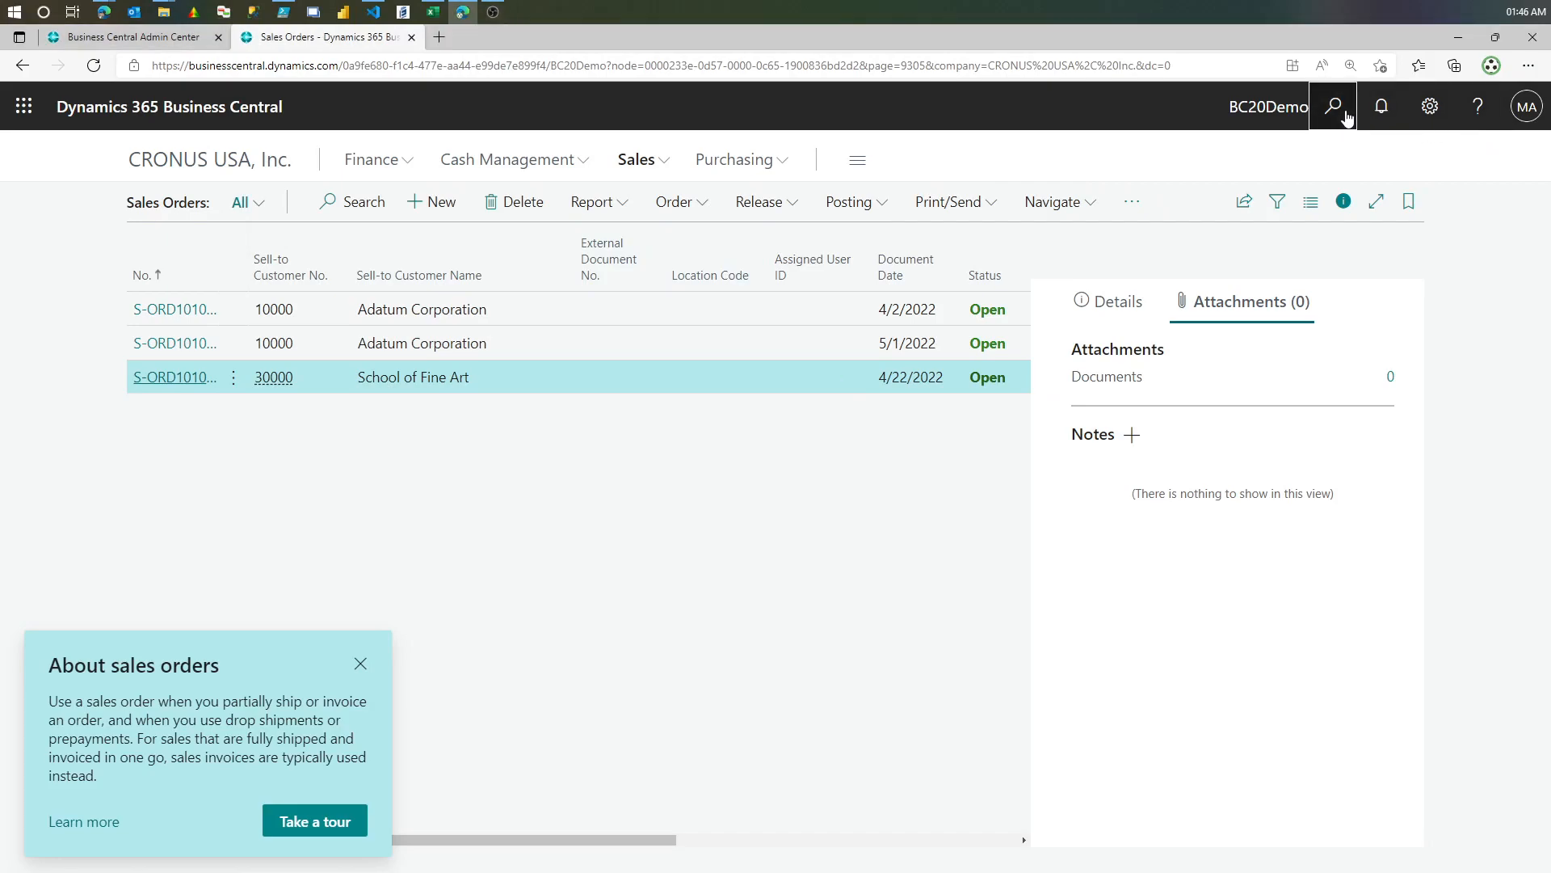
type("perform")
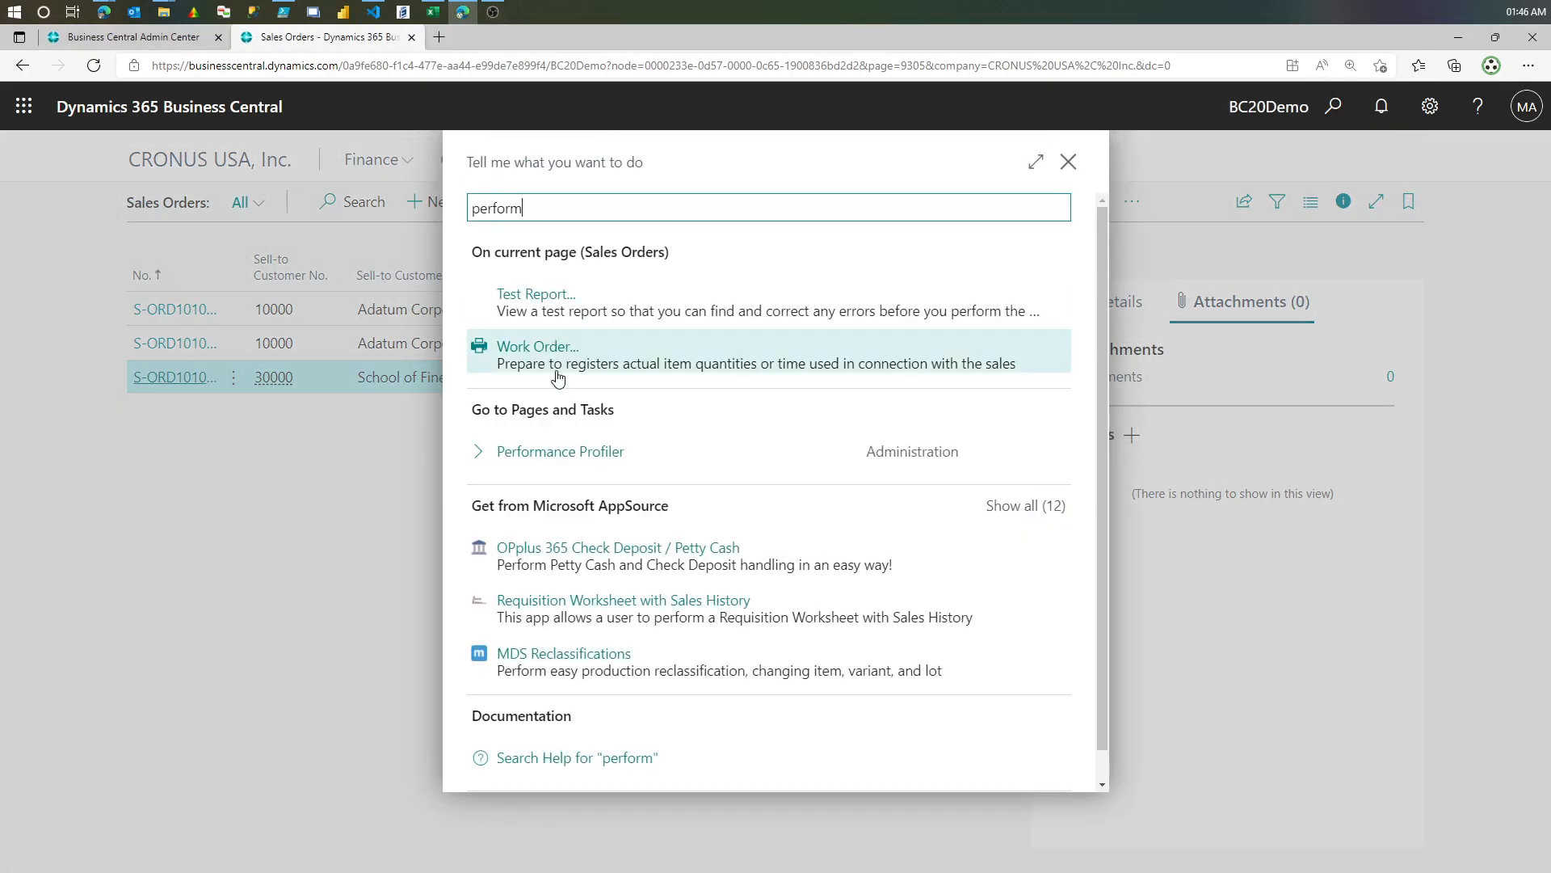
left_click(580, 452)
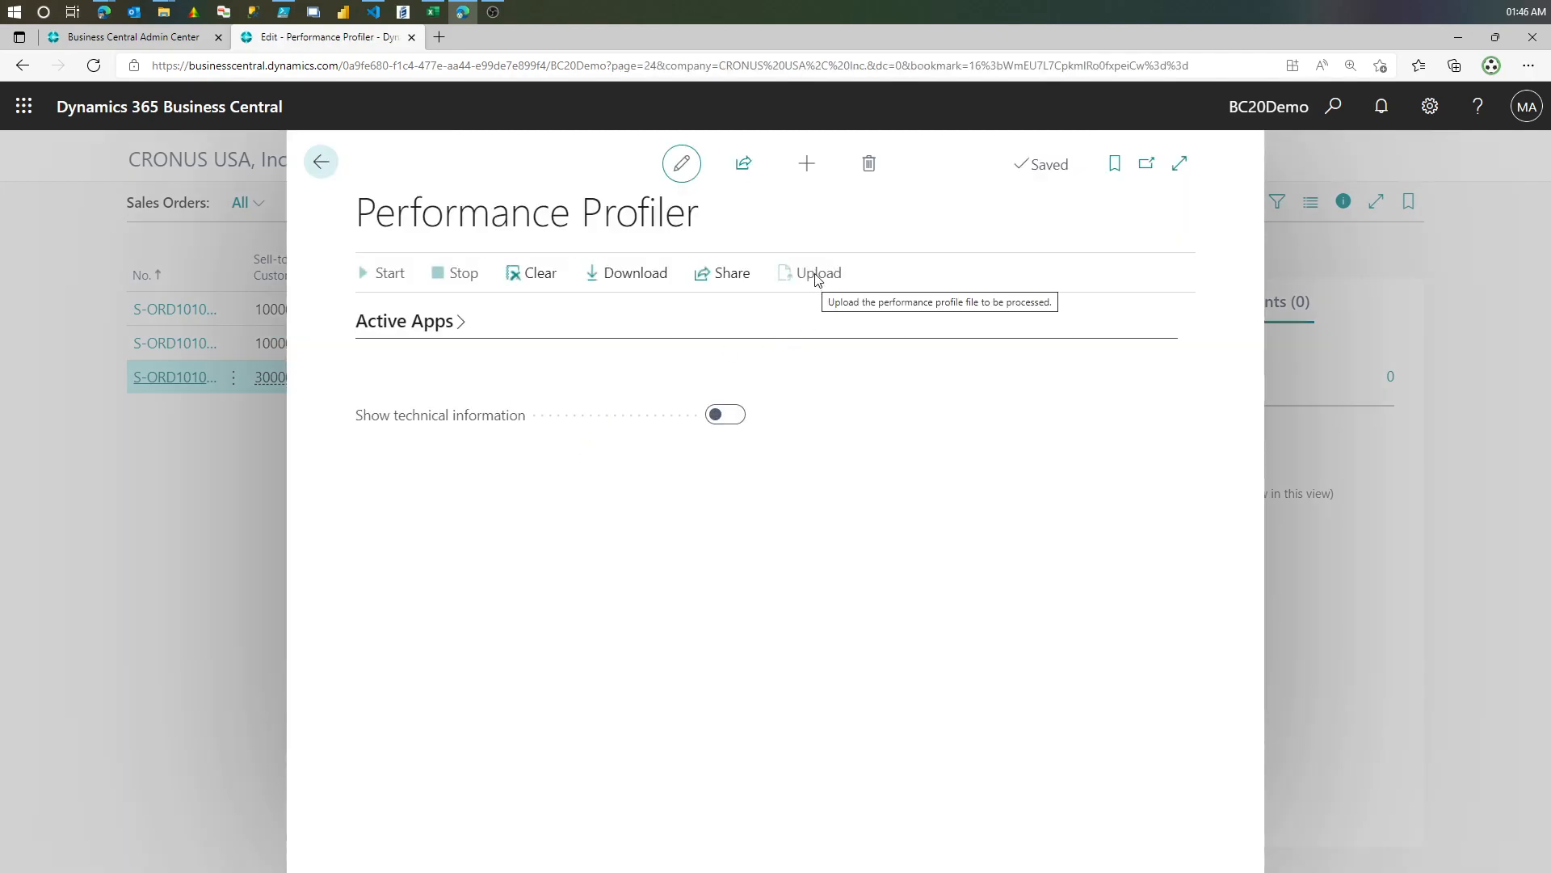
left_click(320, 163)
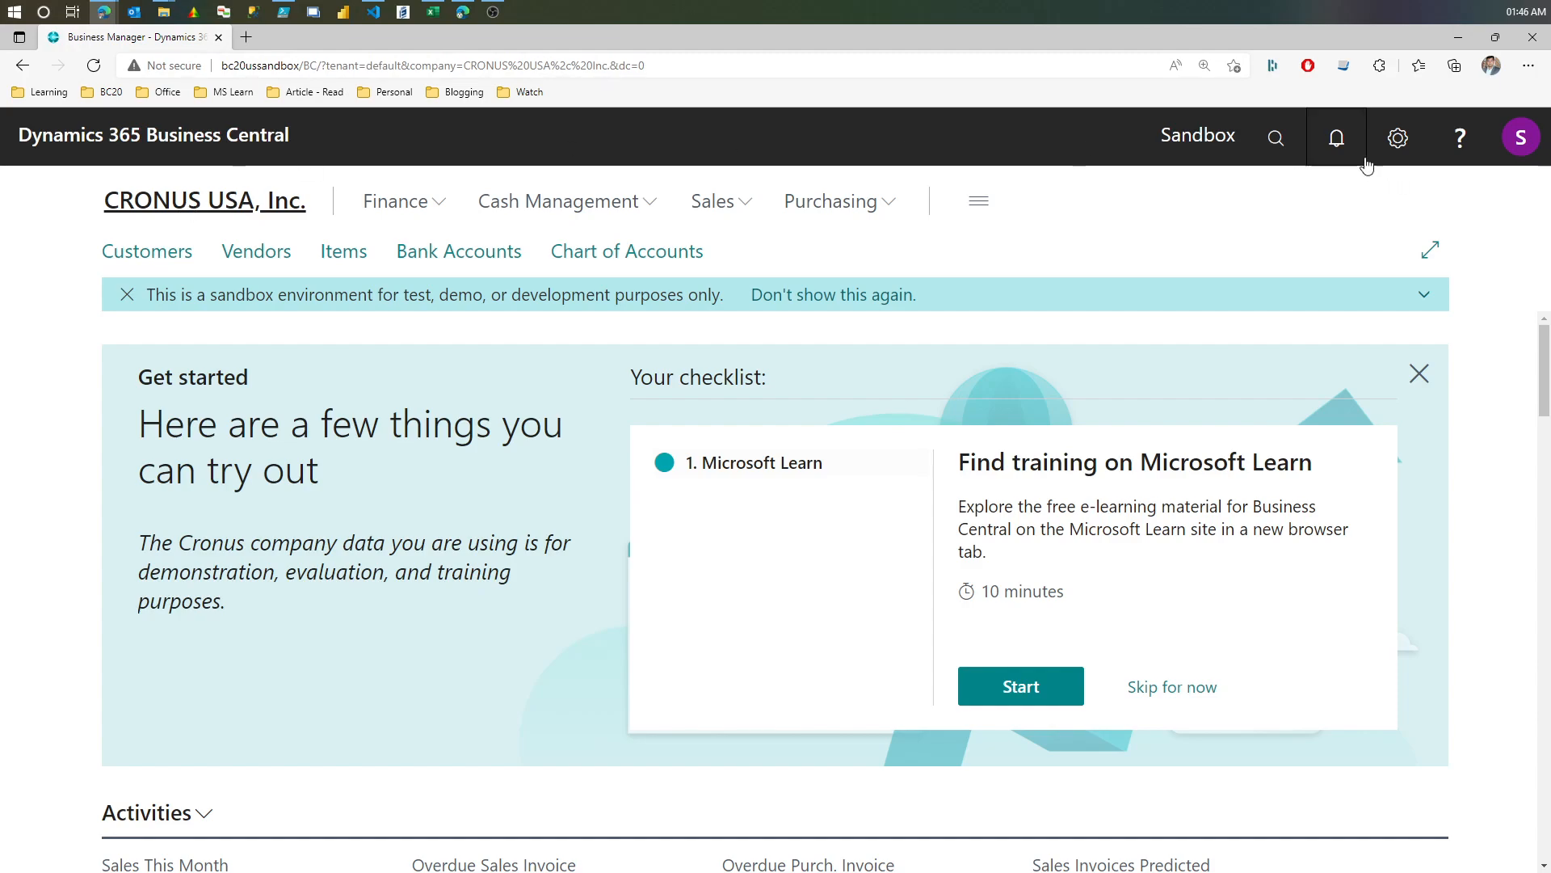
- In the Sandbox environment, open Analyze performance from the troubleshooting section of Help & Support and maximize the profiler window
left_click(1457, 139)
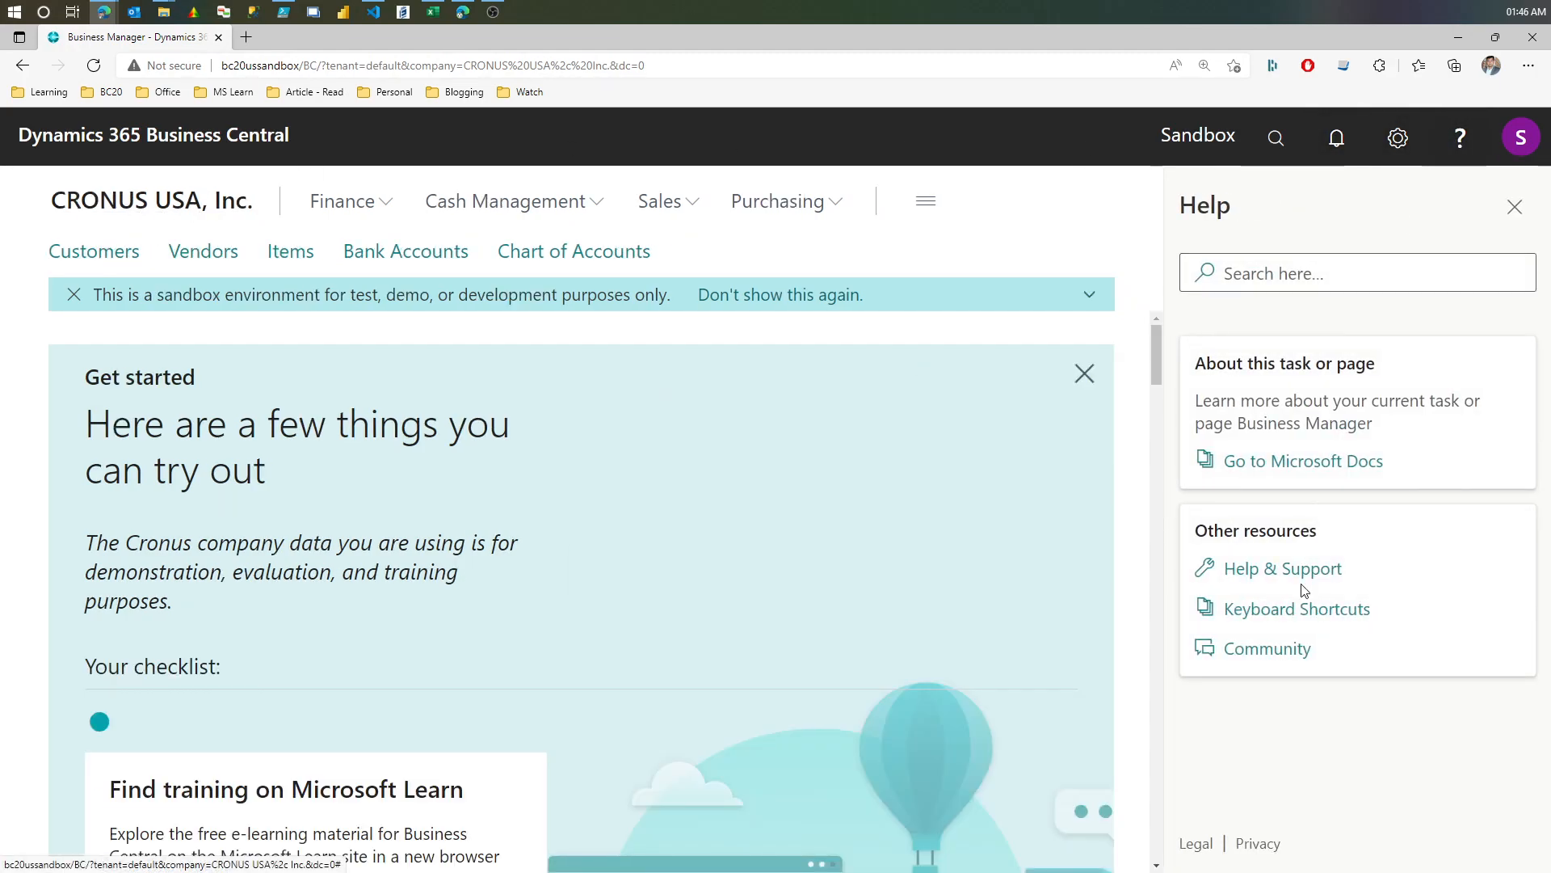
scroll(1286, 717, "down", 2)
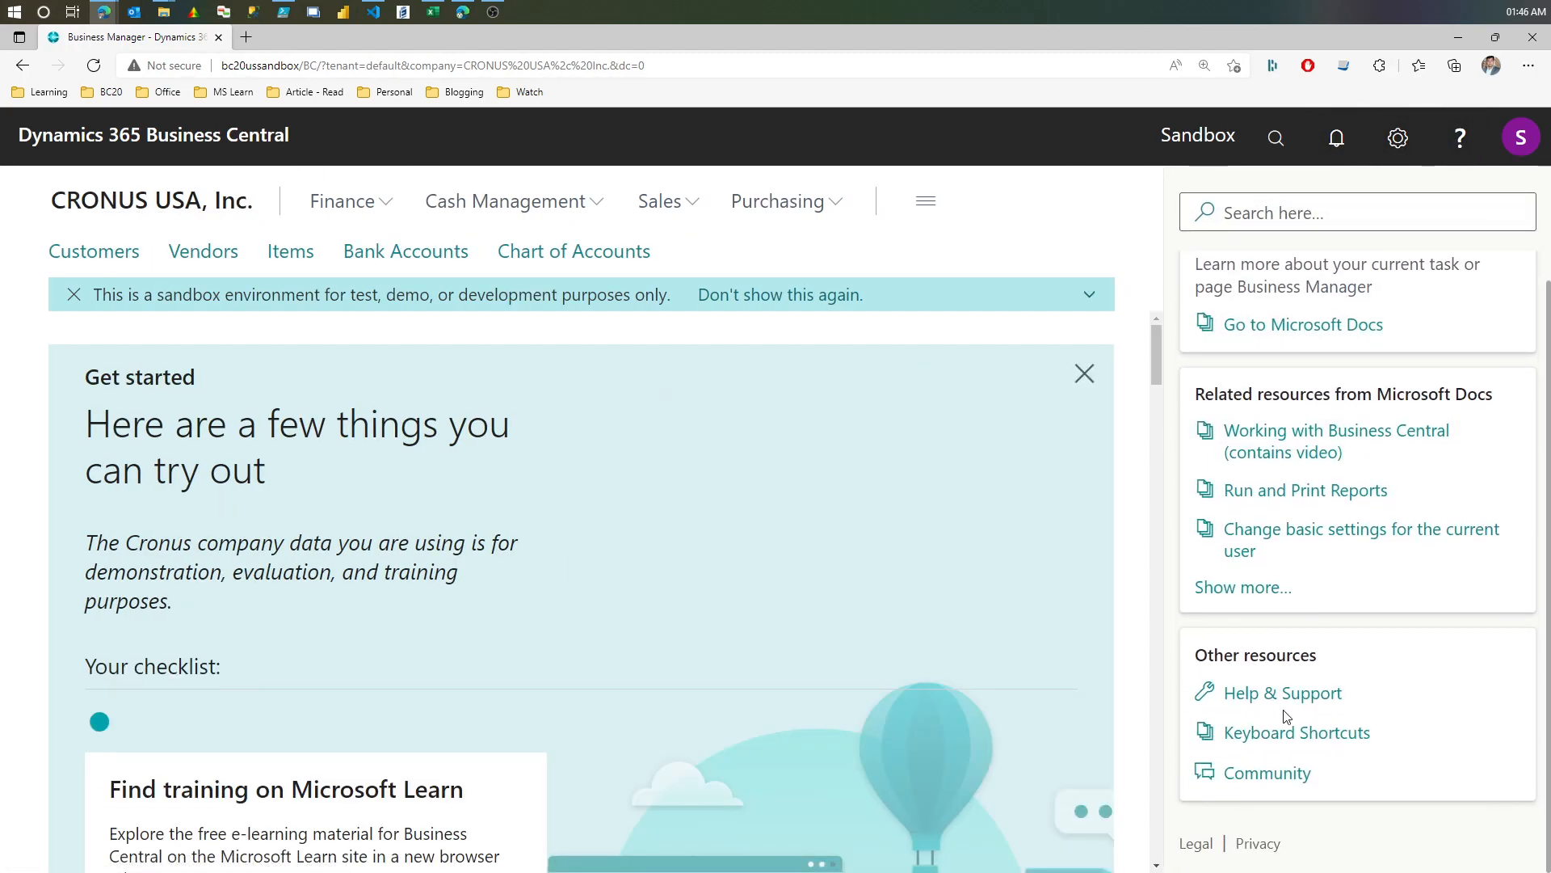
left_click(1290, 693)
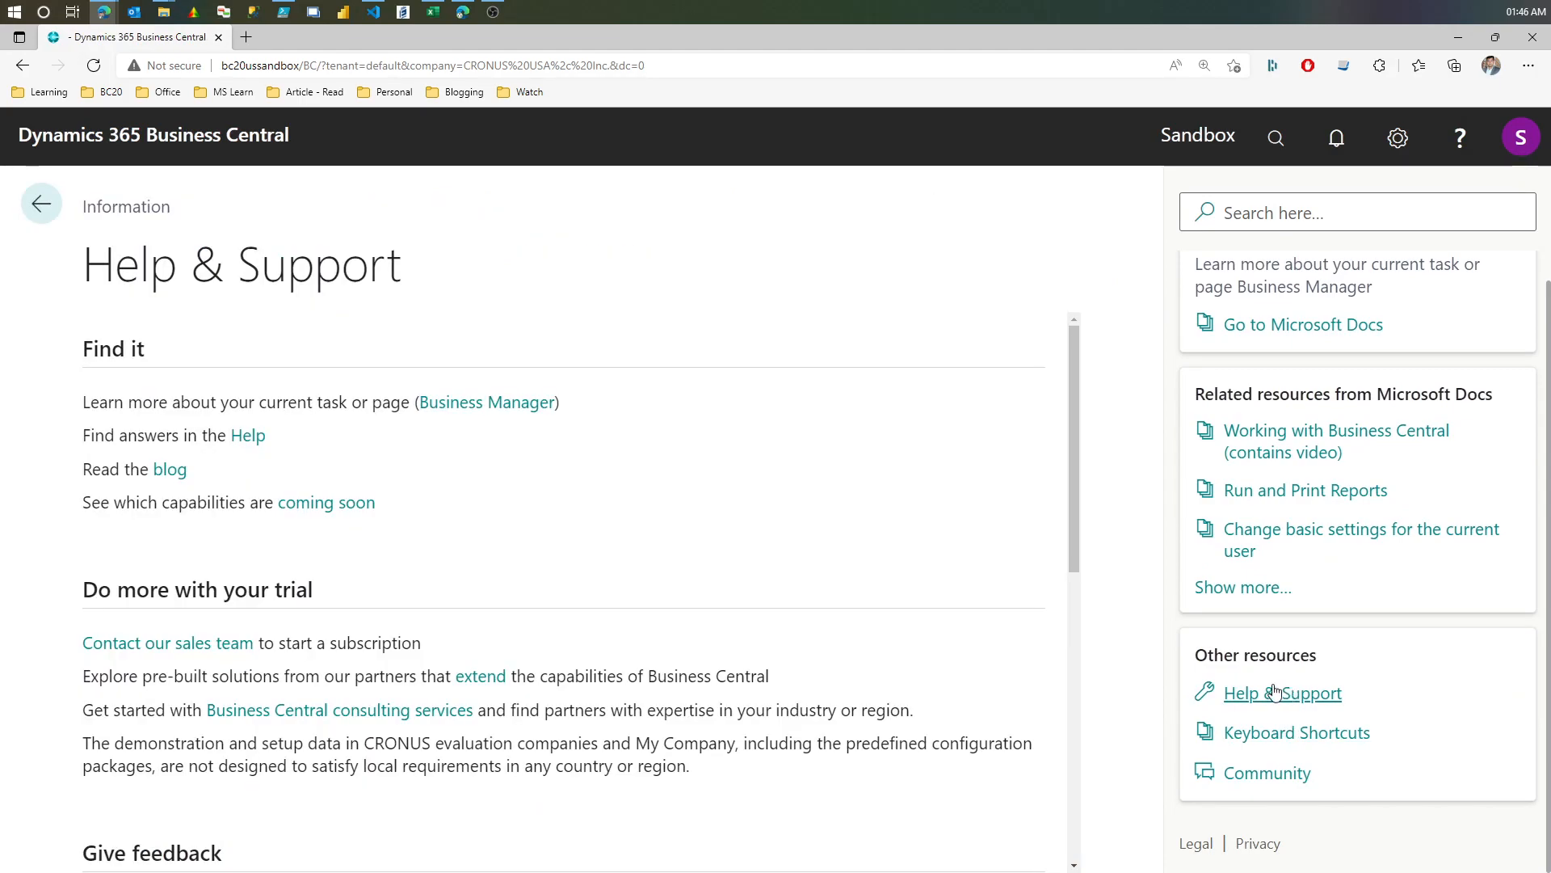
scroll(450, 561, "down", 5)
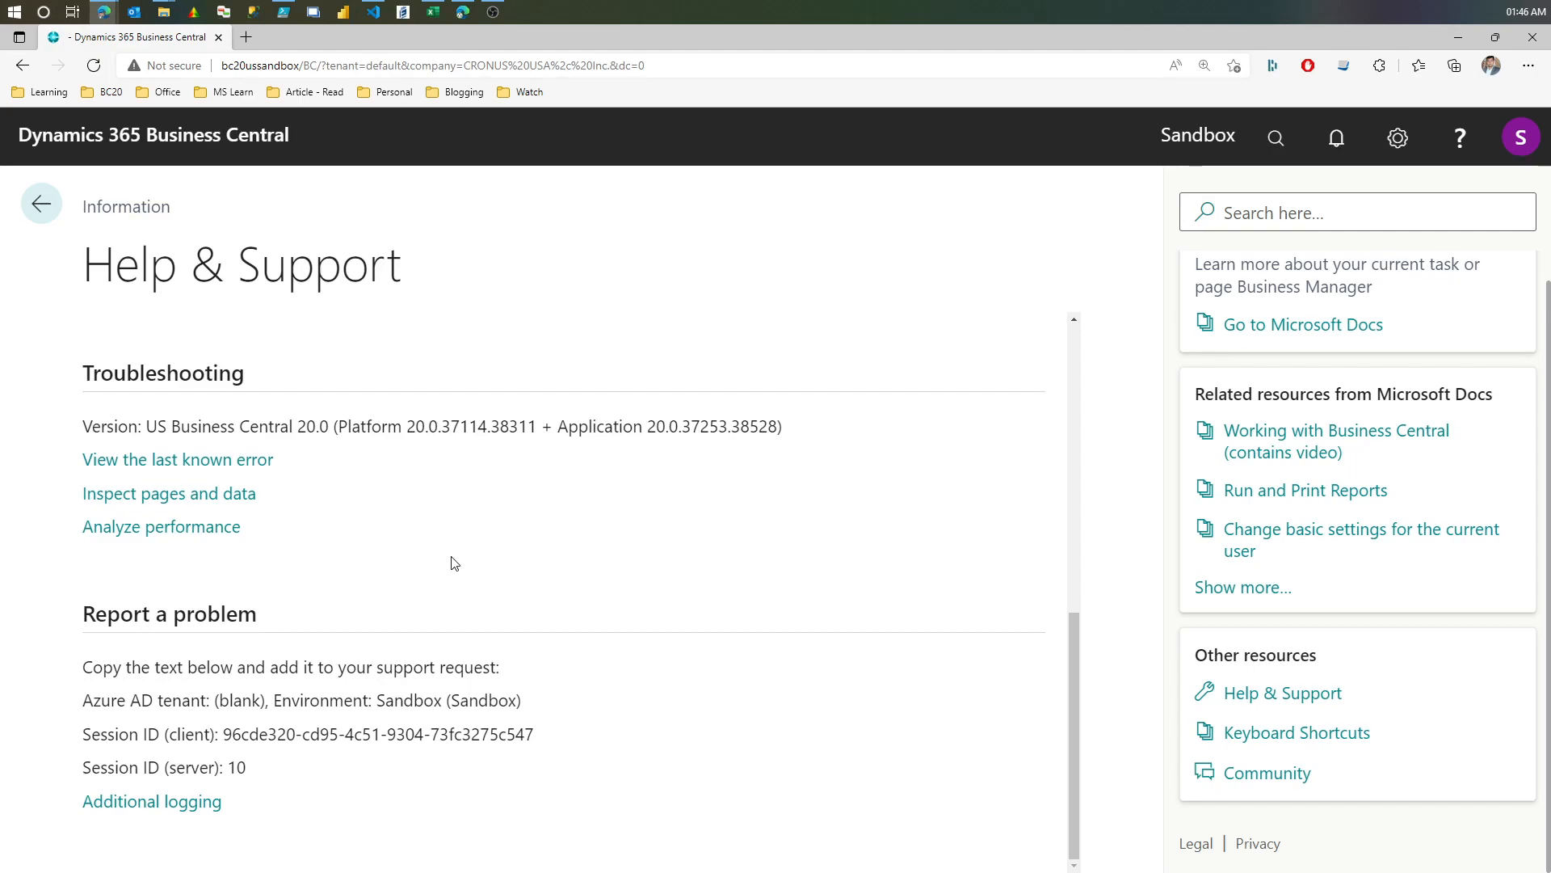
left_click(165, 525)
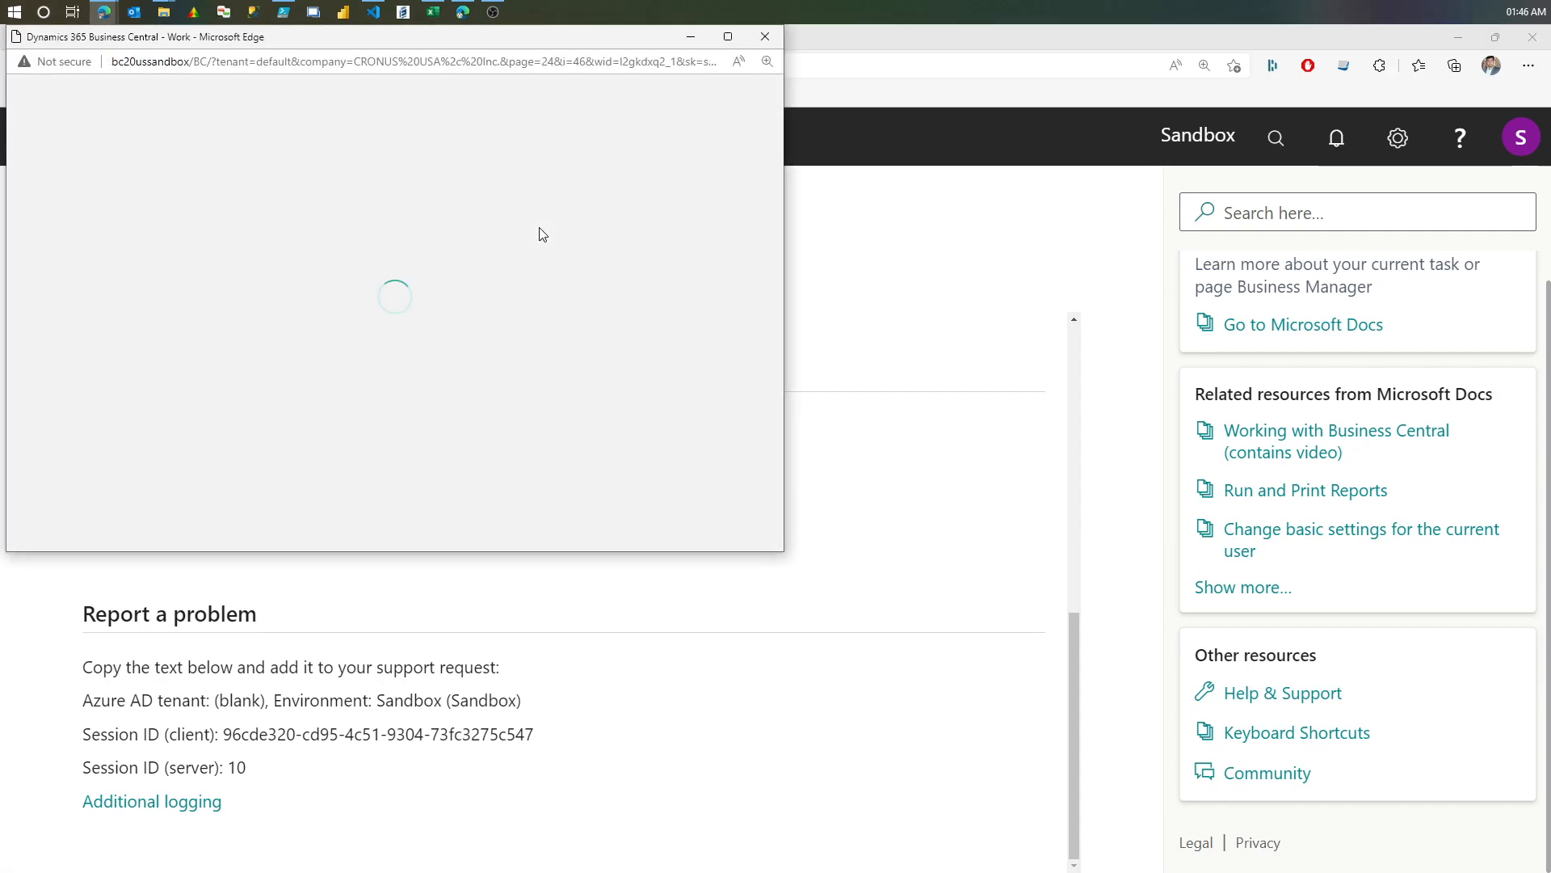
left_click(728, 37)
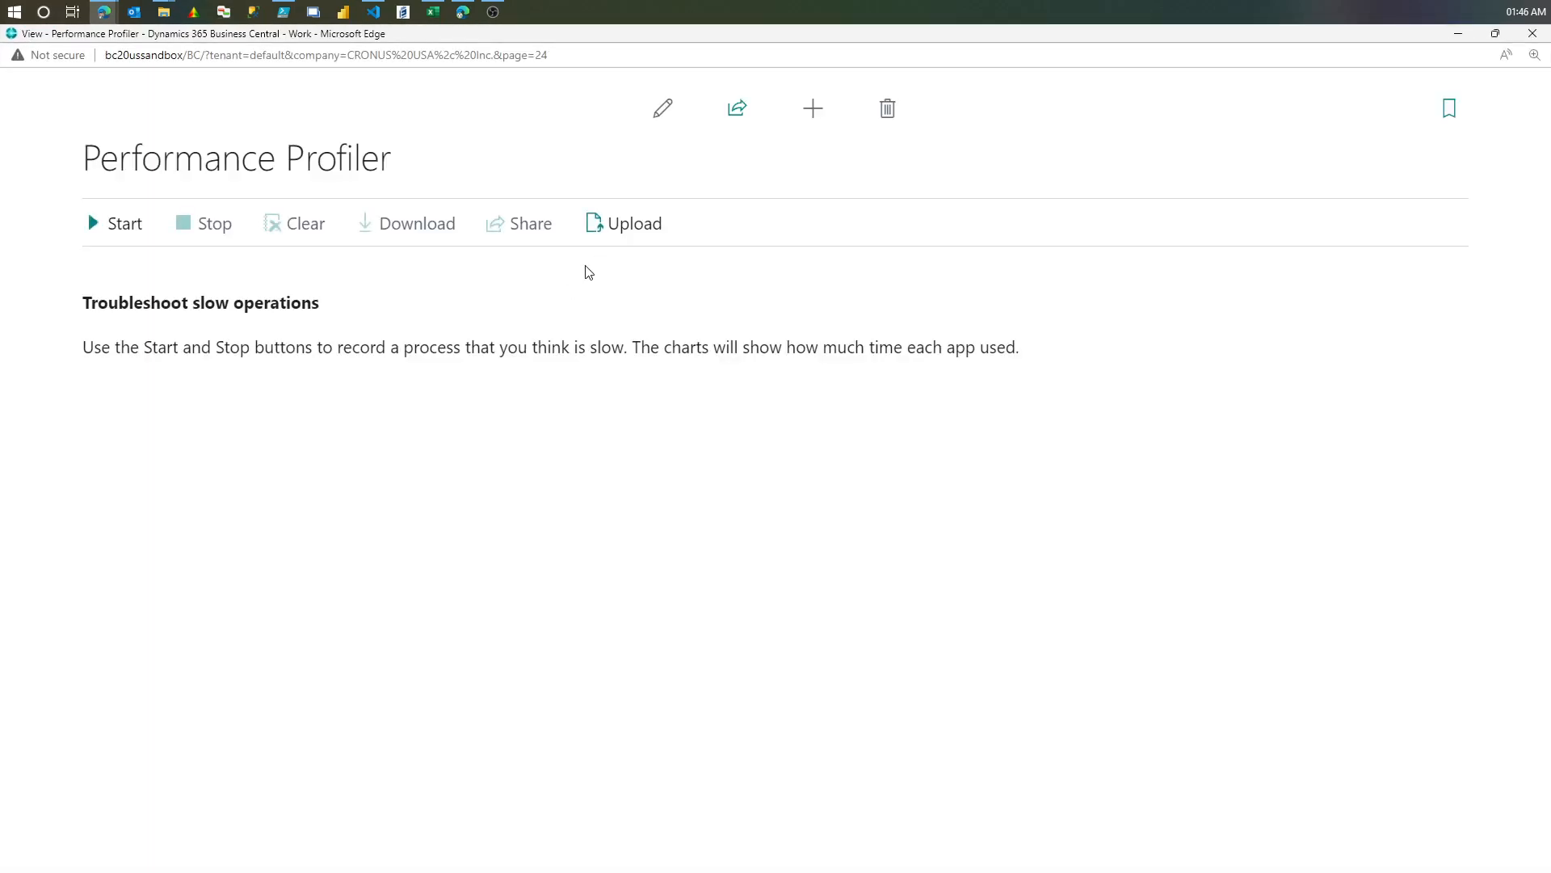
- Upload the previously recorded performance profile from the Downloads folder into the Performance Profiler
left_click(627, 226)
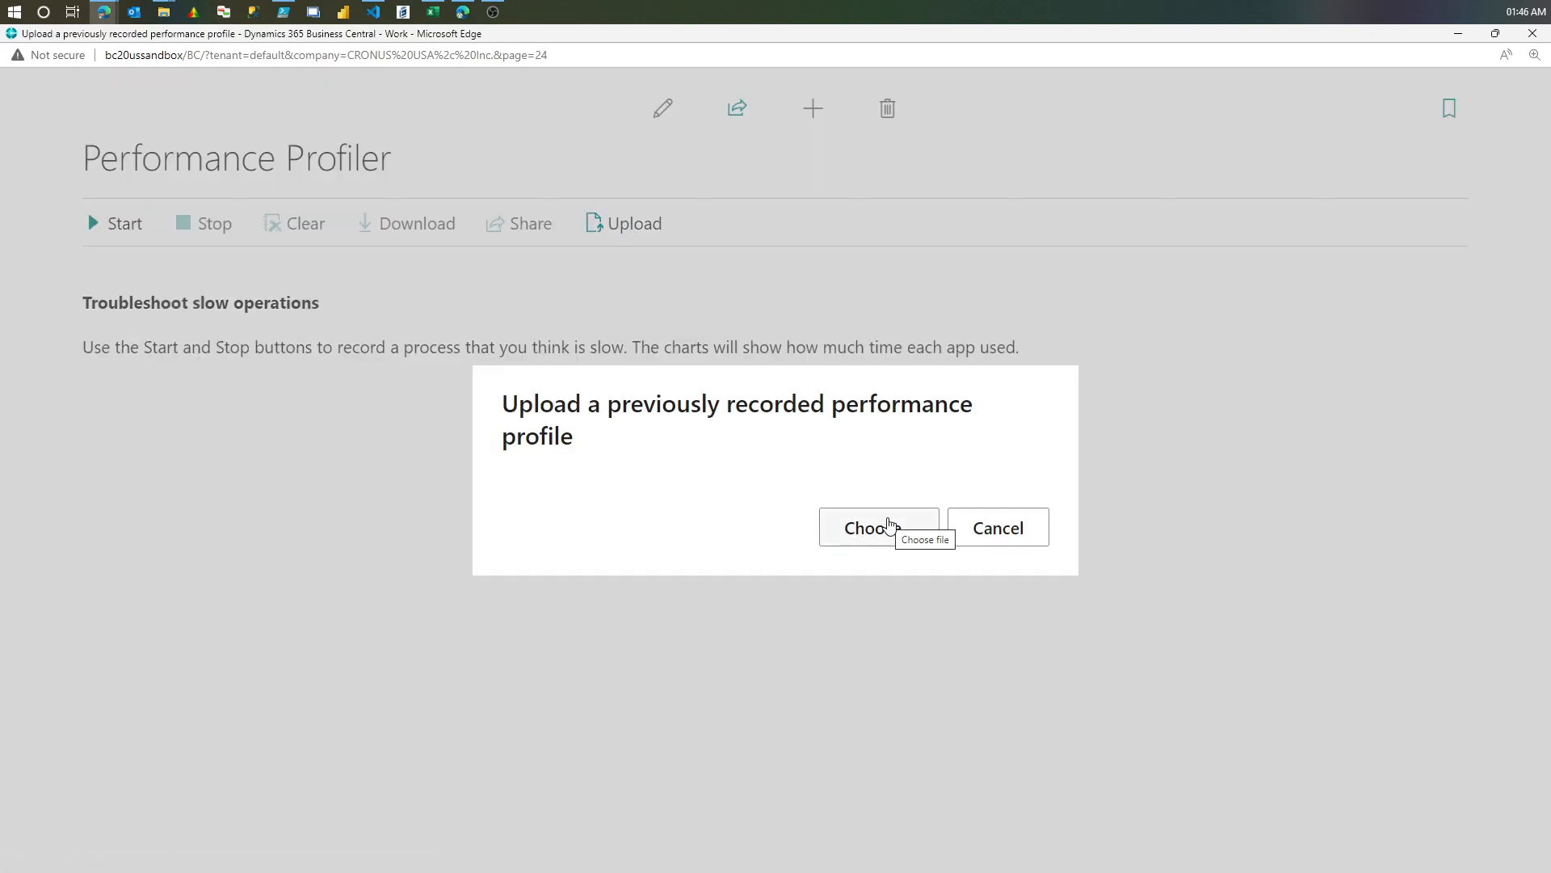
left_click(889, 525)
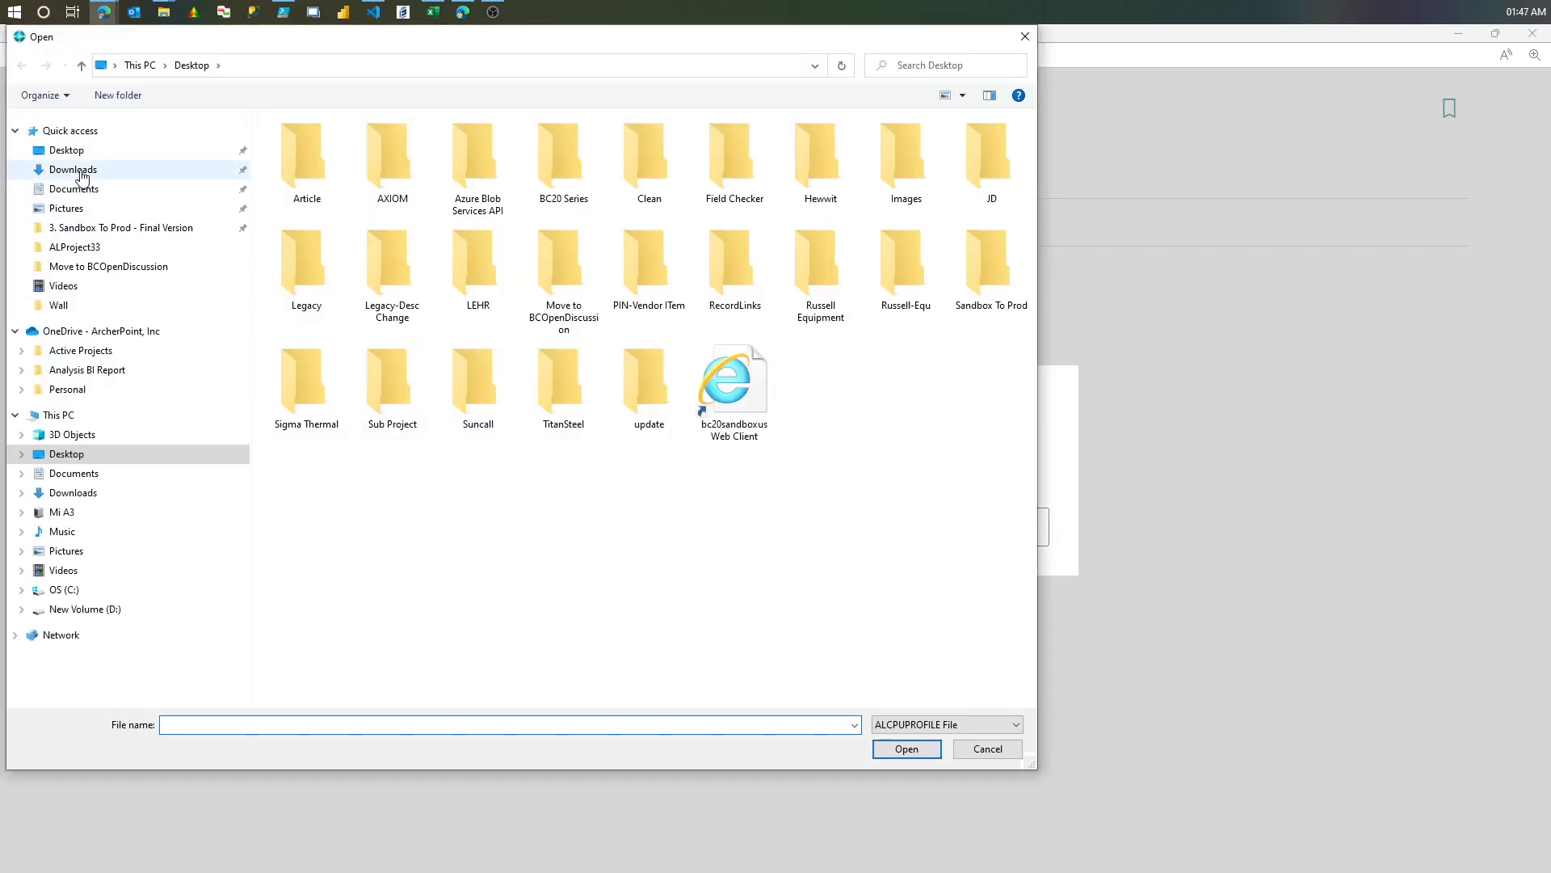
left_click(81, 171)
double_click(457, 287)
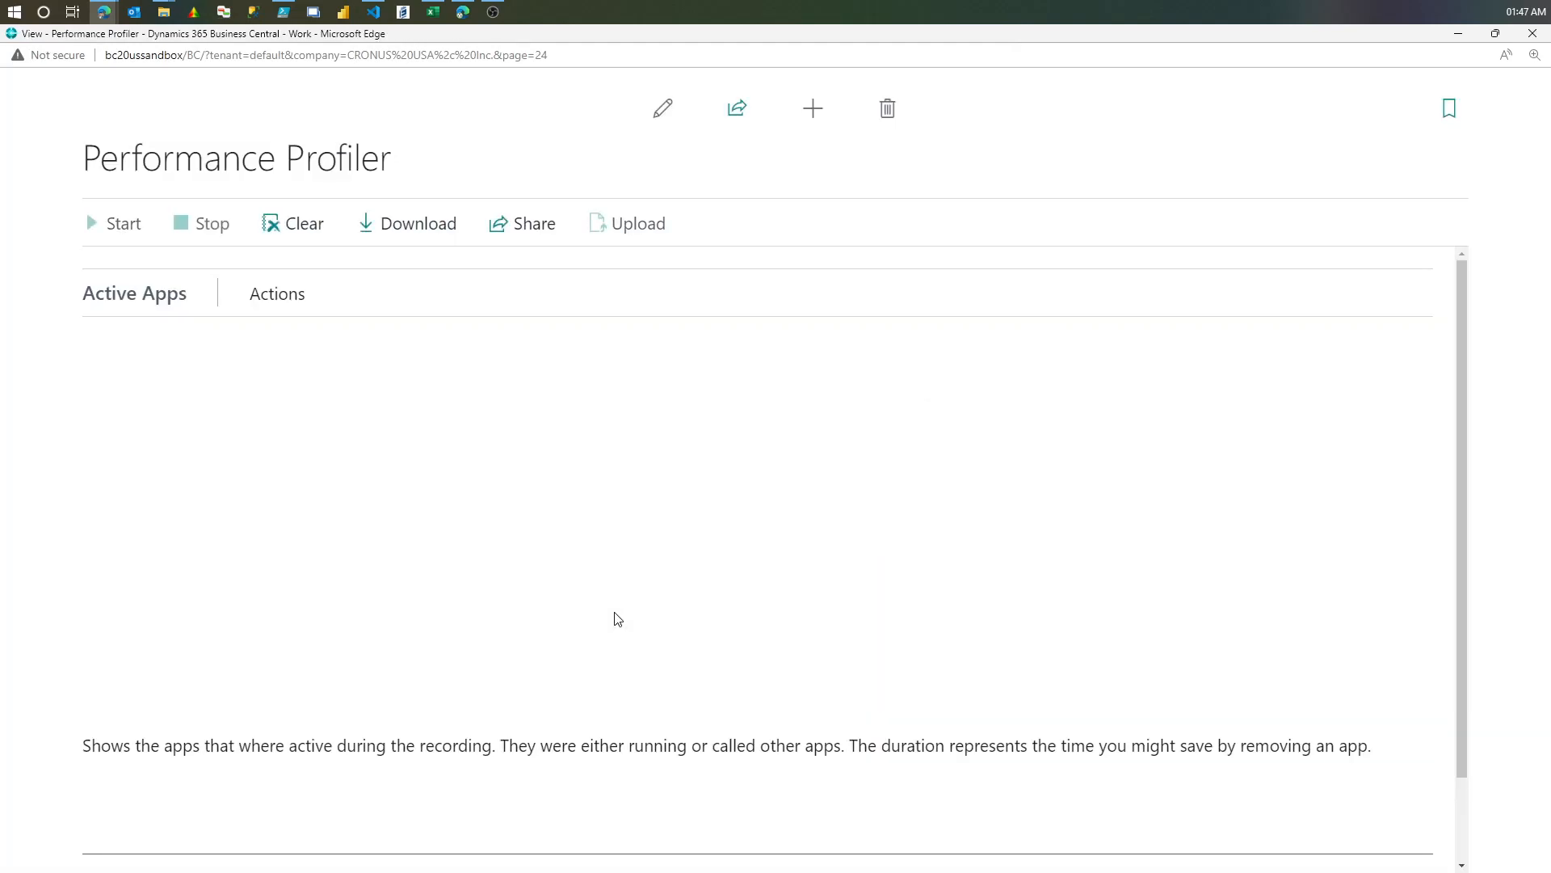
- View the Active Apps chart of the uploaded profile, collapse it, and turn on Show technical information
scroll(607, 551, "down", 1)
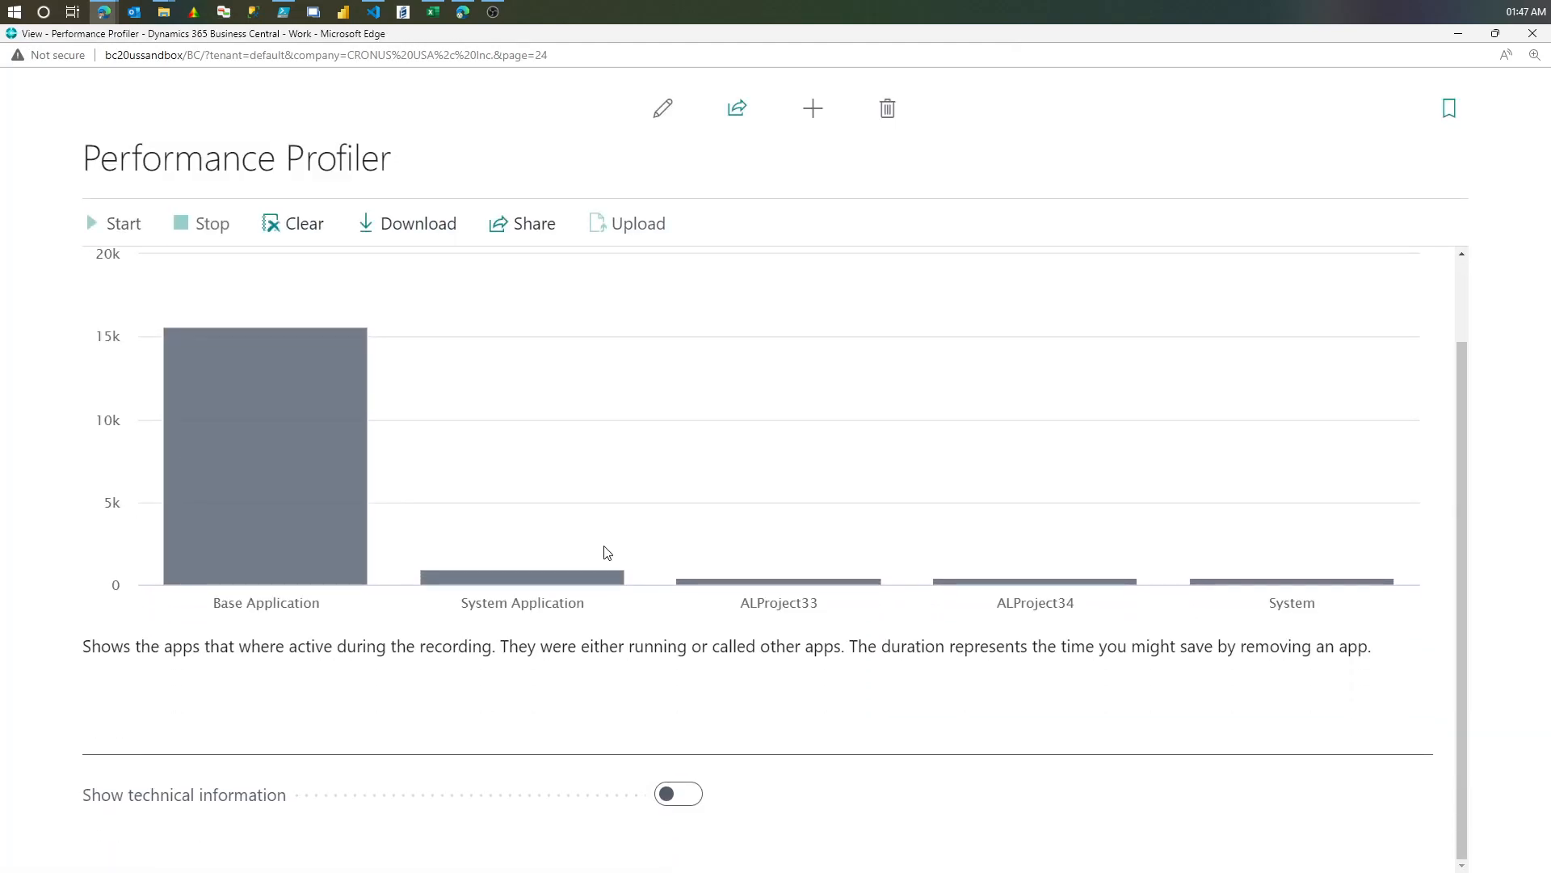
scroll(208, 464, "up", 1)
left_click(149, 305)
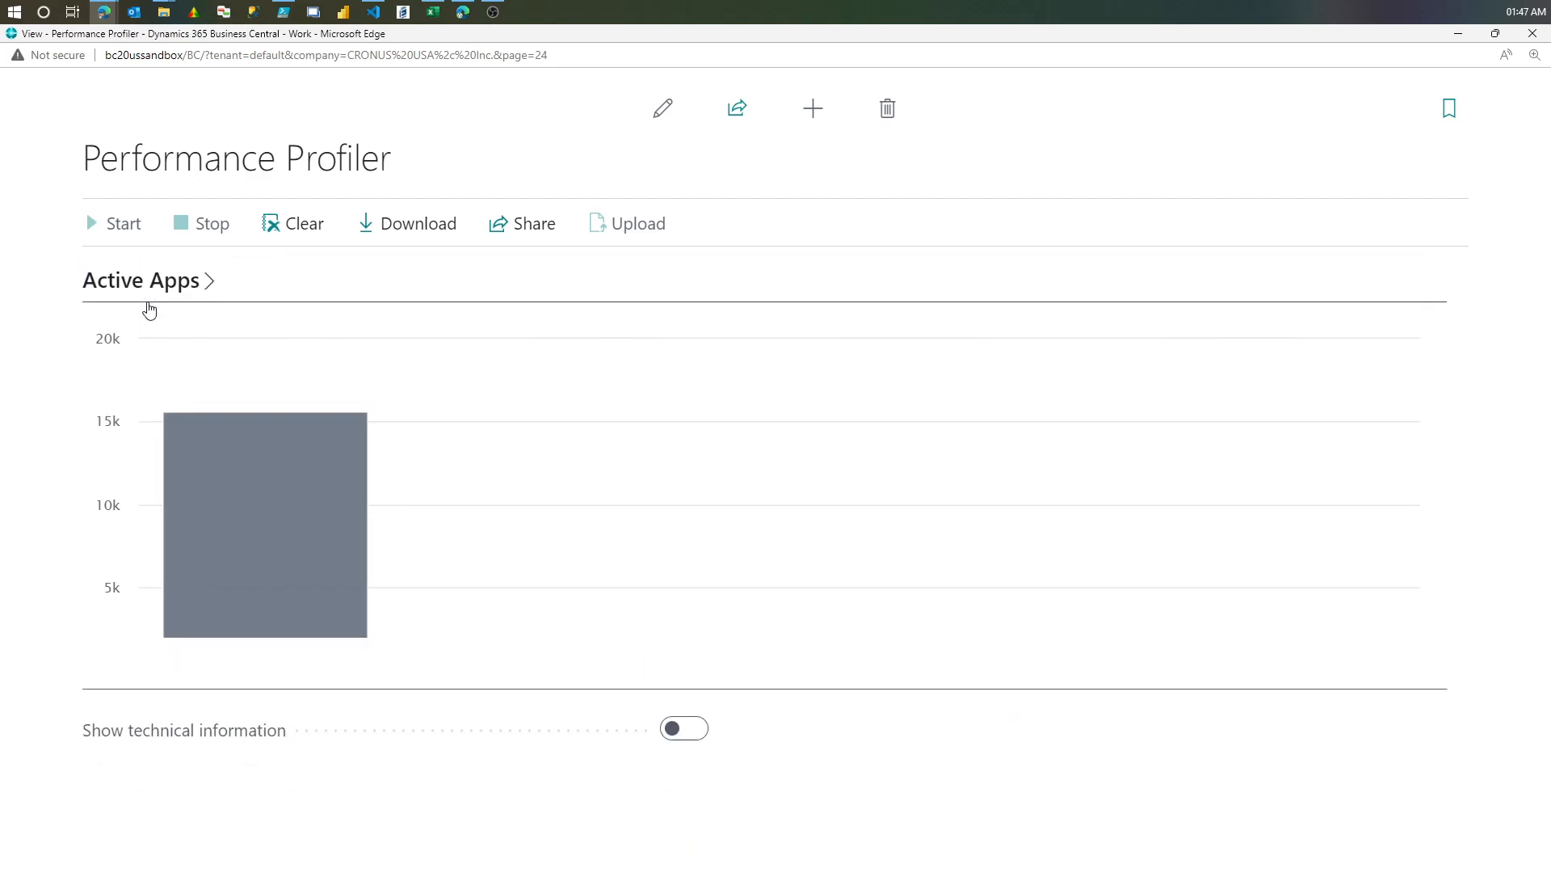
mouse_move(161, 399)
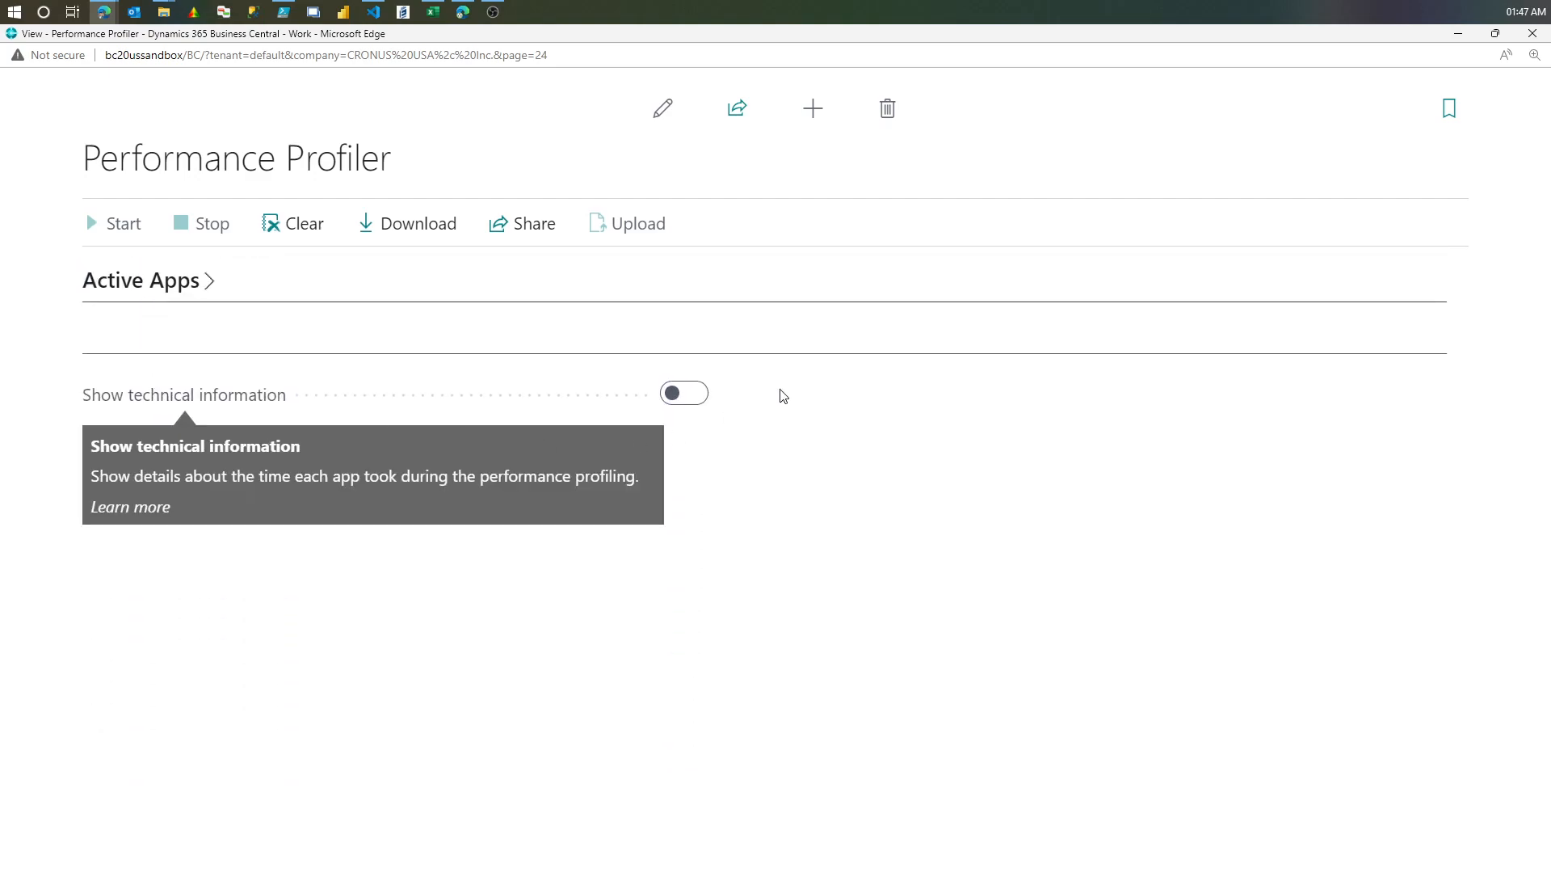
left_click(695, 394)
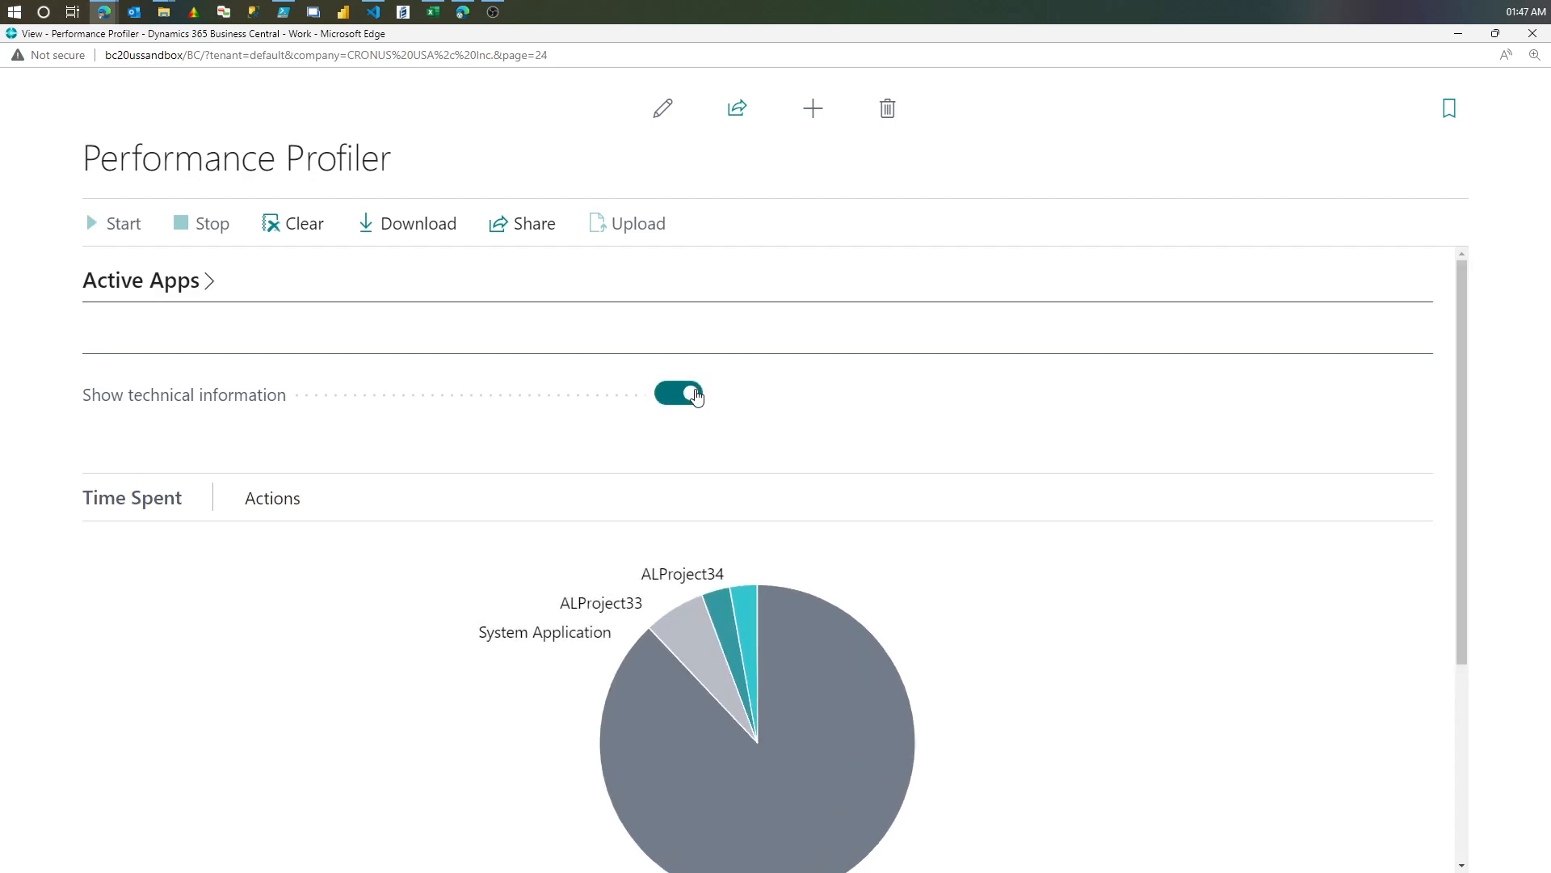
- Collapse the Time Spent chart, expand Time Spent by Application Object, and look through its listed objects
left_click(143, 505)
left_click(155, 570)
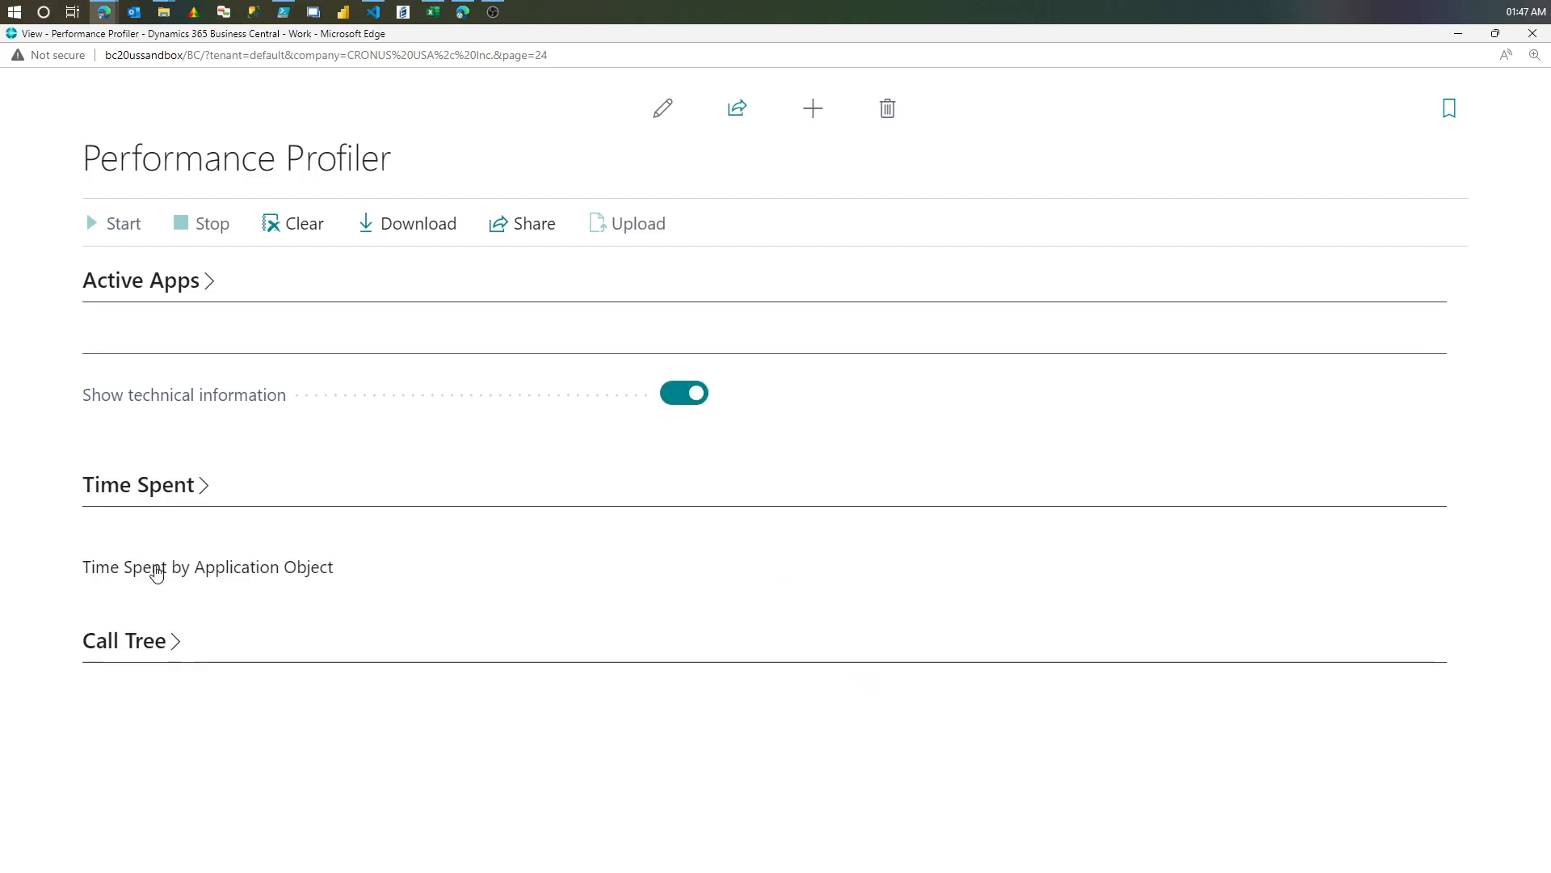
scroll(261, 631, "down", 3)
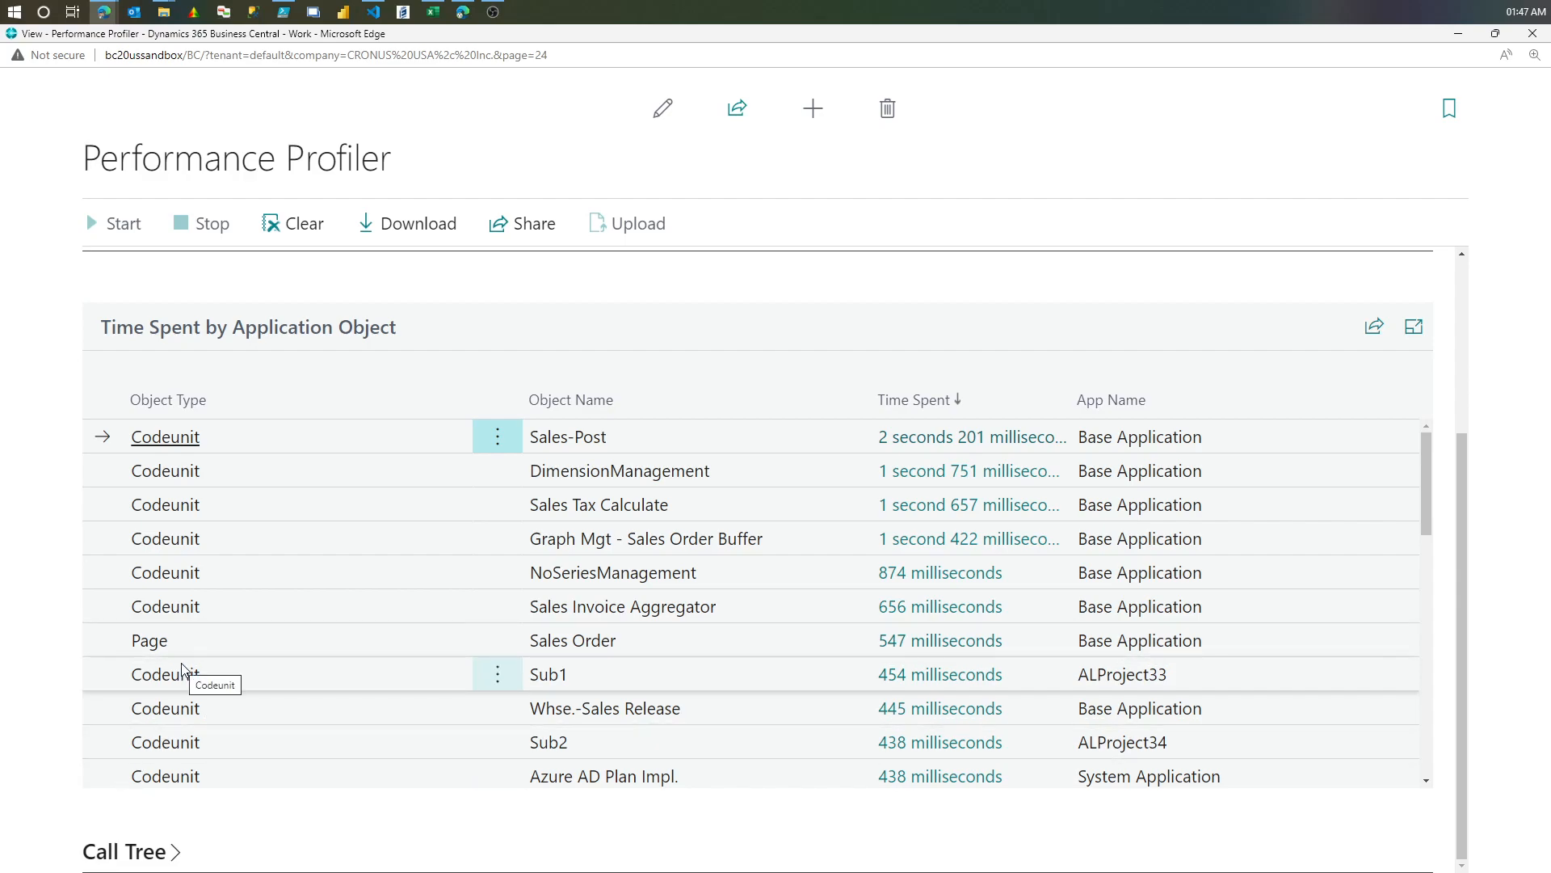
scroll(184, 667, "down", 4)
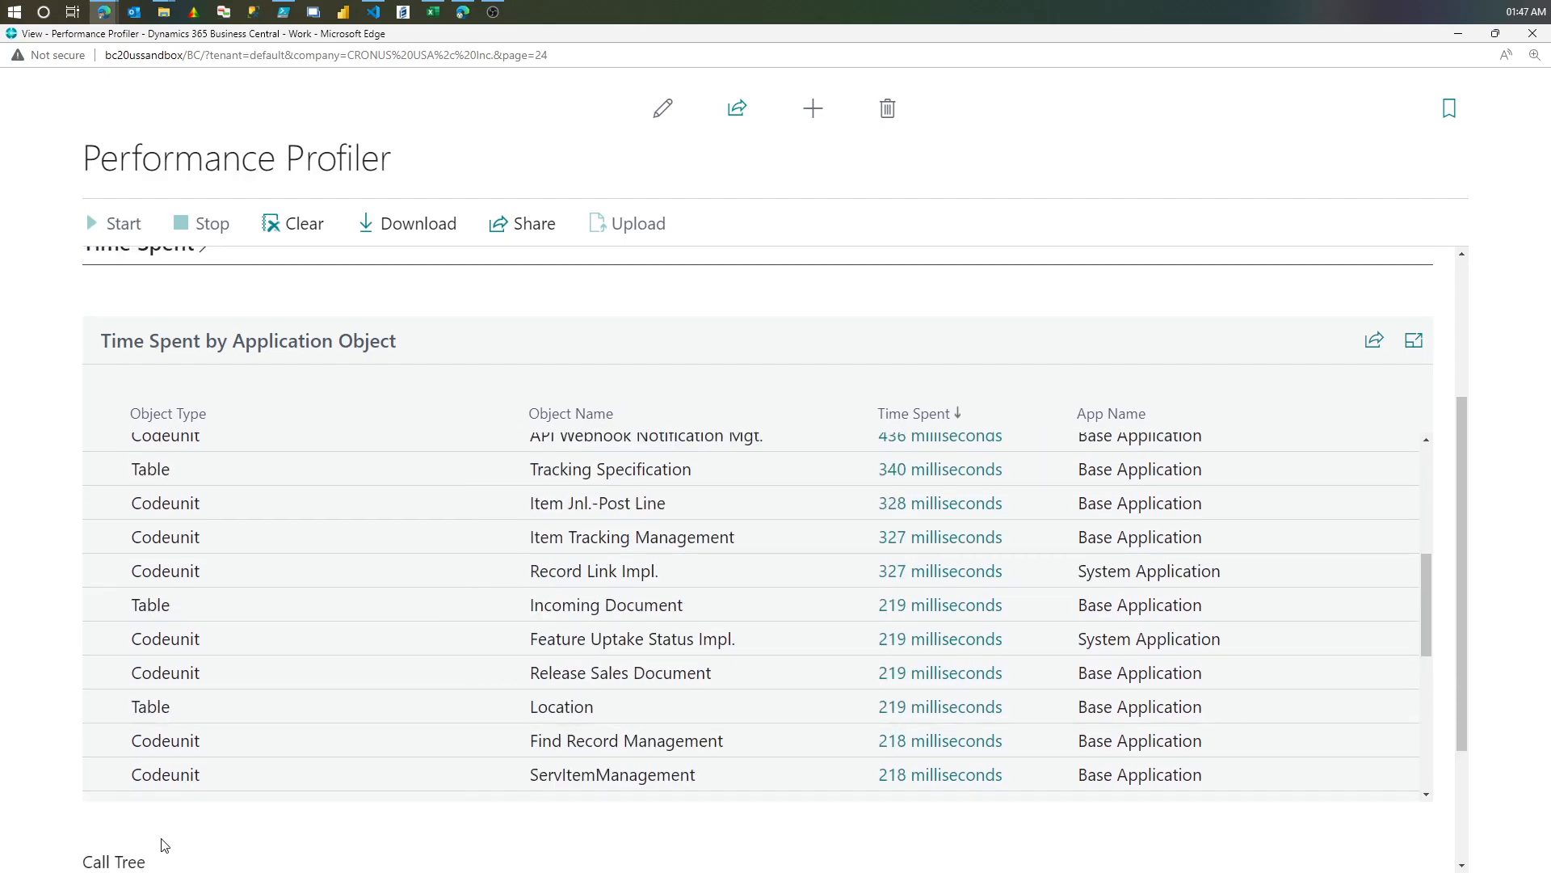
- Expand the Call Tree section of the profile and re-expand the Active Apps section
left_click(162, 852)
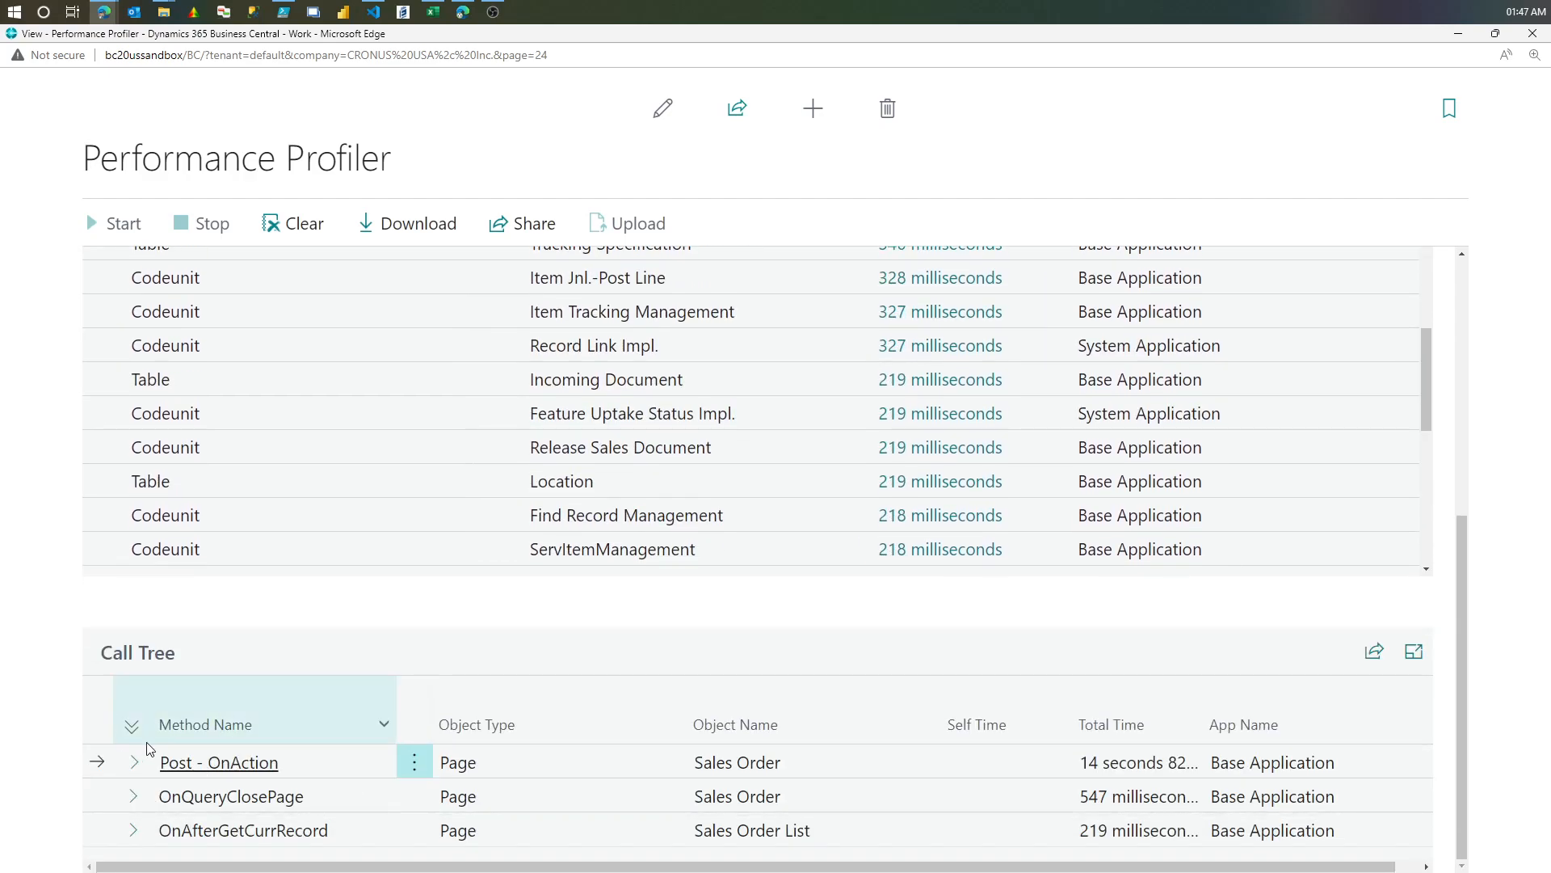
scroll(210, 651, "up", 5)
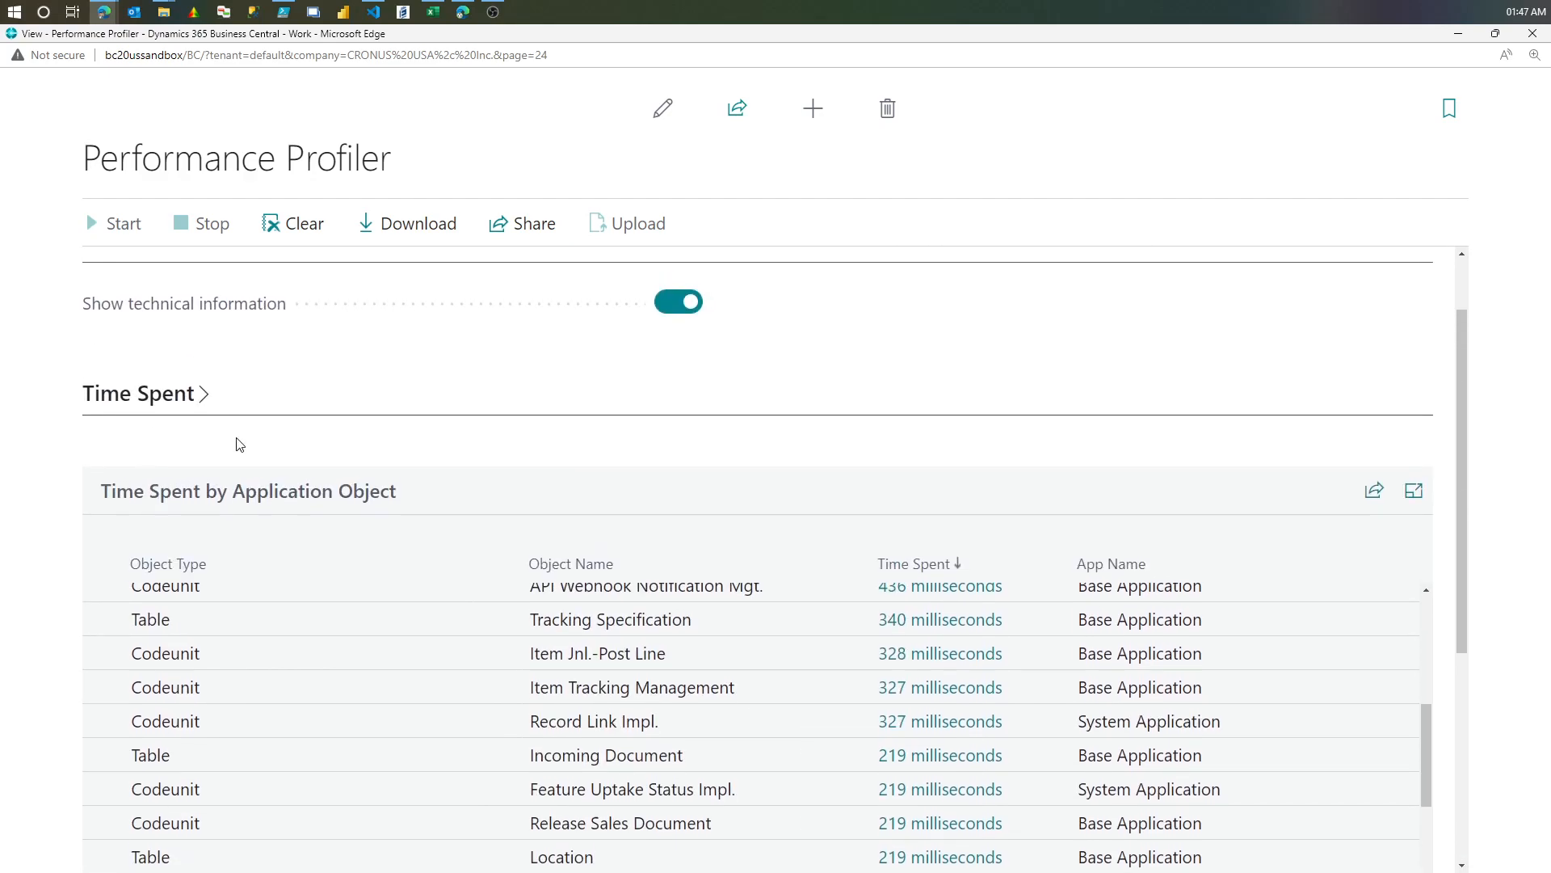
scroll(187, 472, "up", 1)
left_click(134, 294)
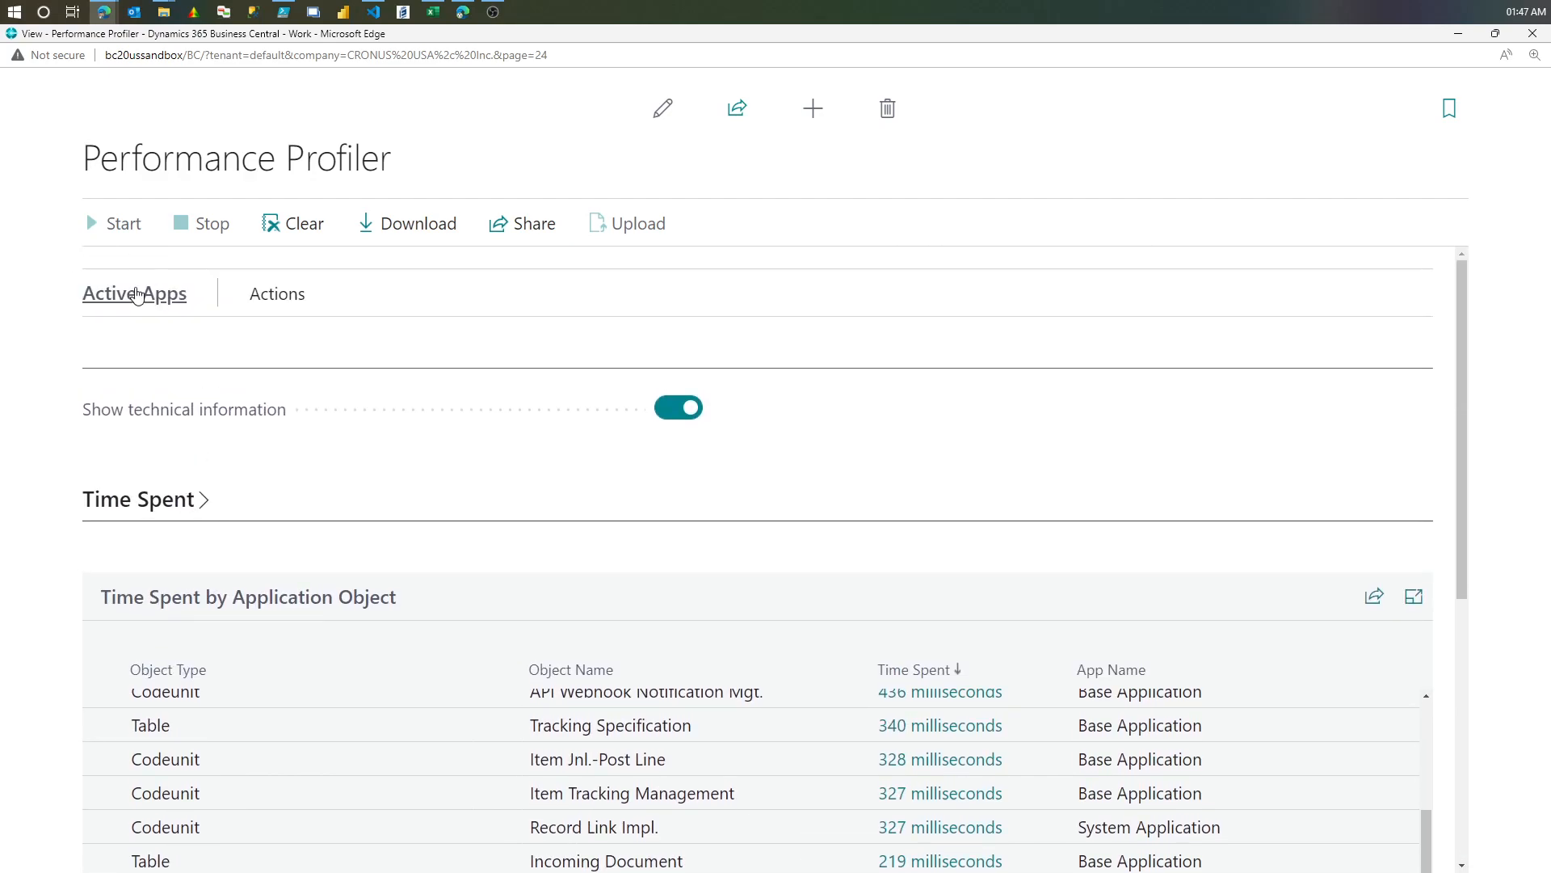
- Close the Performance Profiler window, leave Help & Support for the Business Manager home page, and close the help pane
left_click(1533, 33)
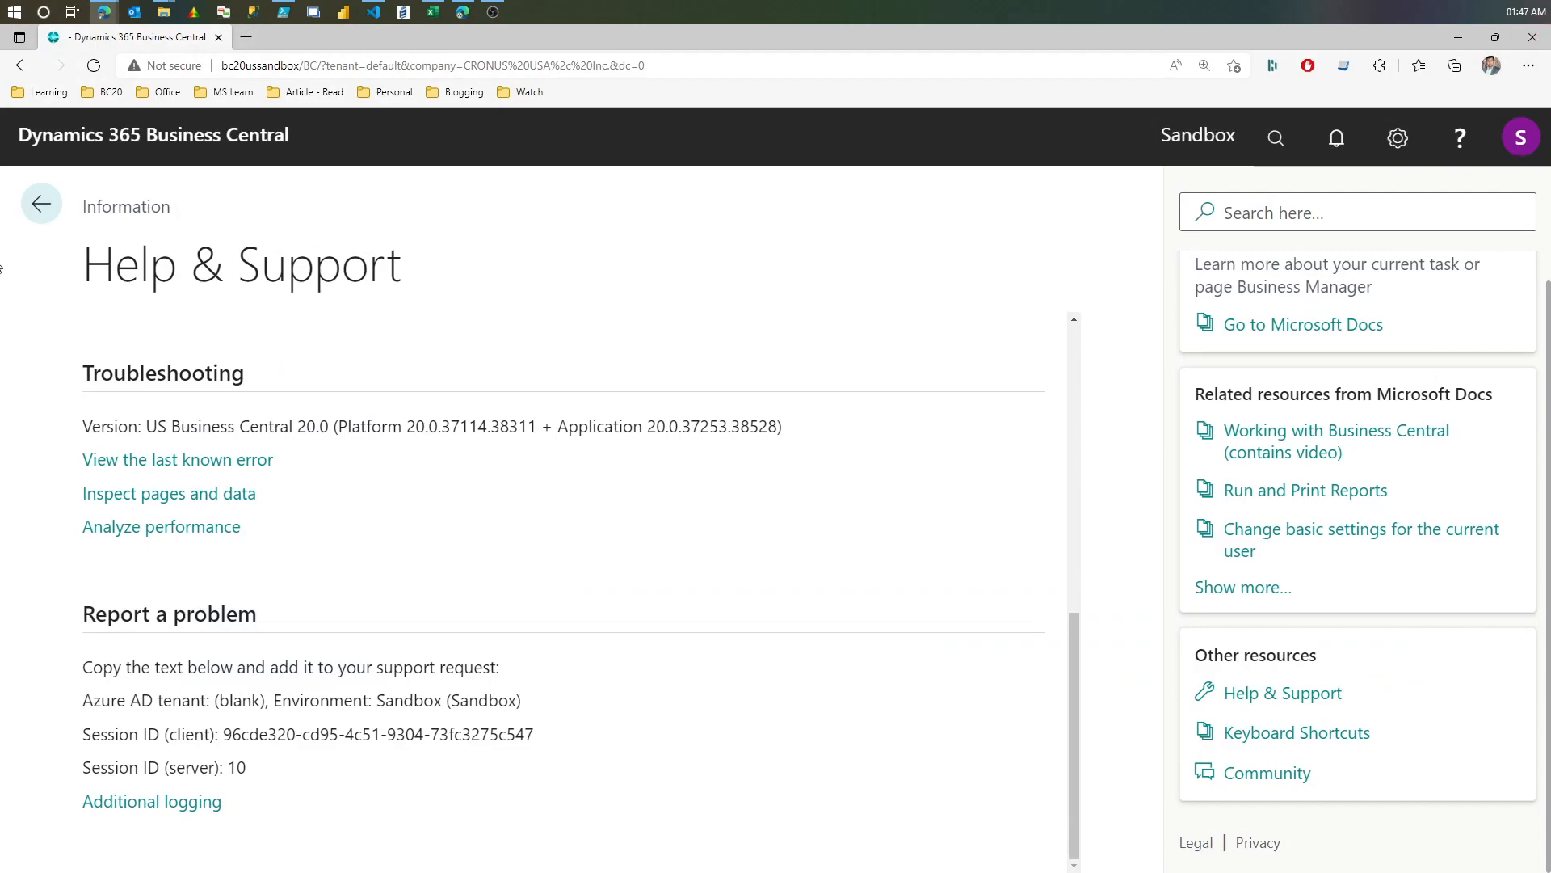
left_click(33, 196)
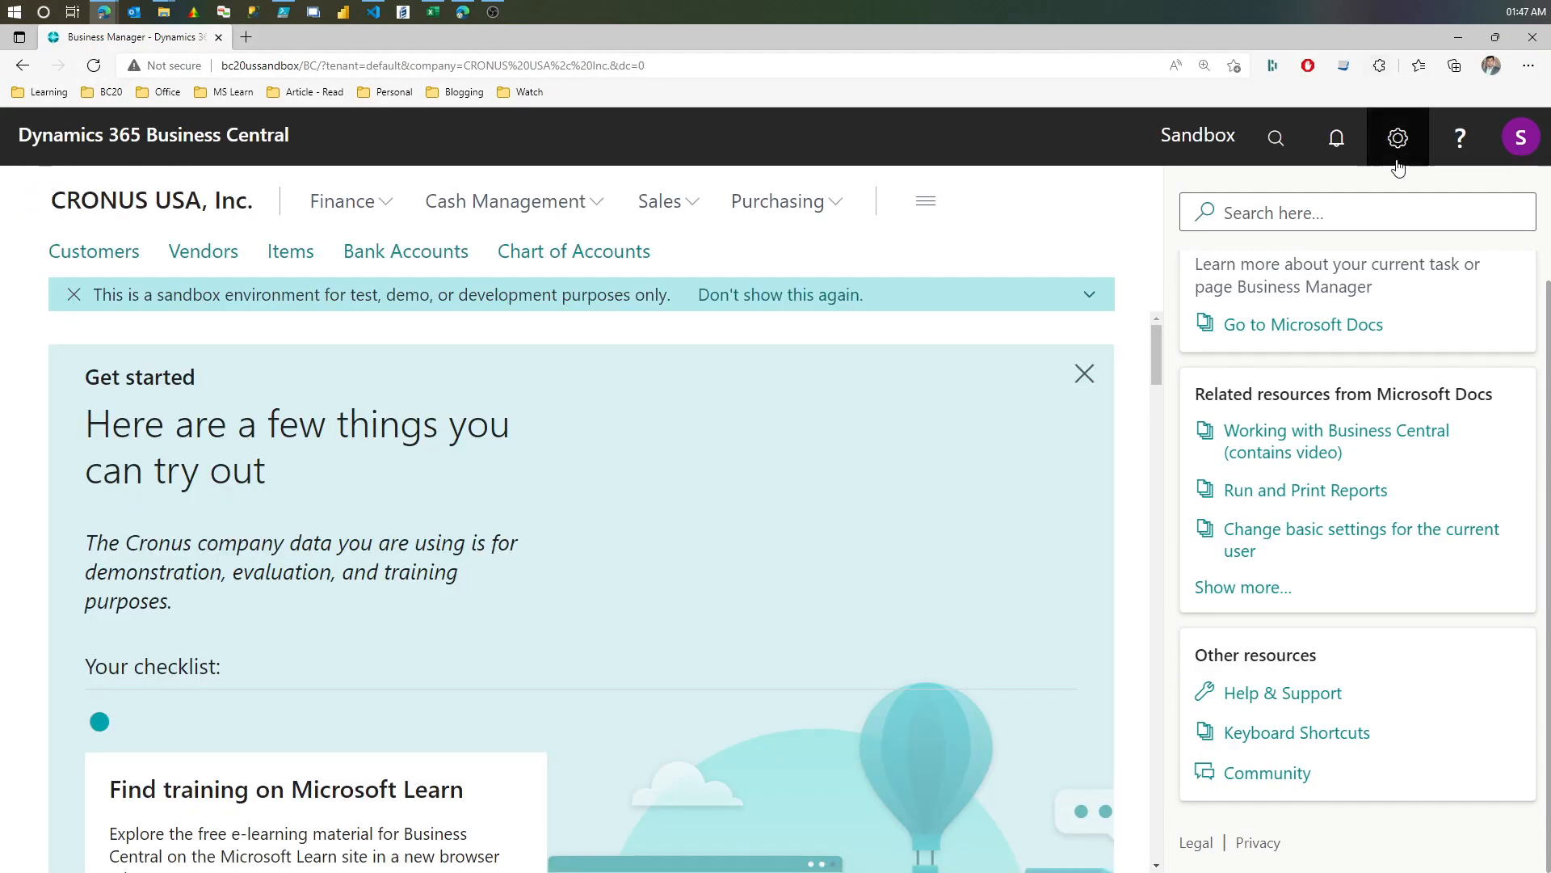
left_click(1459, 139)
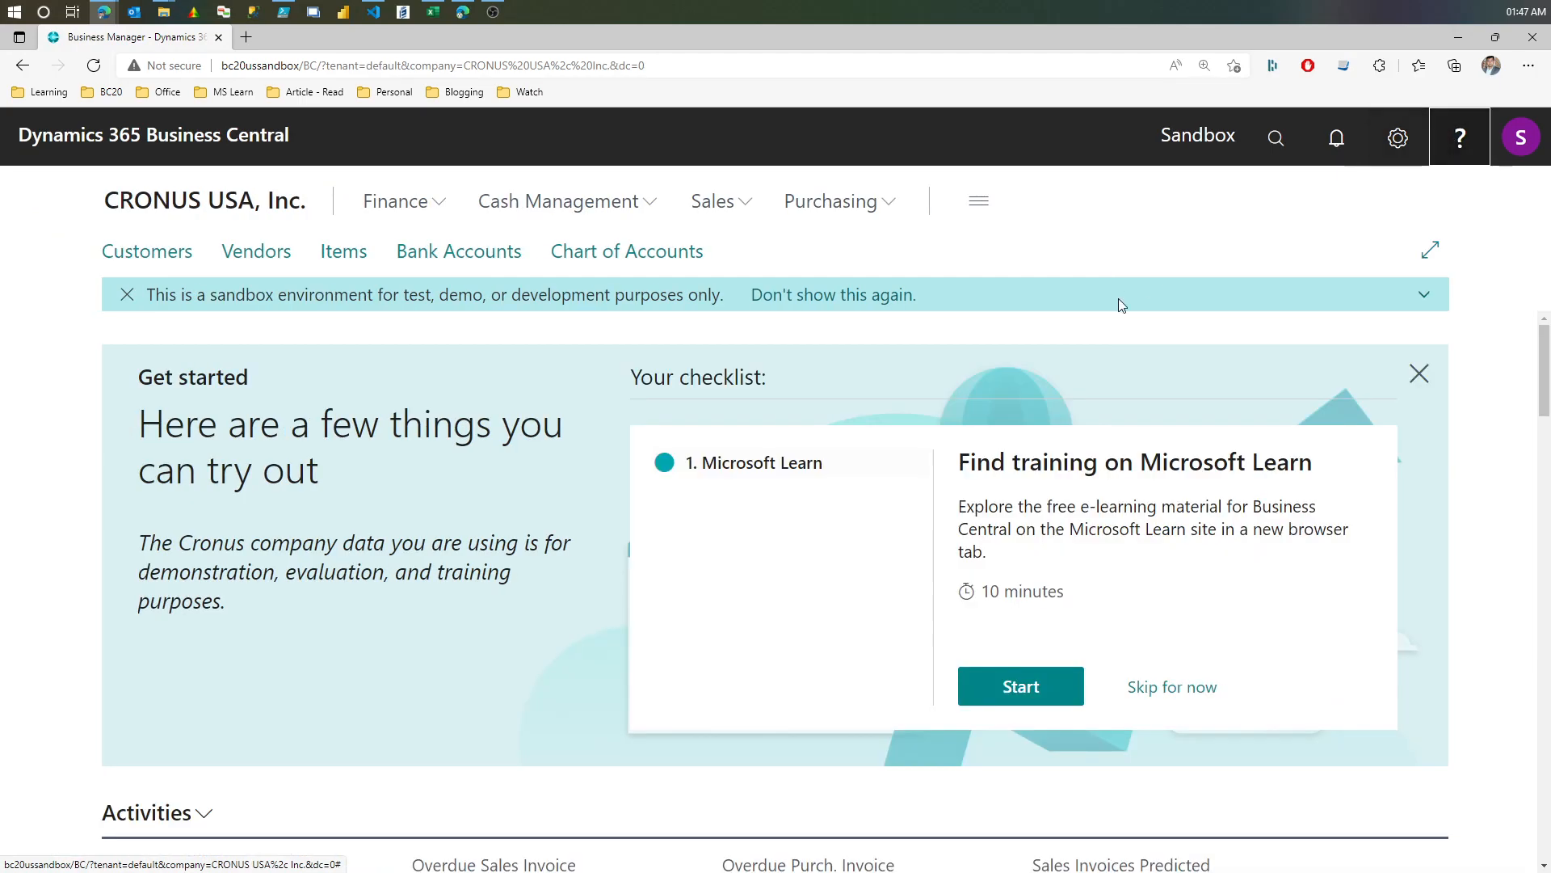
- Minimize the browser and switch to the In-client performance profiler title slide
left_click(1462, 42)
left_click(1452, 45)
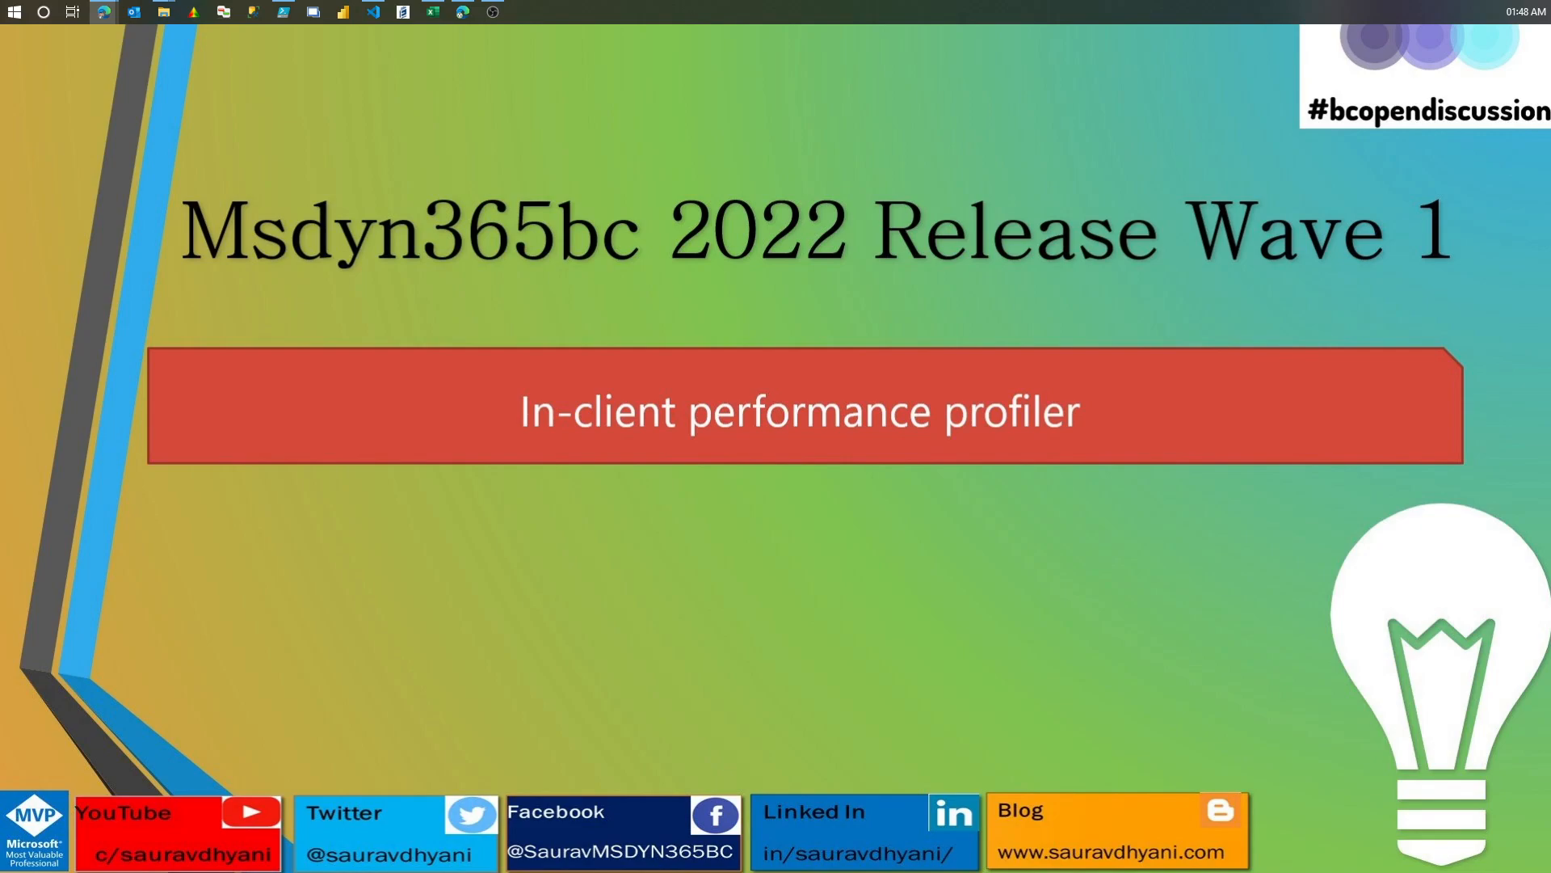
key("alt+Tab")
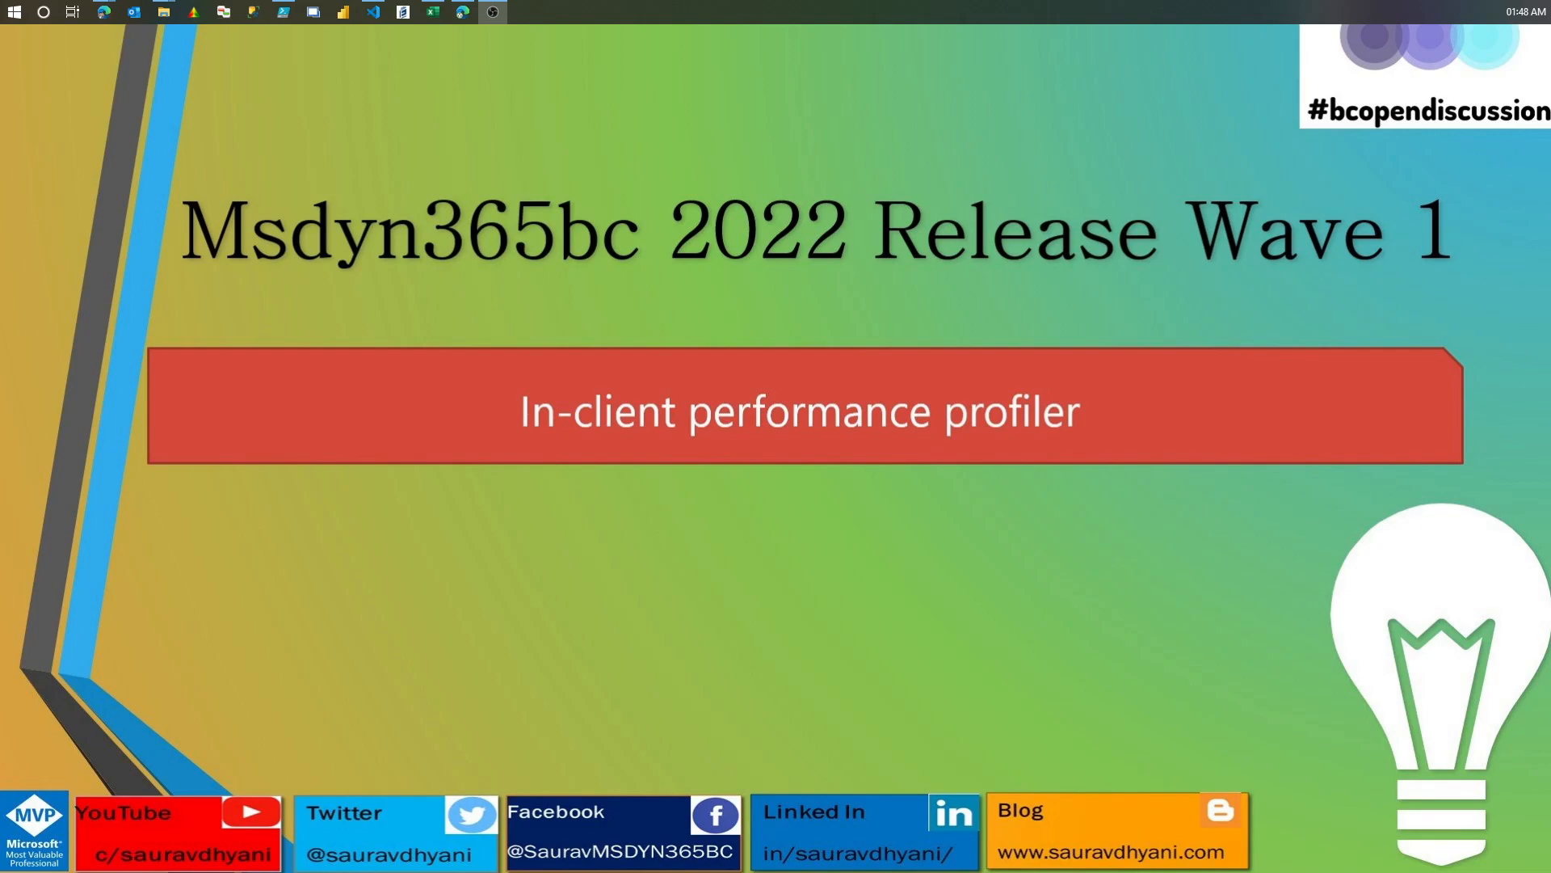